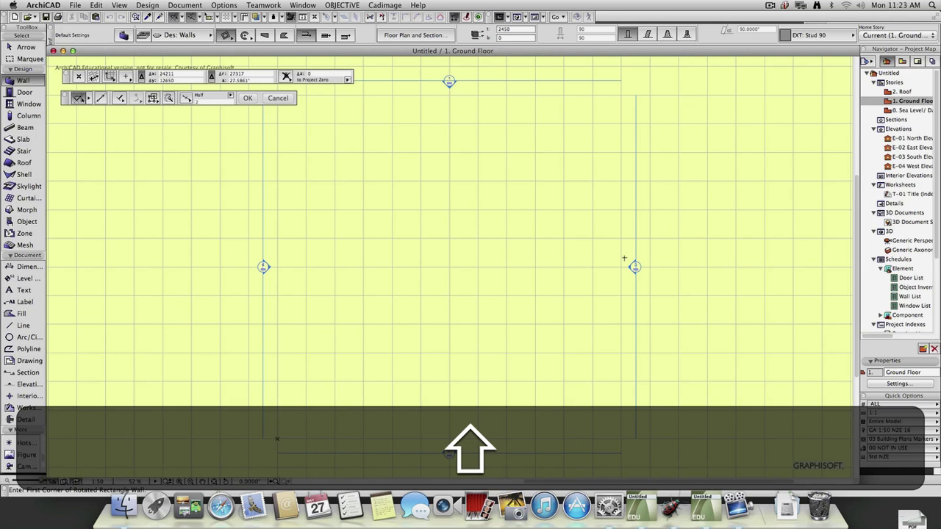
- Delete all four elevation markers around the ground floor plan along with their viewpoints
key("Escape")
left_click_drag(707, 89, 653, 115)
left_click_drag(687, 69, 242, 459)
key("shift+BackSpace")
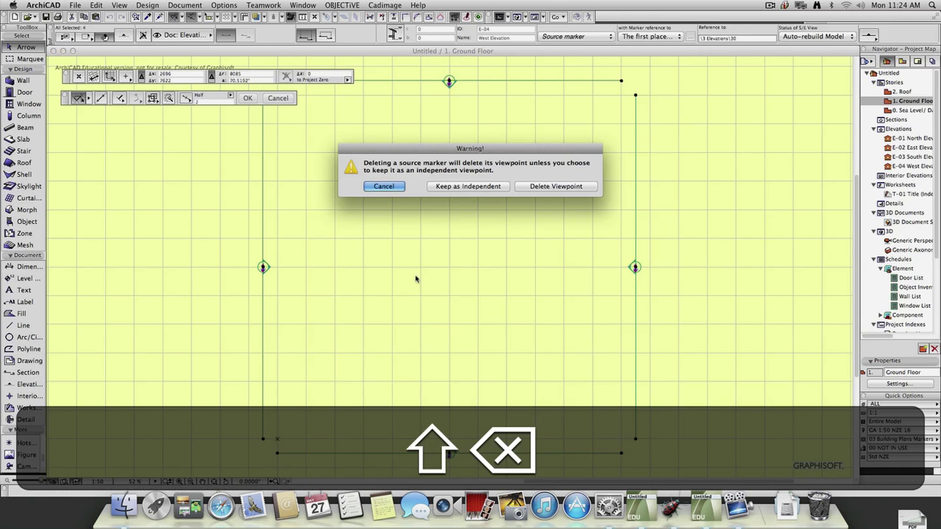
left_click(545, 186)
left_click(556, 213)
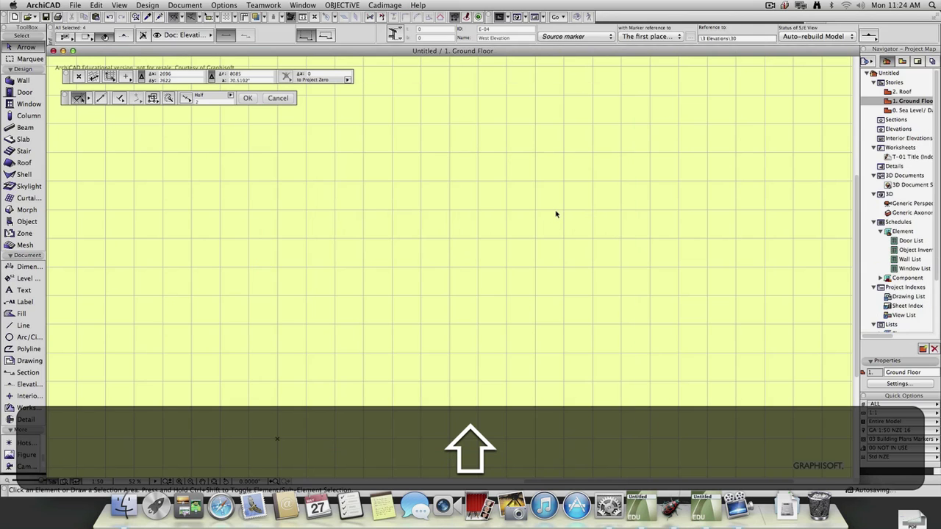
left_click(342, 6)
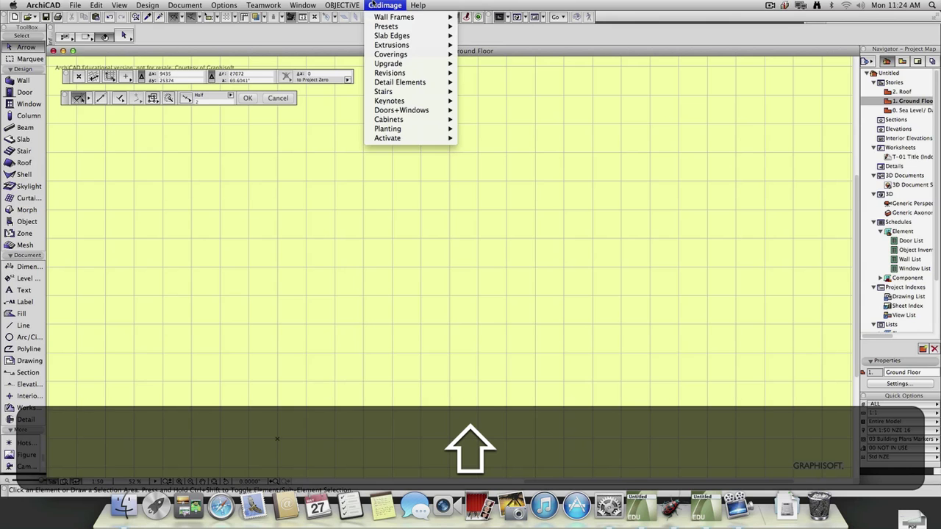
left_click(372, 4)
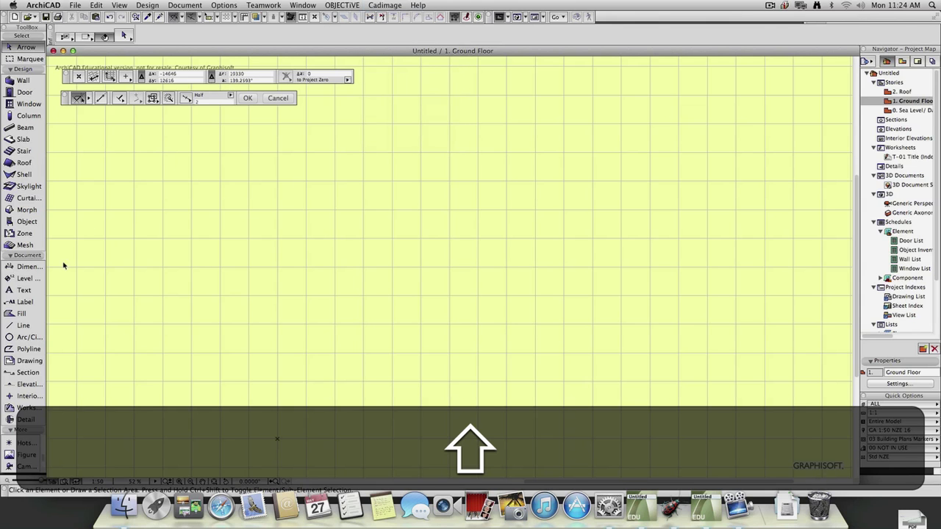
- Draw a thin rectangular Grid 600x600 fill from the project origin, about 8010 mm long and 242 mm high
left_click(21, 313)
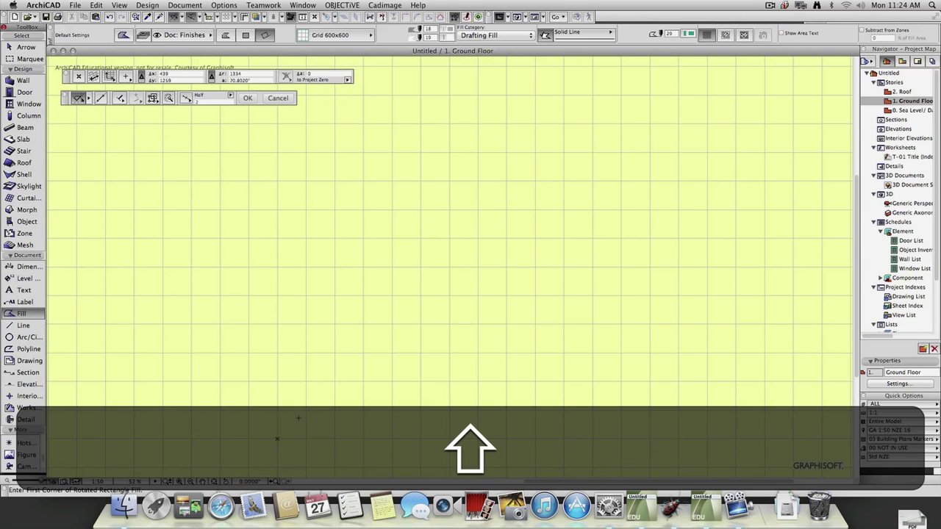
scroll(304, 300, "up", 4)
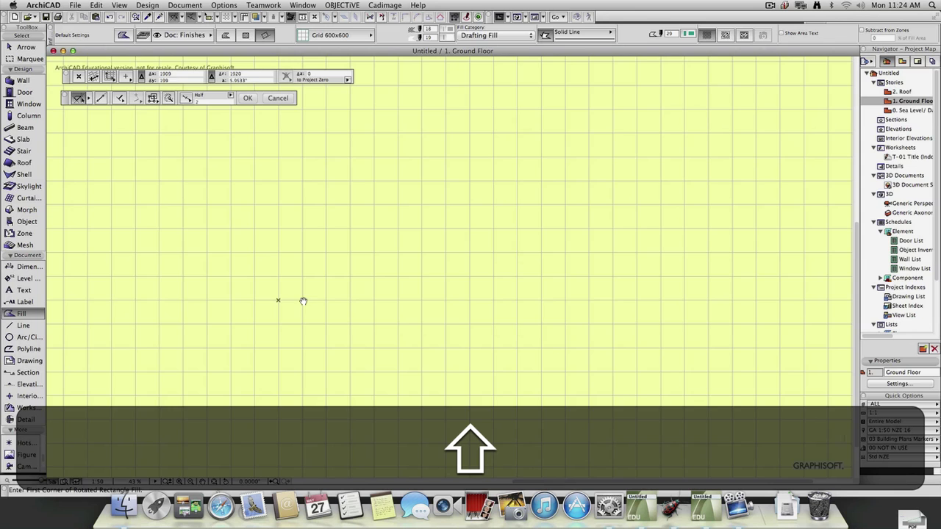
scroll(284, 301, "up", 2)
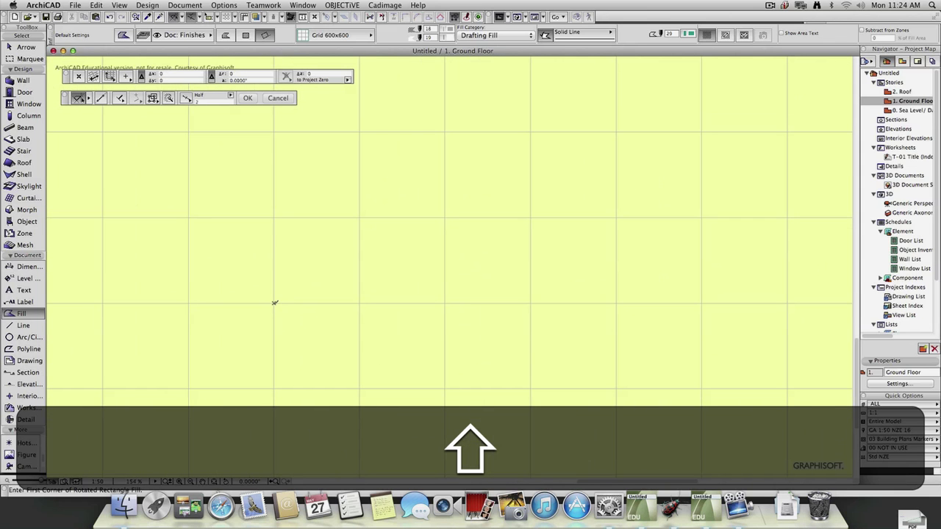
left_click(274, 302)
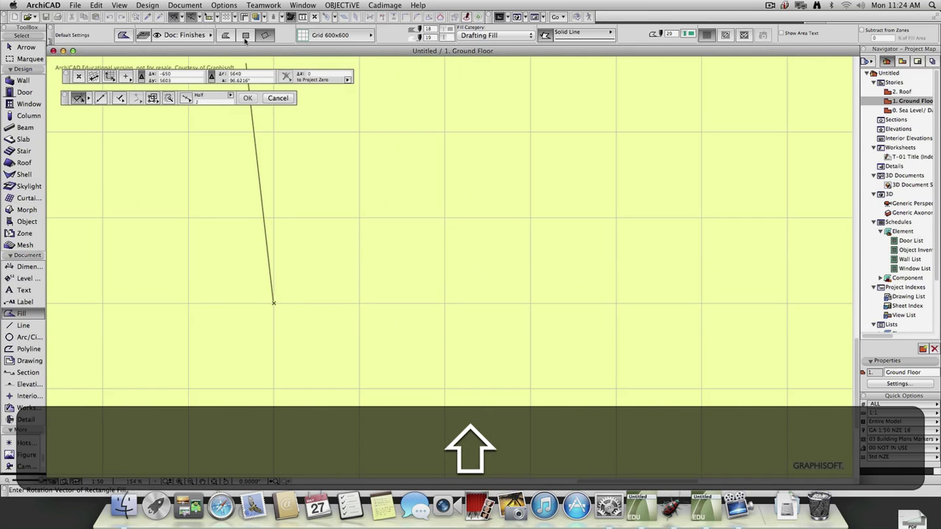
left_click(245, 35)
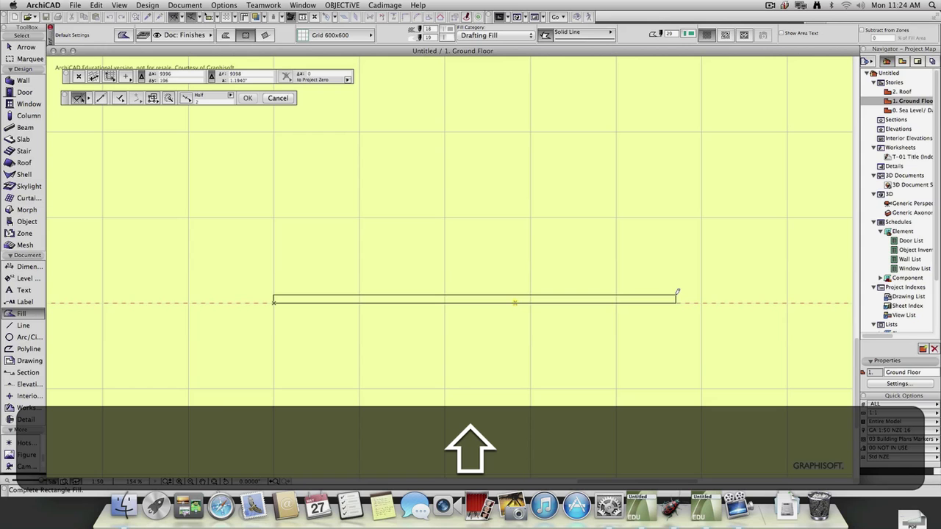
left_click(617, 291)
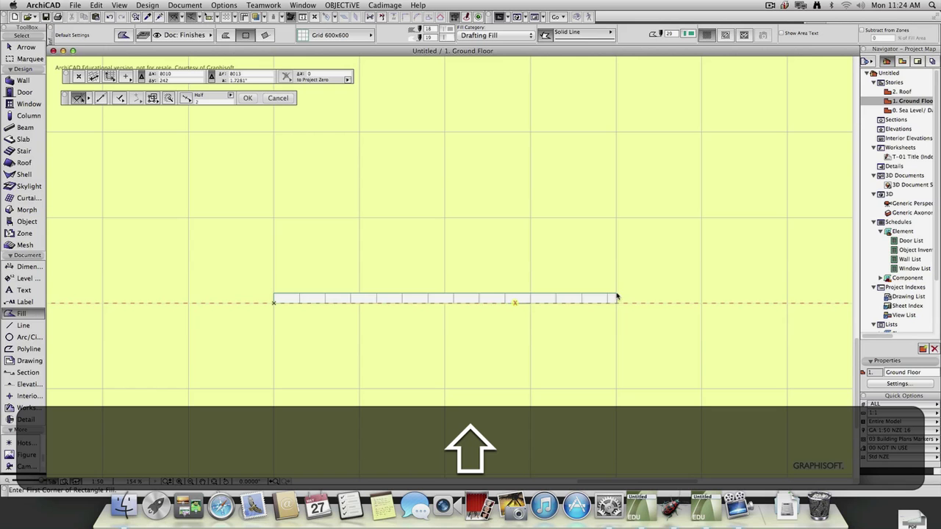
- Offset the upper edge of the rectangular fill upward to make the fill about 643 mm high
left_click(444, 299, "shift")
left_click(425, 294)
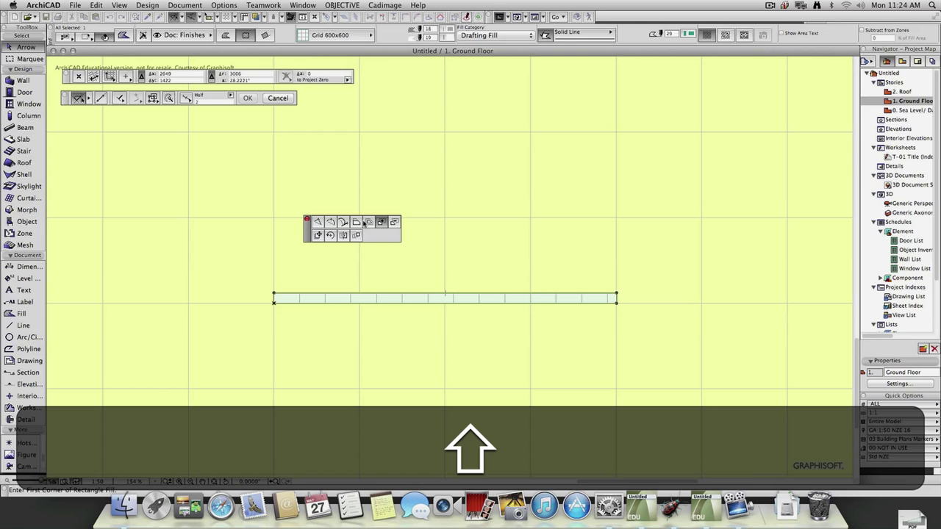
left_click(358, 222)
left_click(416, 276)
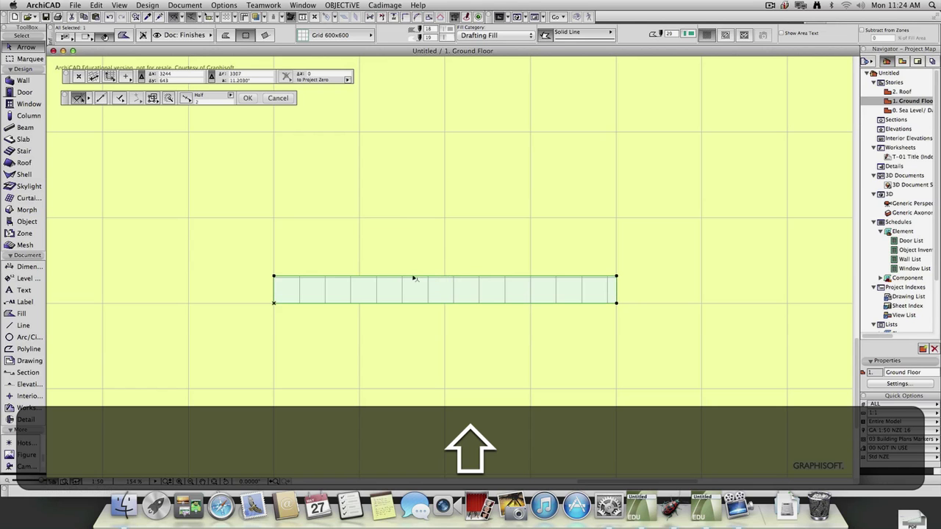
left_click(413, 275)
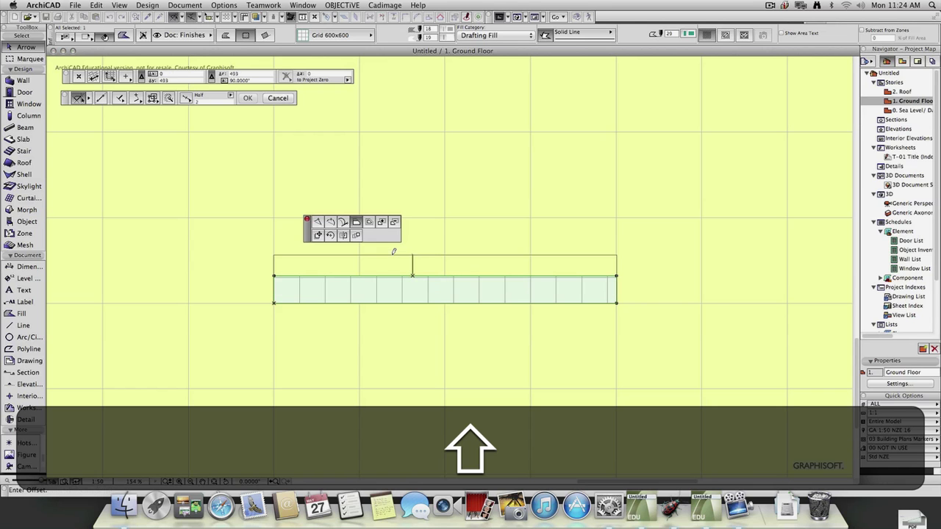
key("Escape")
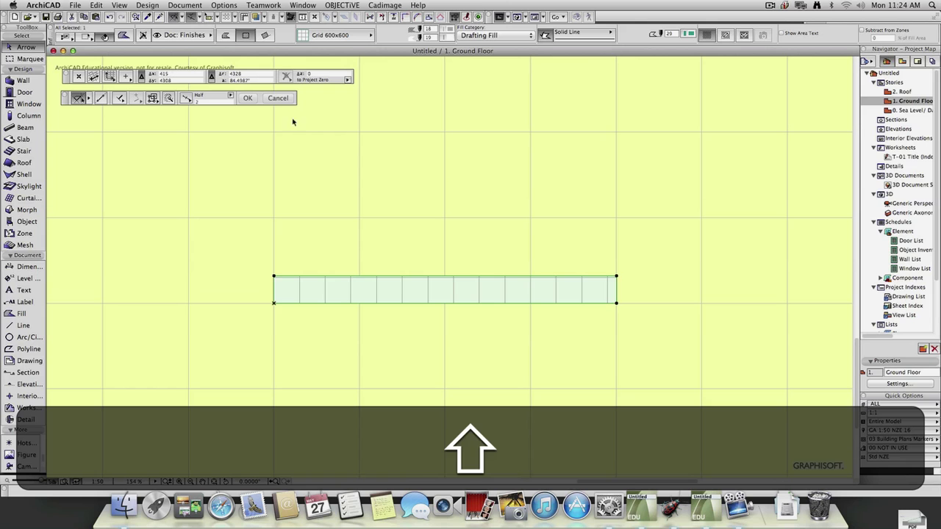
- Draw a second rectangular fill just above the first, about 5400 mm long and 1090 mm high
left_click(20, 314)
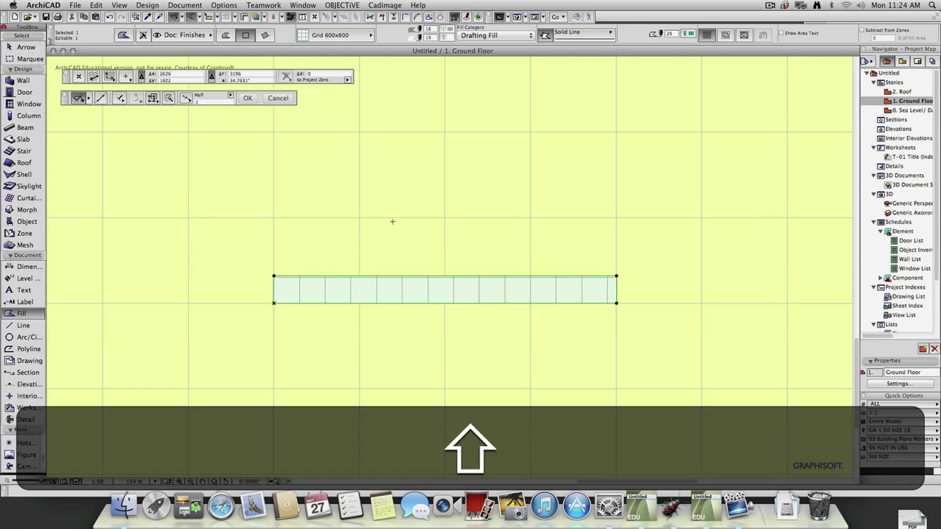
key("Escape")
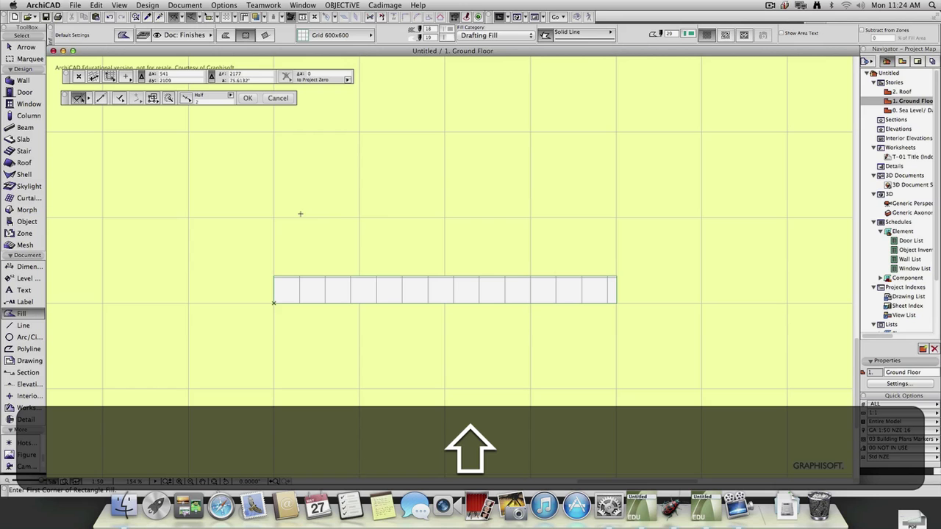
left_click(336, 217)
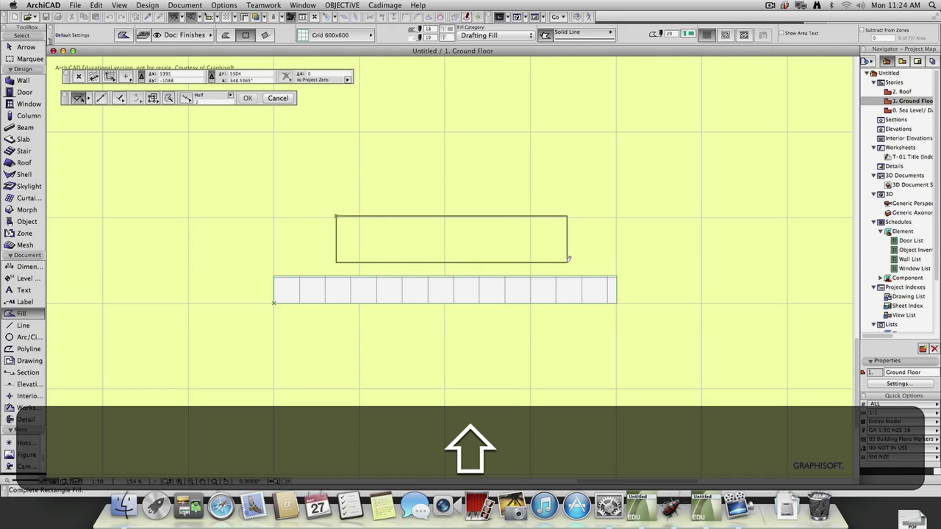
left_click(567, 258)
- Offset both short edges of the upper fill outward until they sit slightly inside the ends of the lower fill
left_click(532, 247, "shift")
left_click_drag(530, 247, 534, 278)
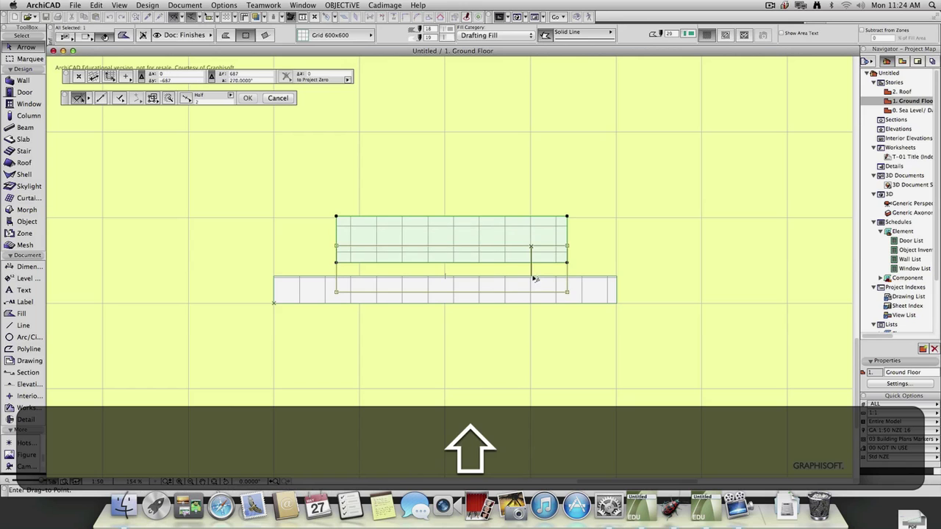
key("Escape")
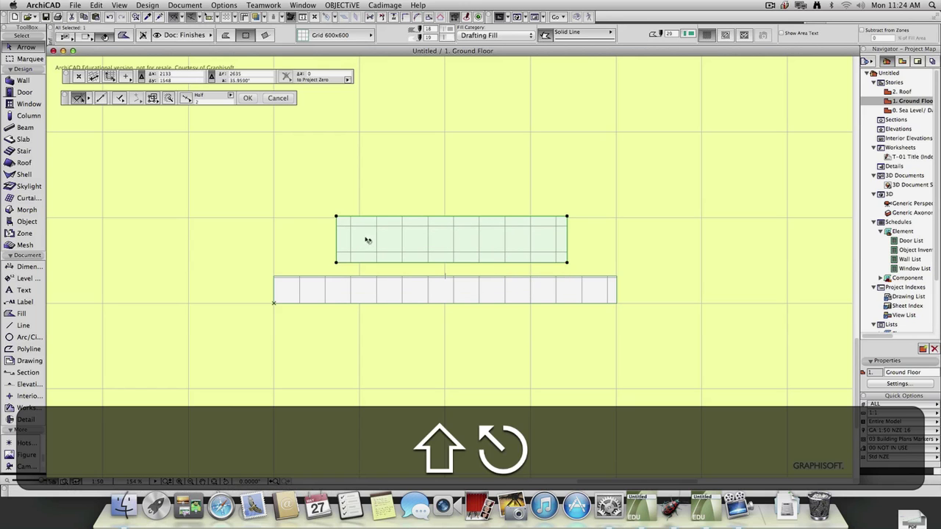
left_click(336, 261)
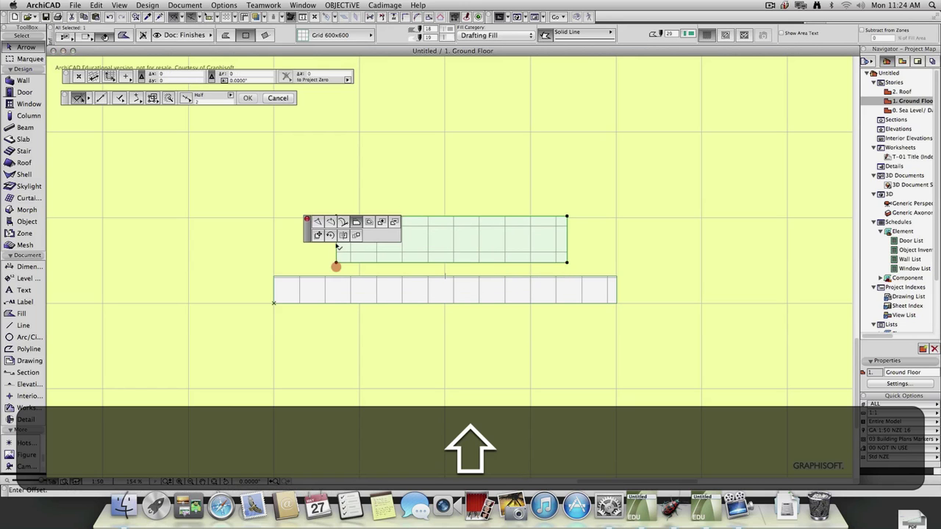
left_click(287, 262)
left_click(568, 241)
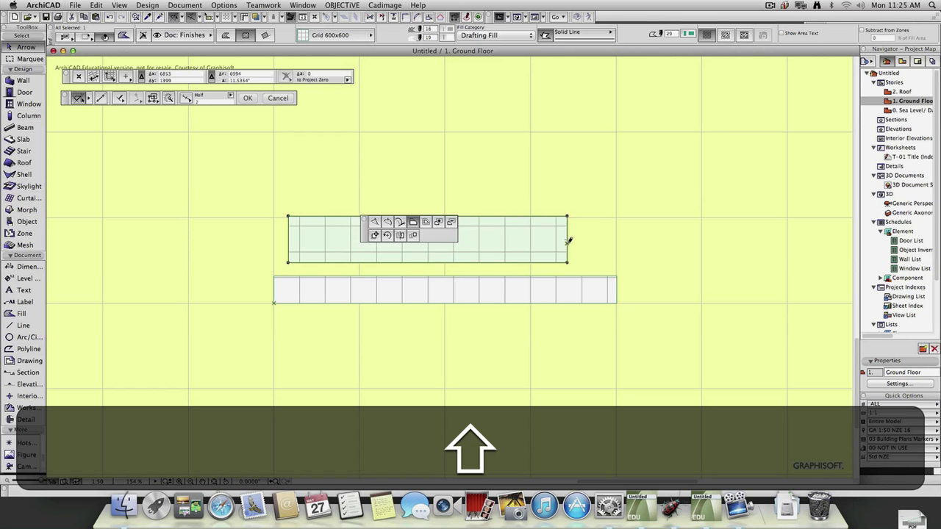
left_click(603, 252)
key("Escape")
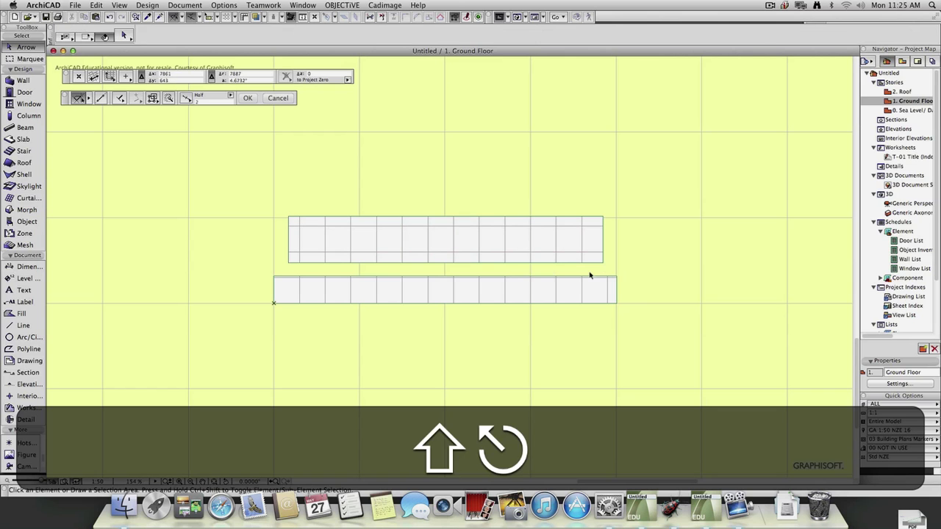
- Move the upper fill straight down about 561 mm so that it overlaps the upper part of the lower fill
left_click(548, 258, "shift")
left_click(541, 257)
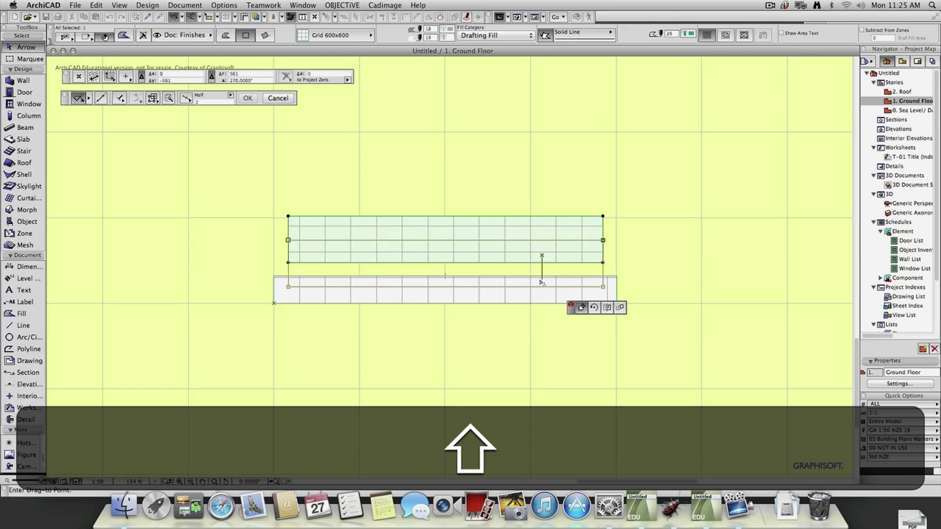
left_click(541, 282)
- Select both overlapping fills and align them with Center Vertically
left_click(543, 300, "shift")
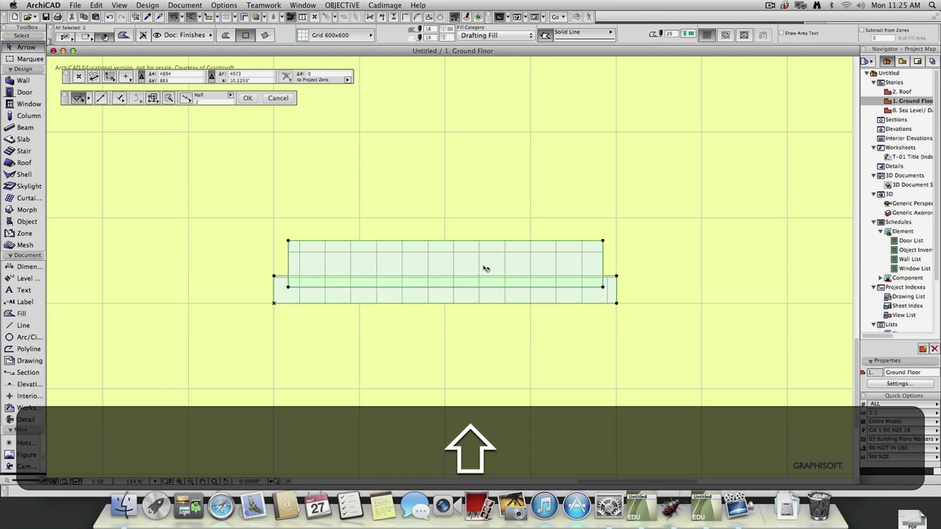
left_click(96, 5)
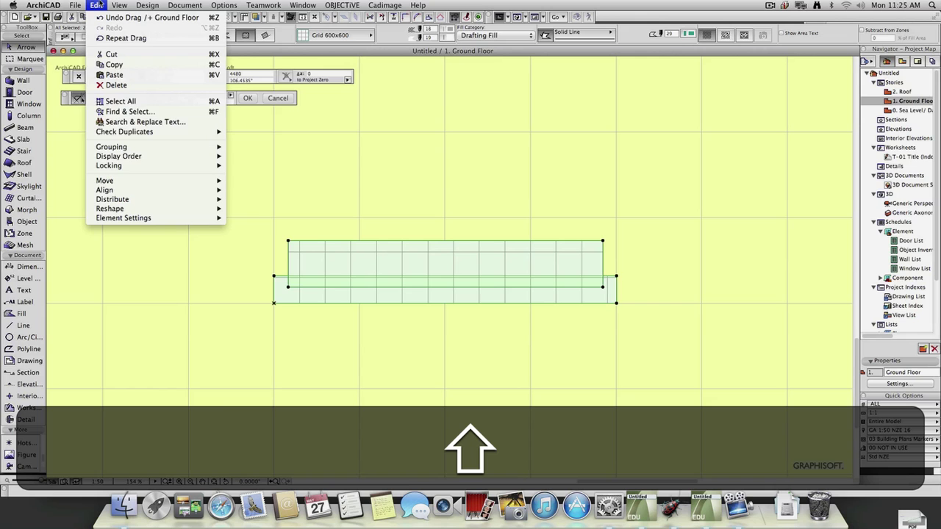
mouse_move(139, 191)
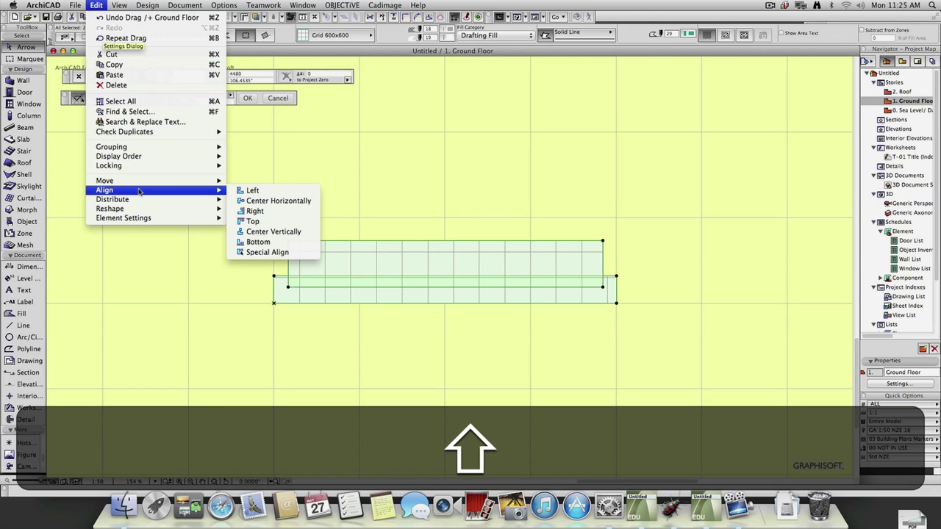
left_click(264, 232)
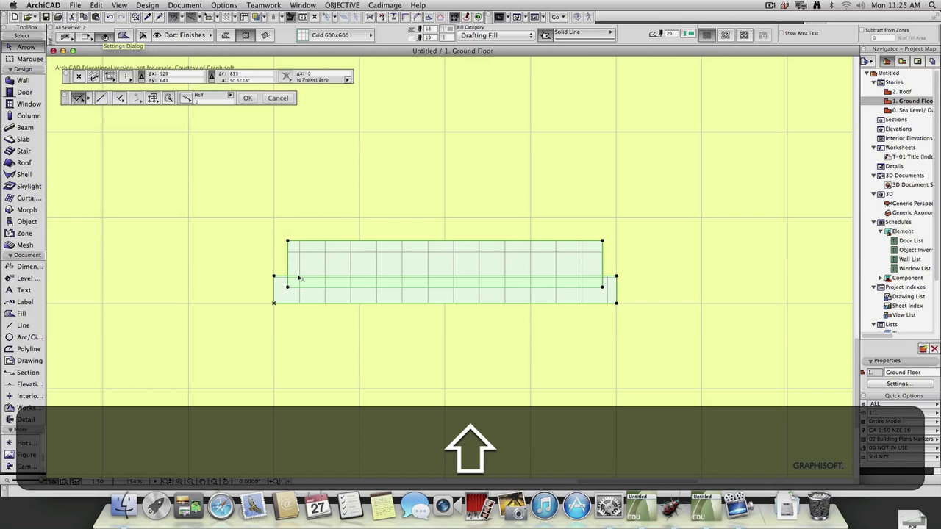
- Subtract the upper fill's outline from the lower fill and delete the upper fill to leave a notched shape
left_click(383, 316)
left_click(364, 302)
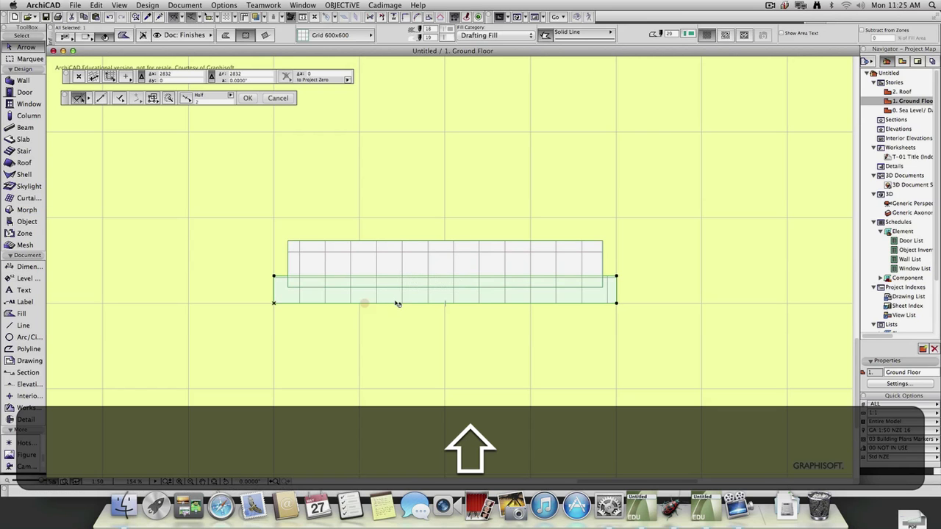
left_click(428, 276)
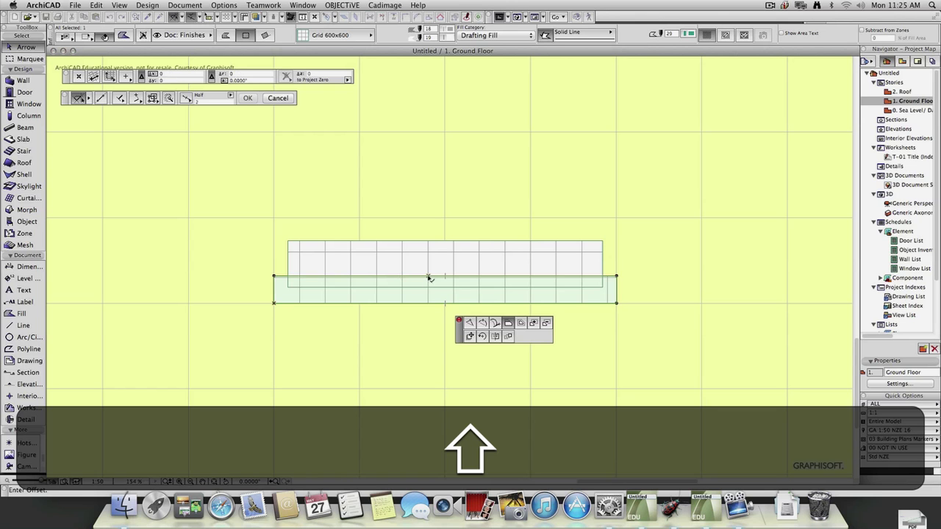
left_click(496, 257)
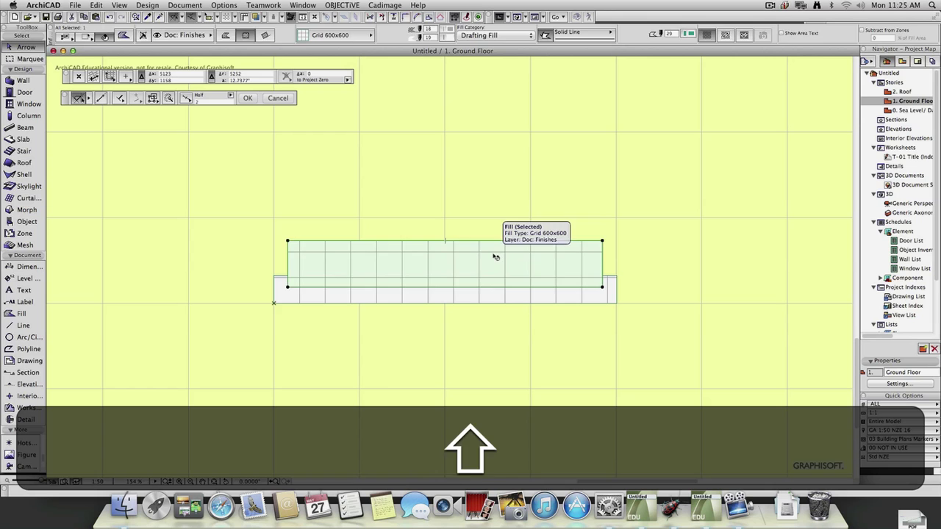
key("shift+BackSpace")
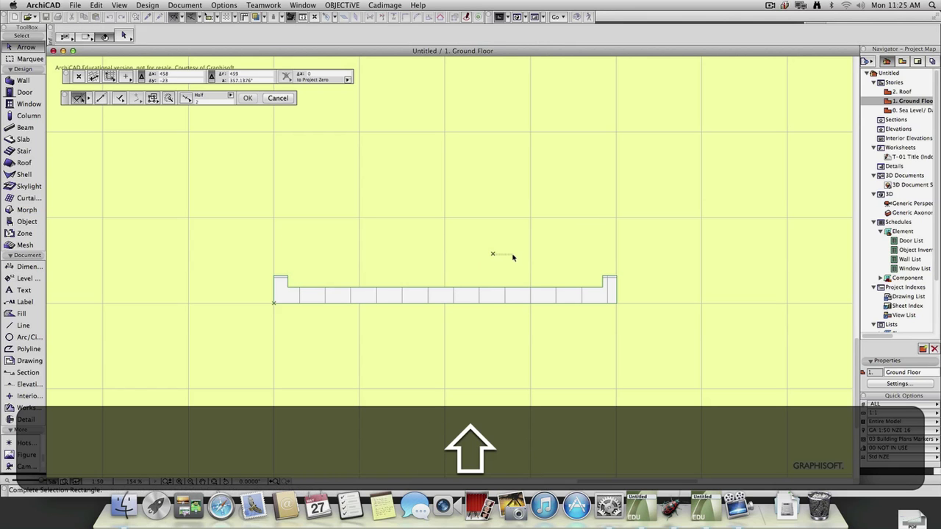
key("shift+Escape")
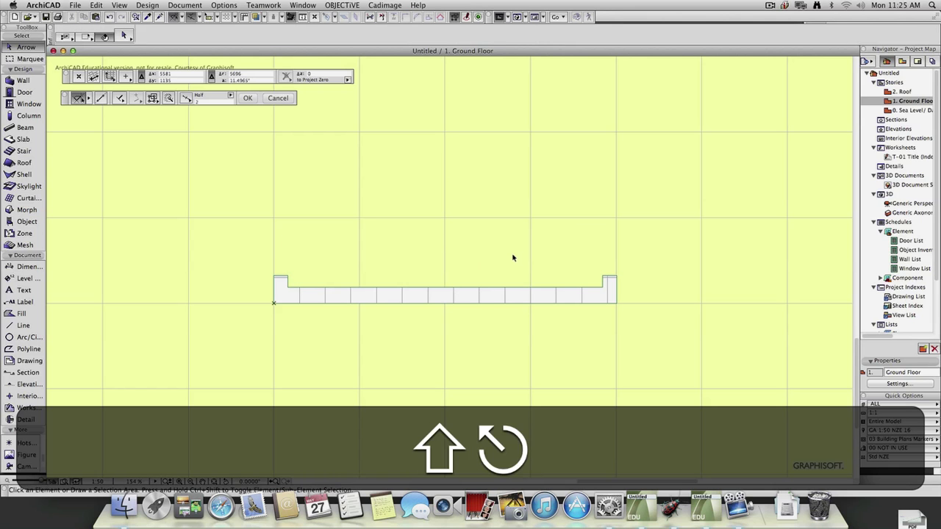
- Insert a new node at the midpoint of the notched fill's lower edge, 4005 mm from the origin
left_click(411, 312, "shift")
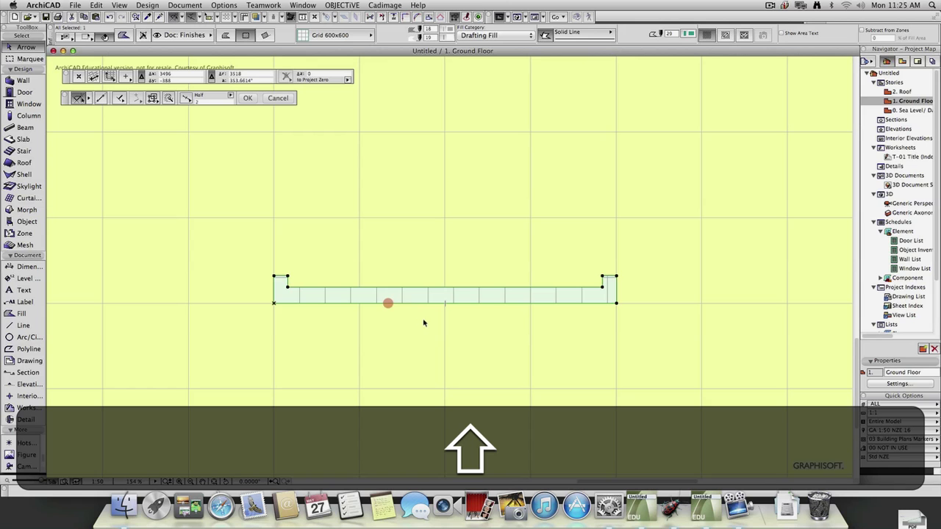
left_click(448, 304)
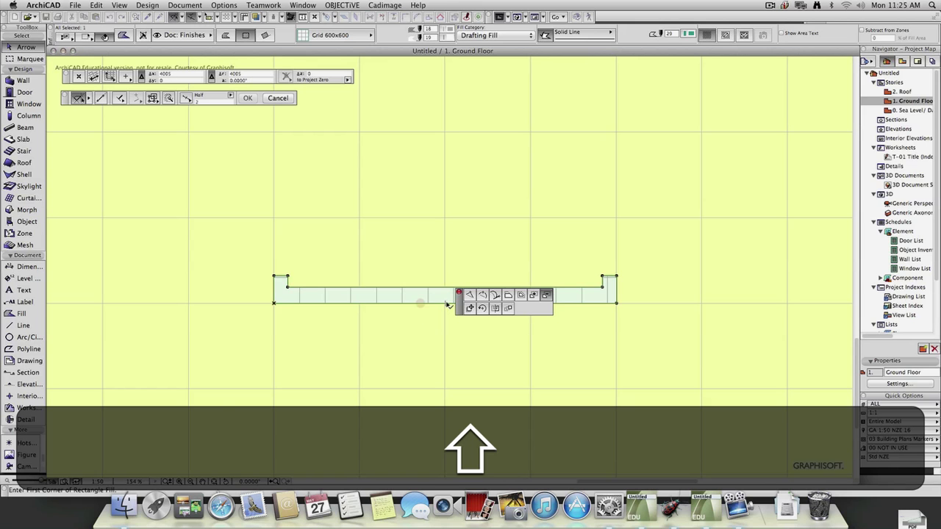
left_click(445, 305)
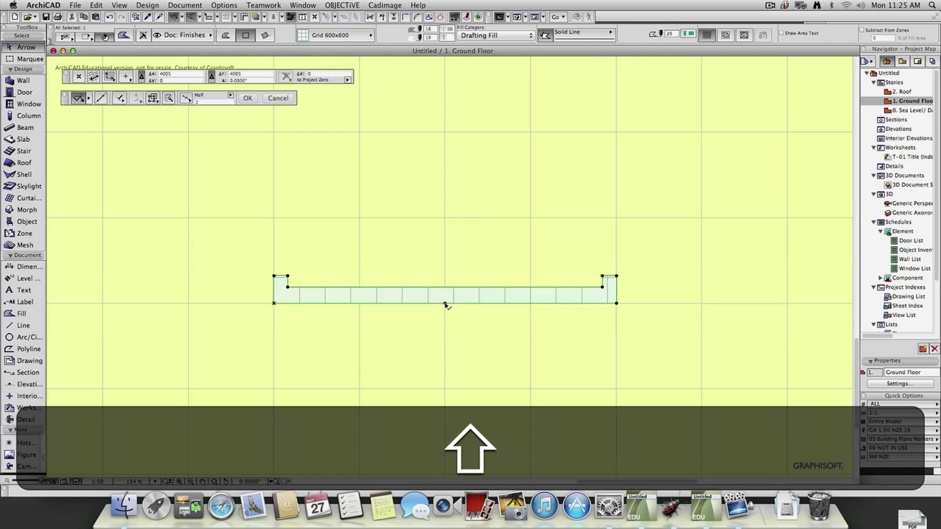
- Pull the new midpoint node of the notched fill's lower edge straight down to form a shallow V-shaped underside
scroll(444, 332, "up", 2)
left_click(446, 337)
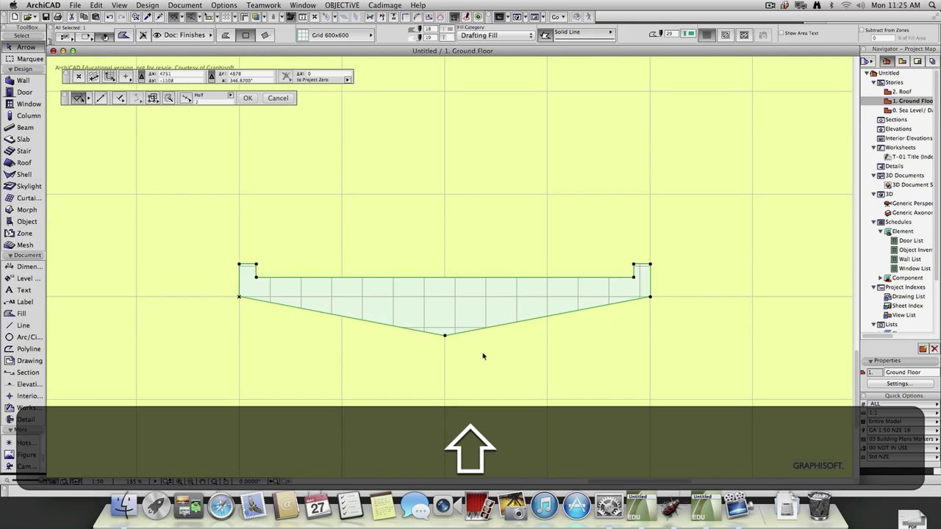
left_click(434, 352)
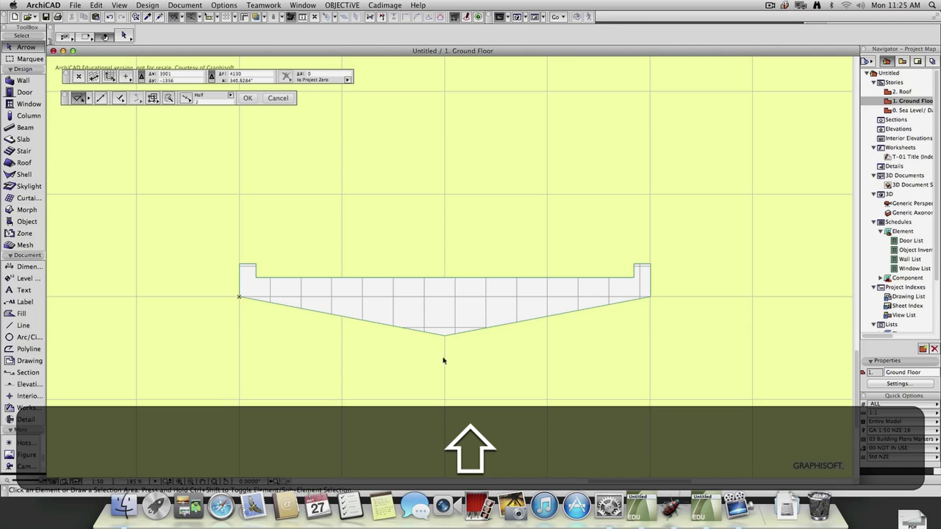
- Cut off the fill's lower tip by subtracting a rectangle about 1450 by 790 mm, leaving a short flat bottom edge
left_click(446, 334)
left_click(457, 332)
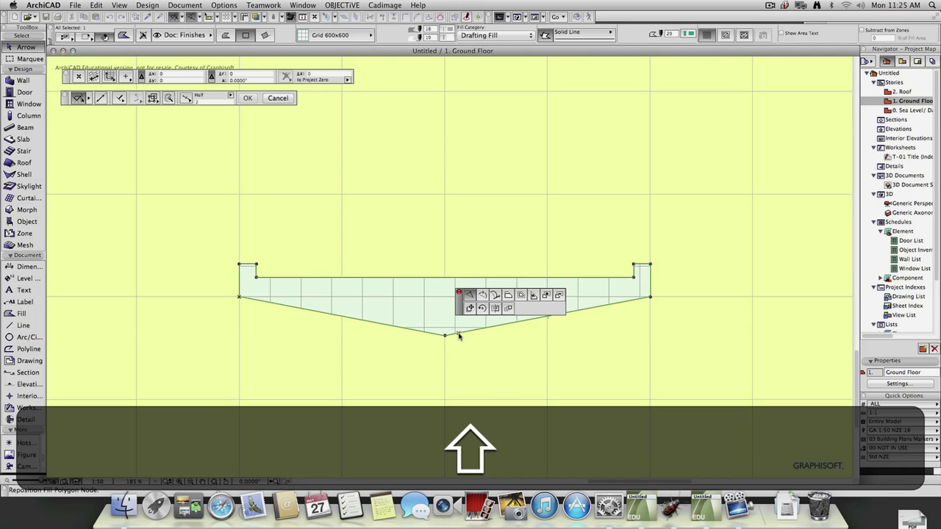
left_click(559, 294)
left_click(476, 372)
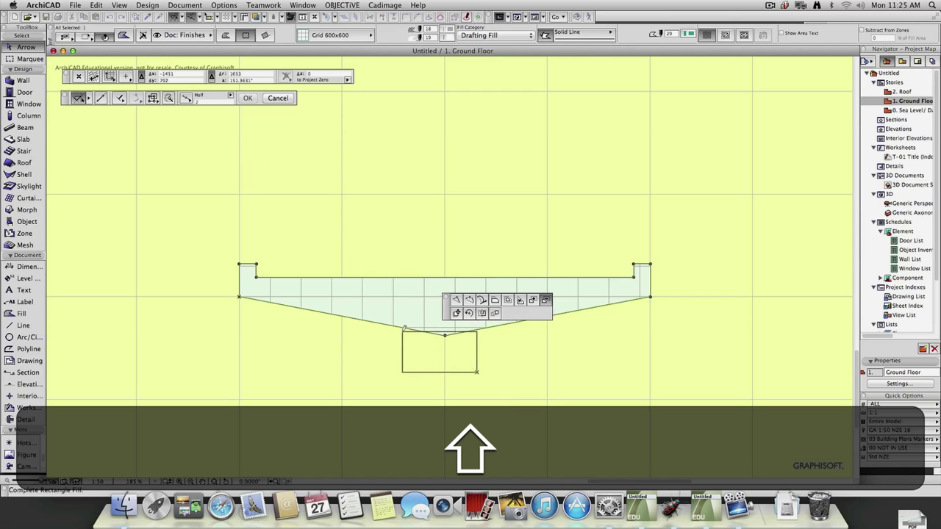
left_click(404, 330)
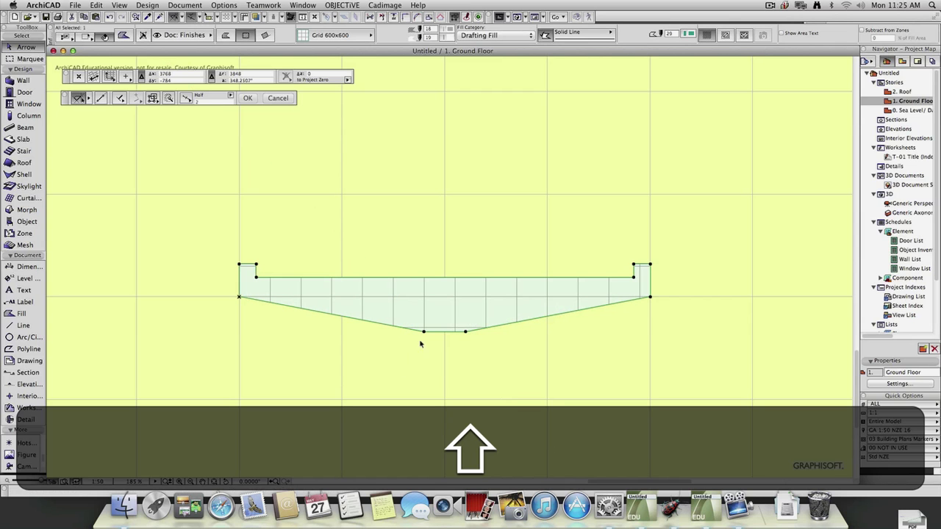
left_click(531, 377)
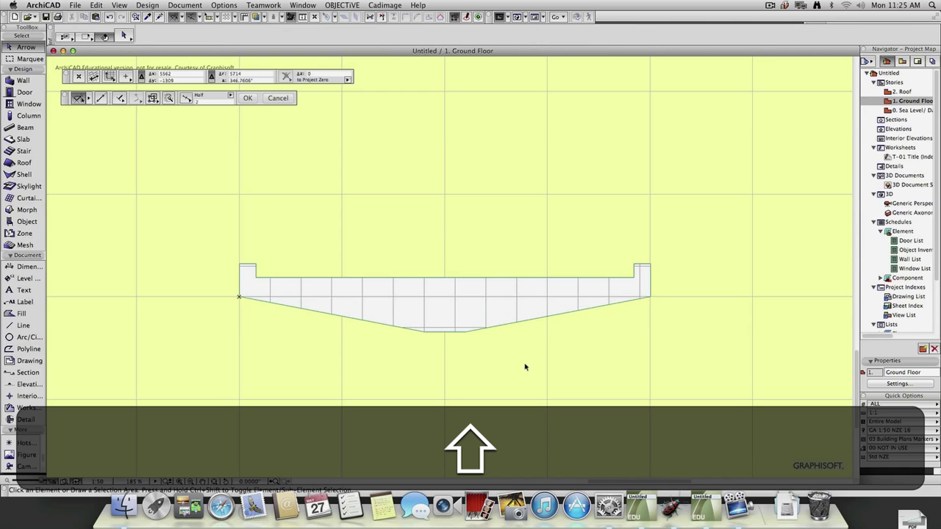
- Move the whole fill by the midpoint of its flat bottom edge onto the project origin
left_click(494, 316)
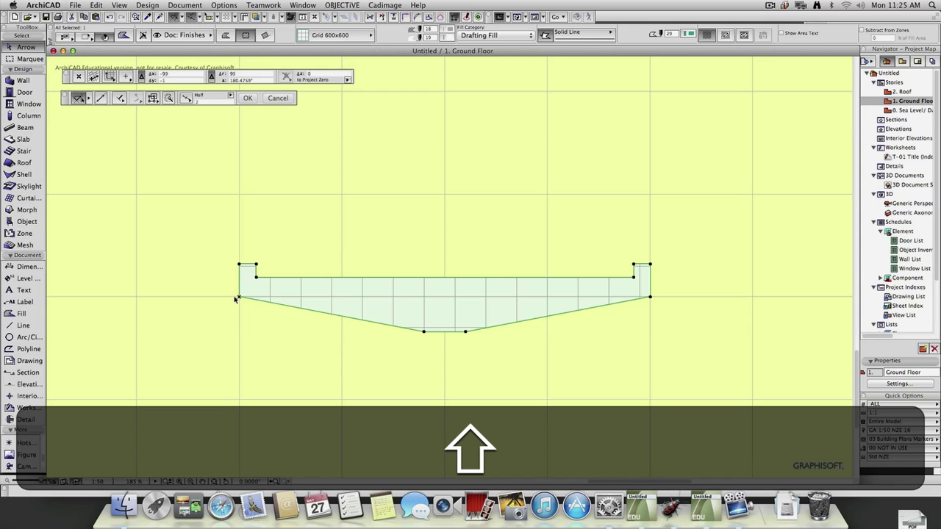
left_click(445, 332)
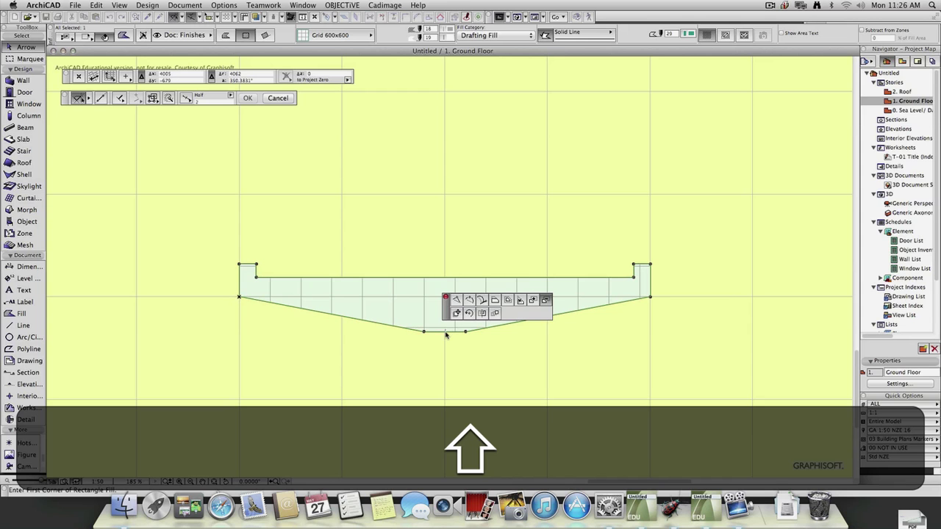
left_click(445, 313)
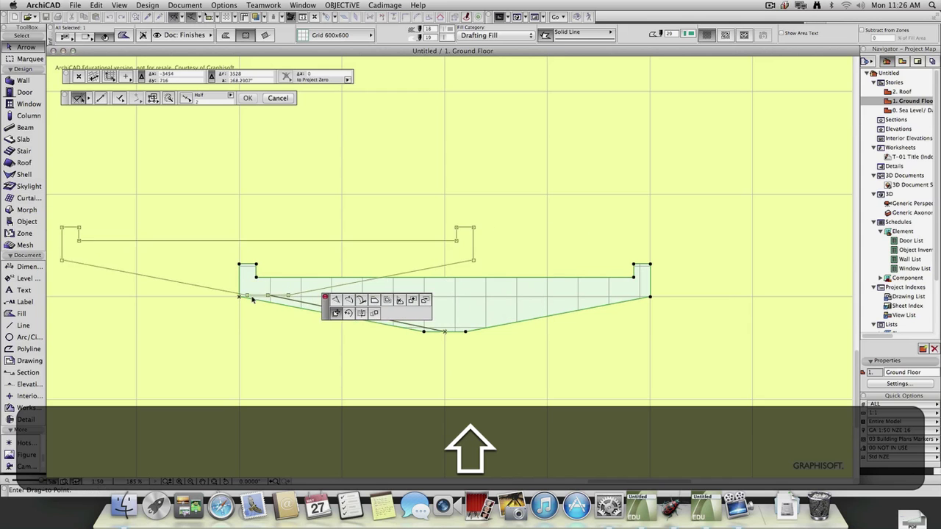
left_click(240, 298)
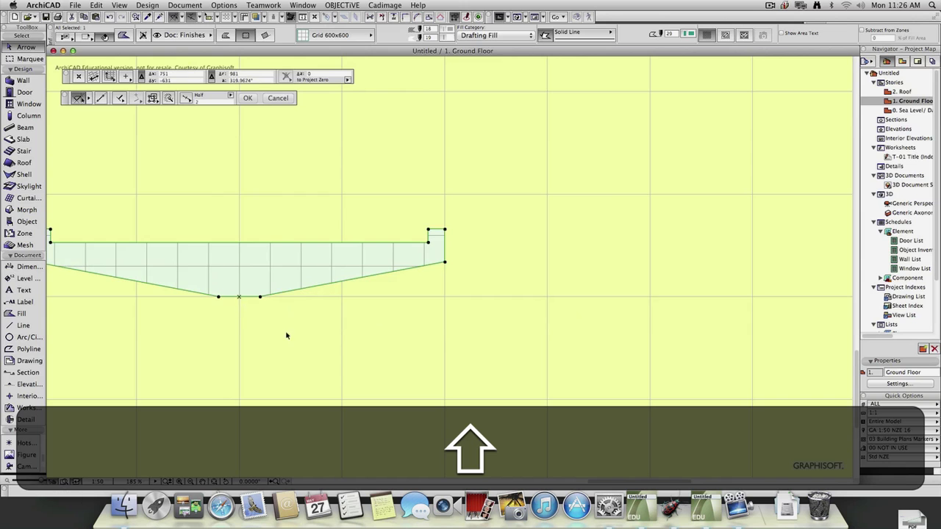
- Insert a node on the fill's flat bottom edge at the project origin and deselect the fill
scroll(286, 335, "down", 1)
middle_click_drag(287, 336, 445, 358)
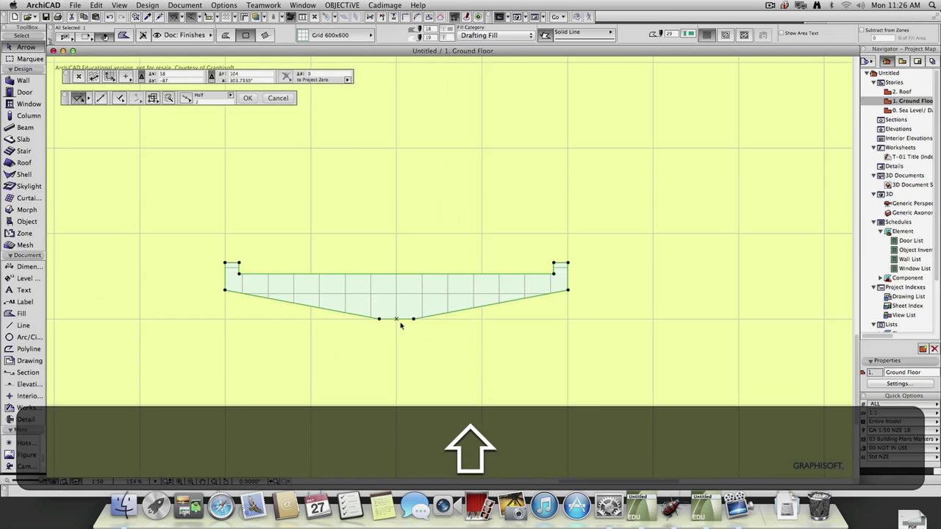
scroll(401, 326, "up", 3)
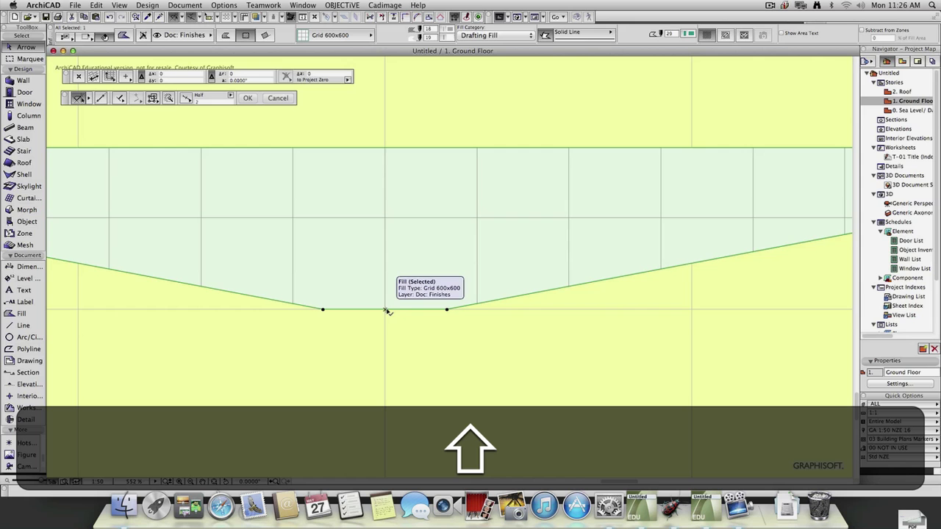
left_click(388, 311)
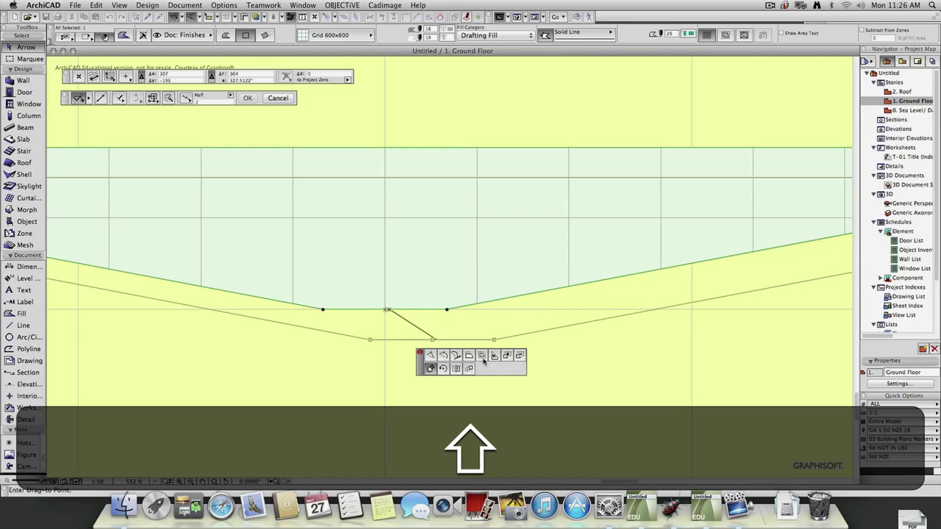
left_click(436, 355)
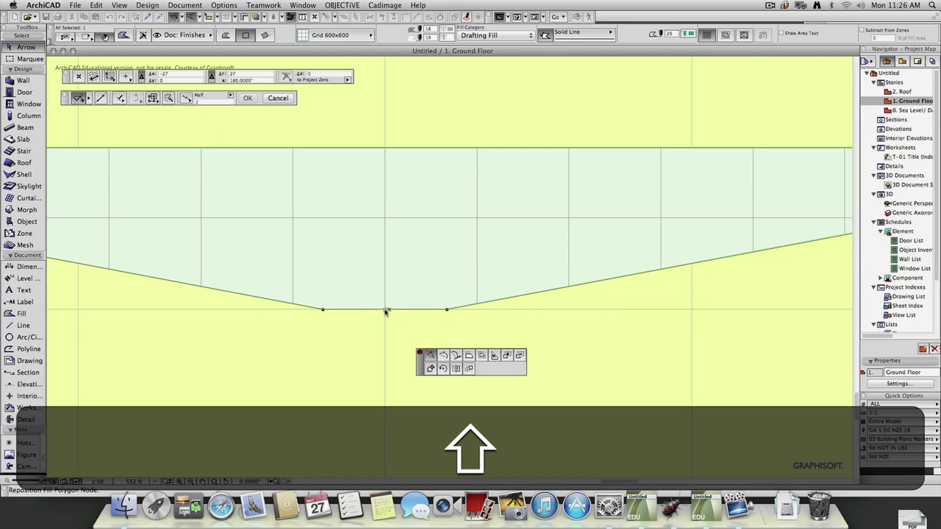
left_click(386, 311)
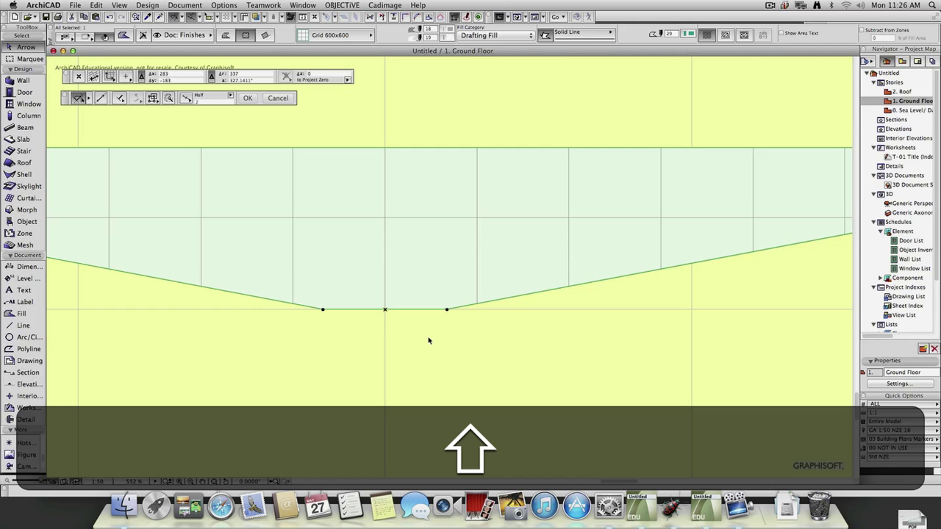
key("Return")
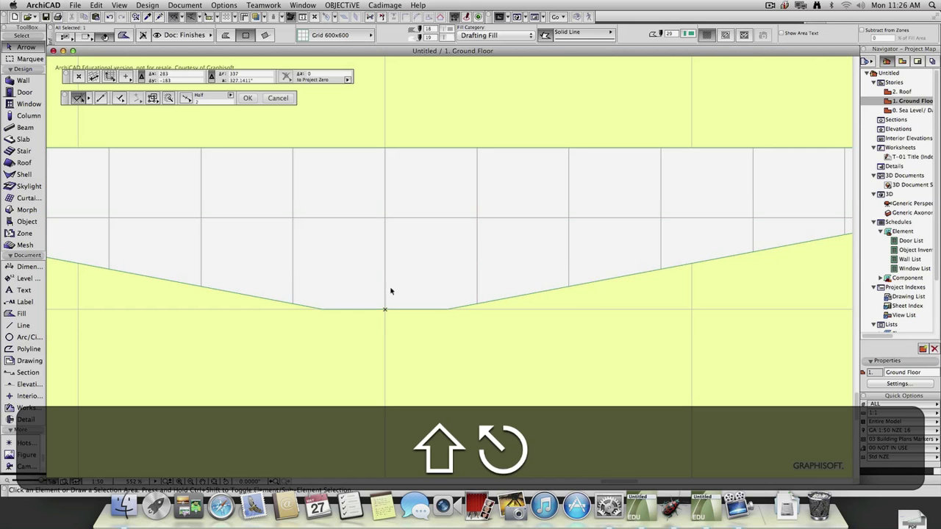
- Try the upper-left core anchor point in the default column settings and discard the change
left_click(27, 116)
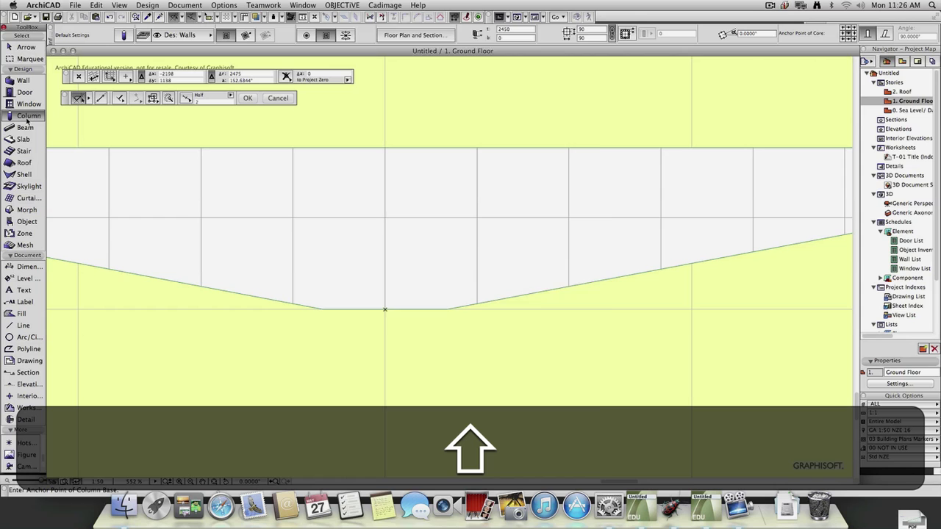
double_click(27, 117)
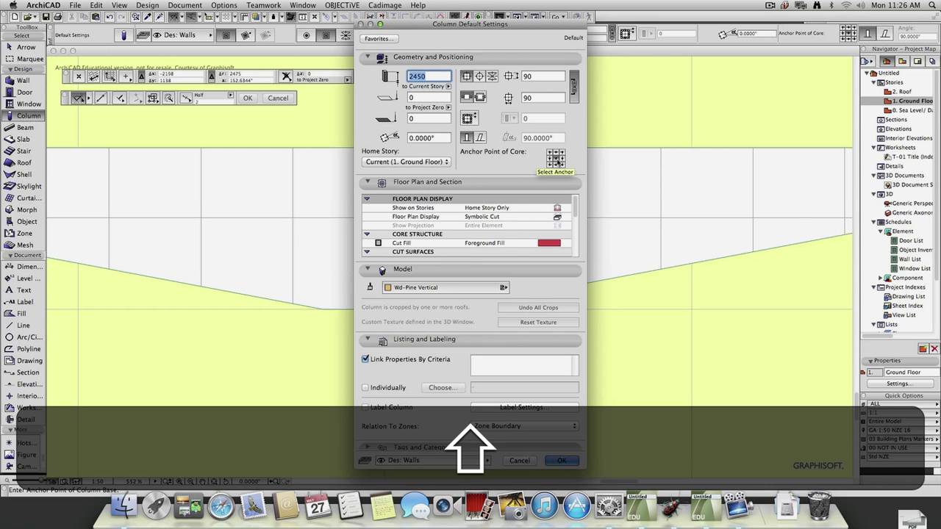
left_click(548, 152)
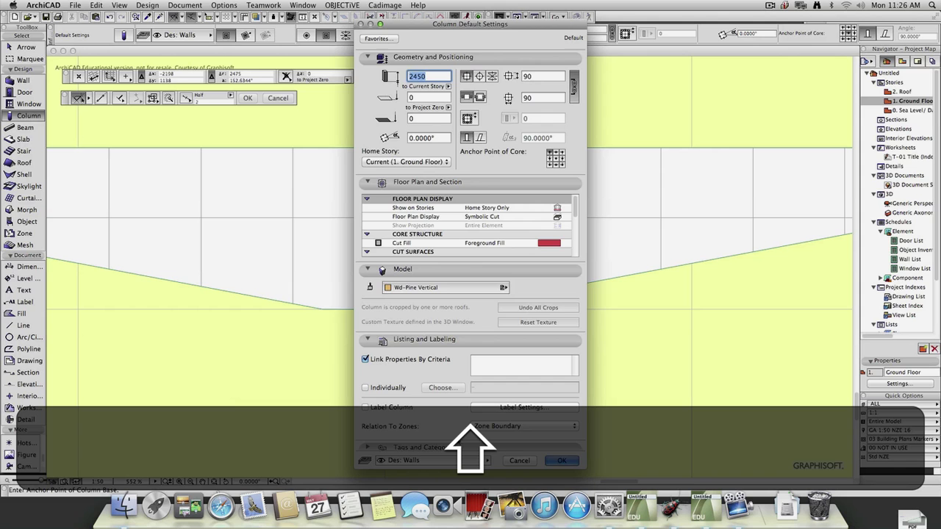
left_click(534, 461)
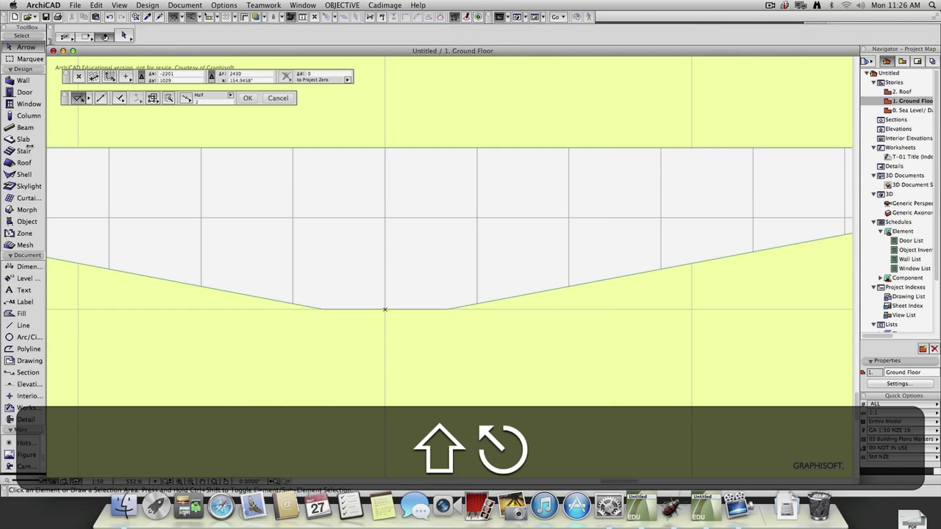
- Try the upper-left anchor point of Armchair 01 16 in the default object settings and discard the change
left_click(23, 221)
double_click(23, 221)
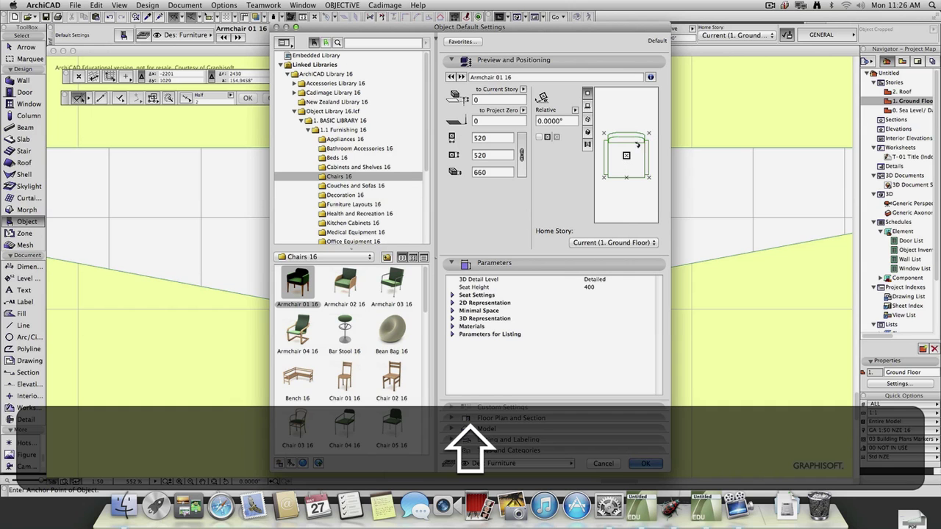
left_click(604, 133)
left_click(604, 464)
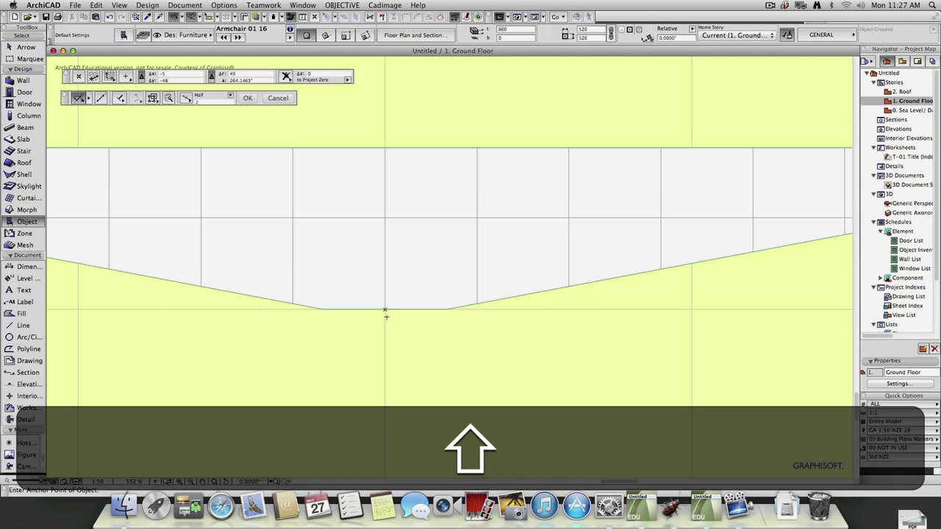
- Start a Cadimage profile preset from the fill, anchored at its bottom centre, with profile type 01 General Shapes
left_click(420, 277, "shift")
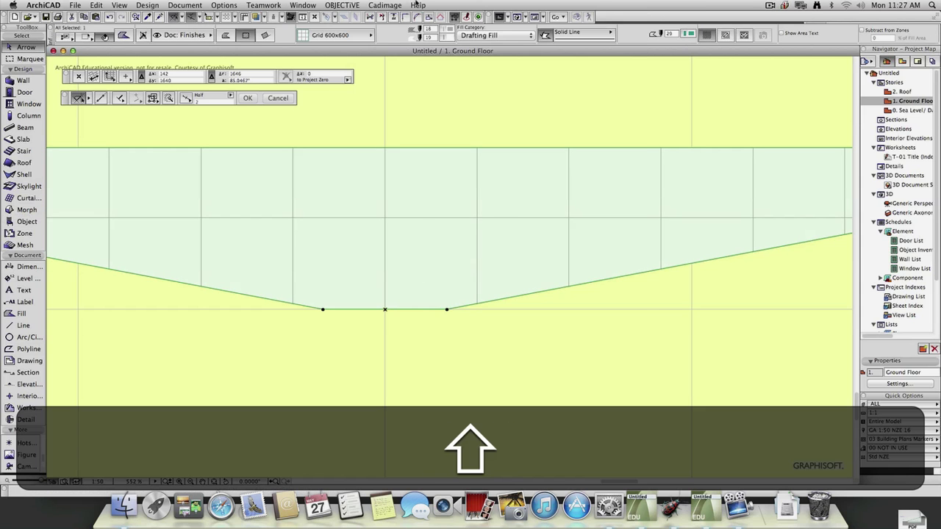
left_click(398, 5)
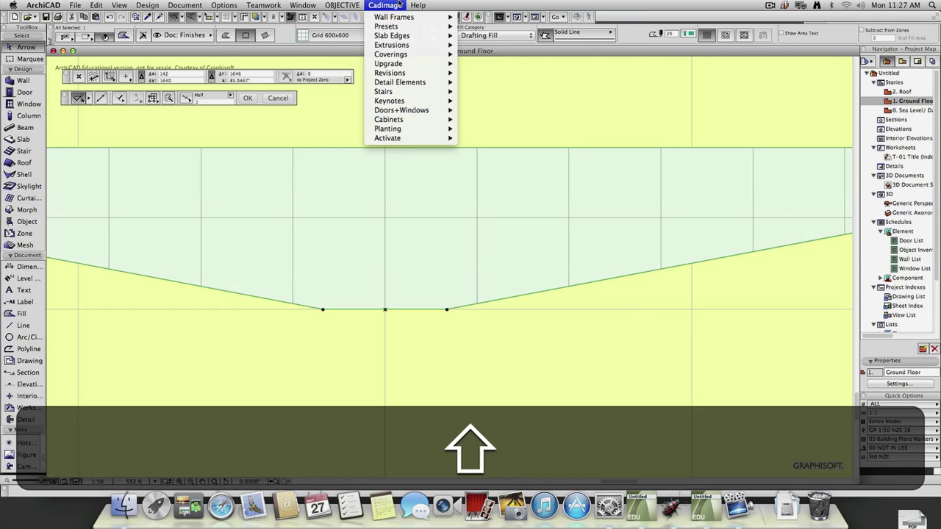
mouse_move(411, 26)
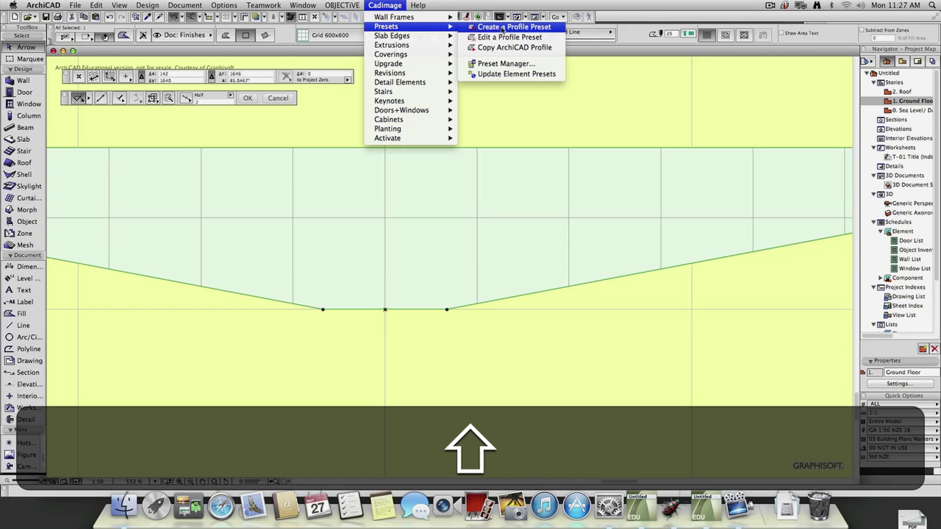
left_click(502, 27)
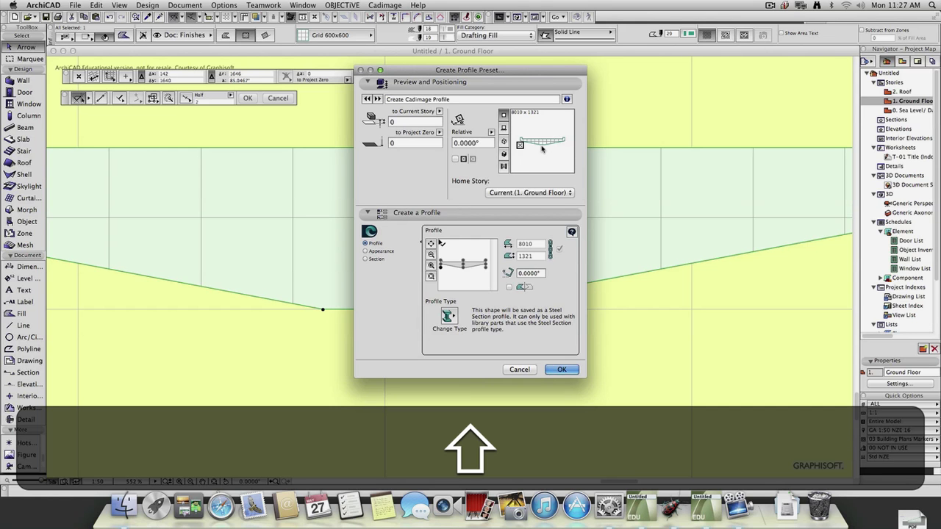
left_click(542, 147)
left_click(450, 316)
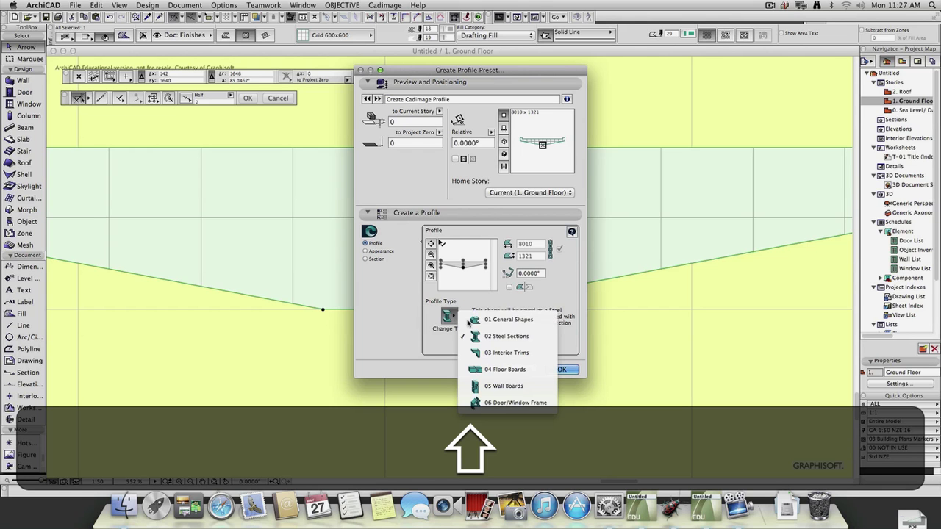
left_click(492, 321)
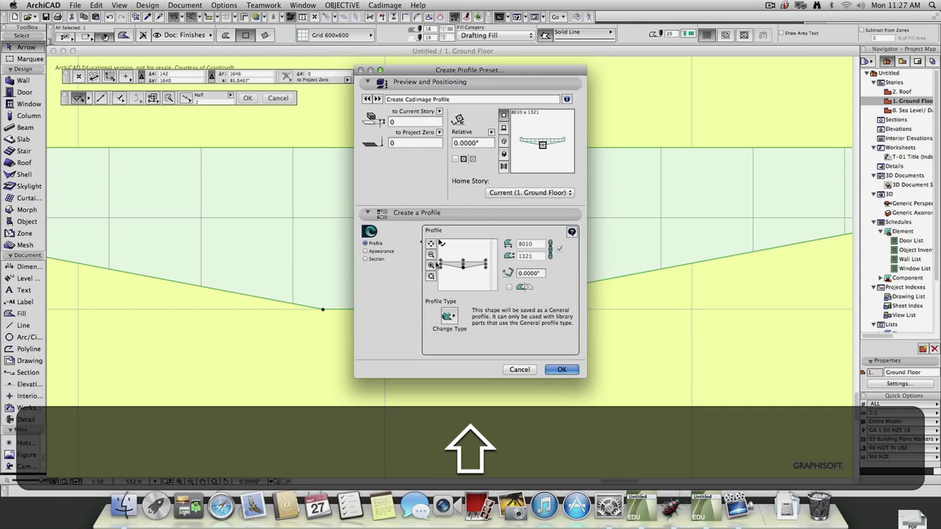
- Set the profile preset's surface material to Concrete in its appearance settings
left_click(365, 252)
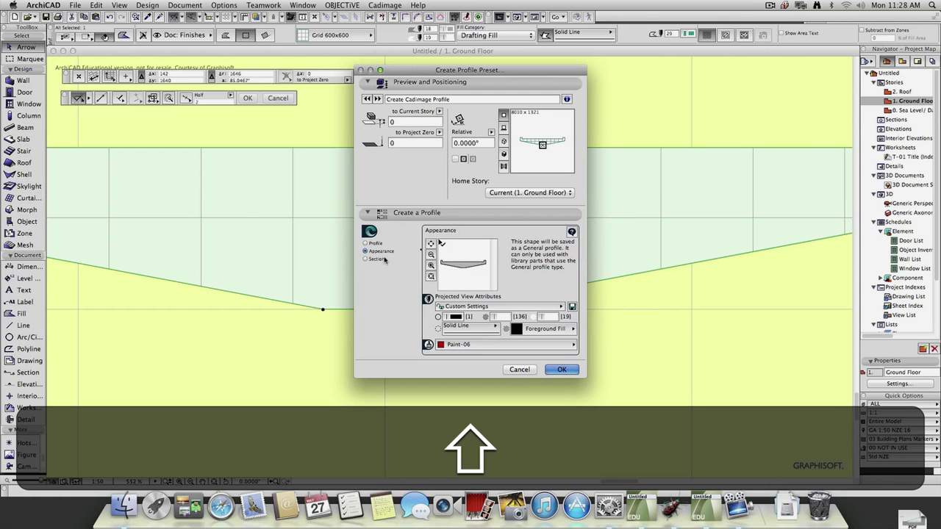
left_click(464, 344)
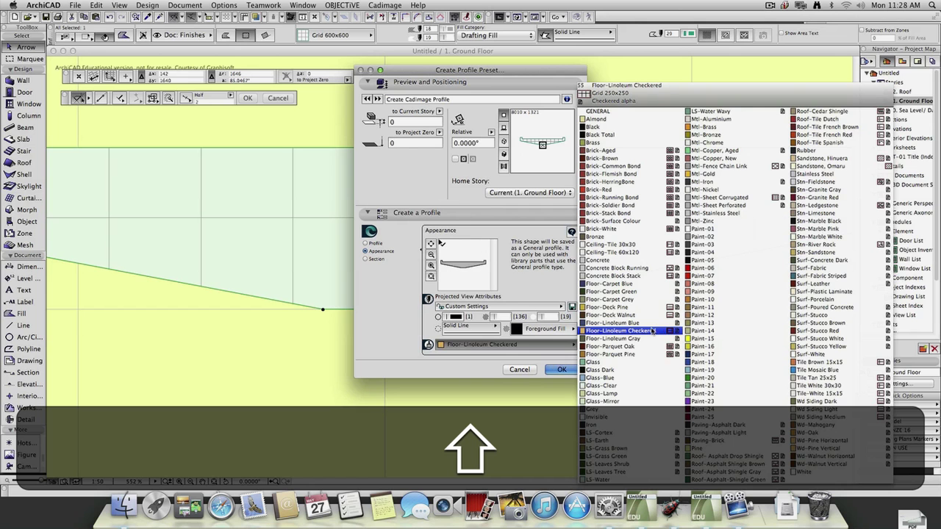
left_click(625, 260)
- Switch the profile preset's projected view attributes to Custom Settings and review the available line types
left_click(375, 260)
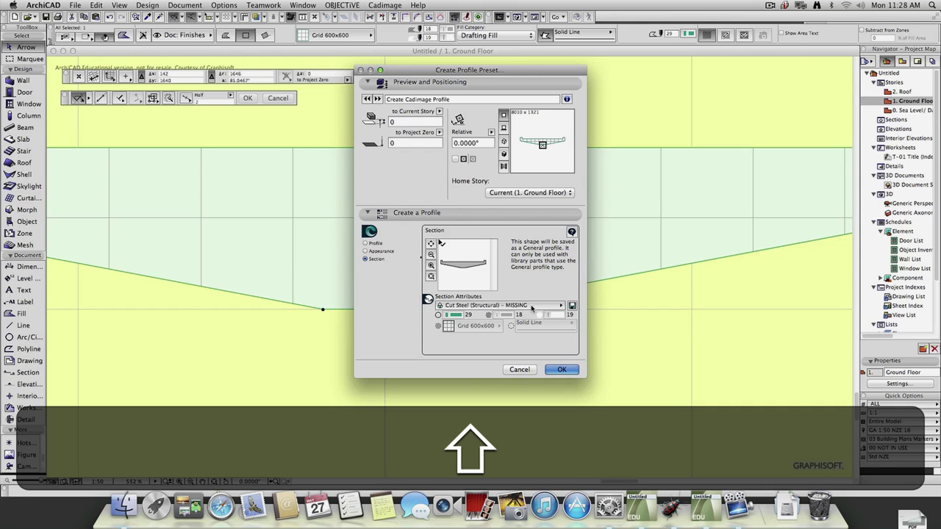
left_click(532, 306)
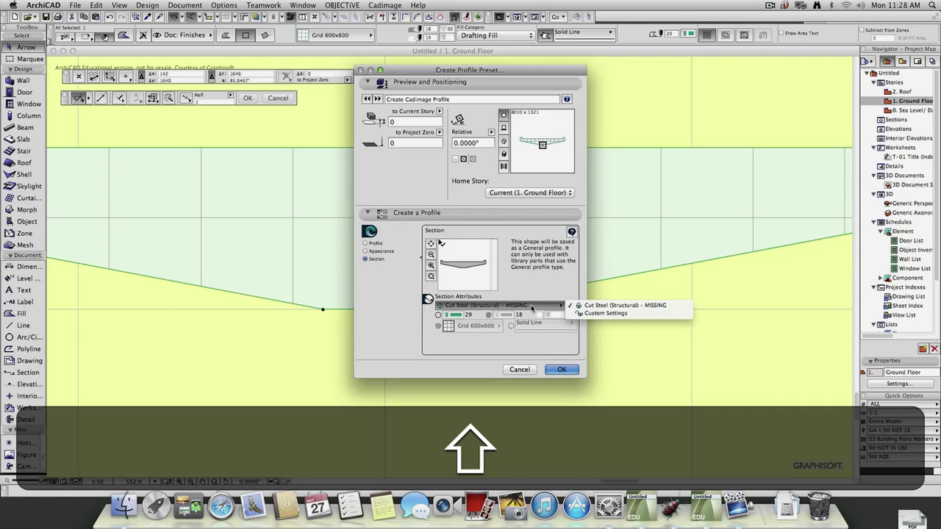
left_click(532, 307)
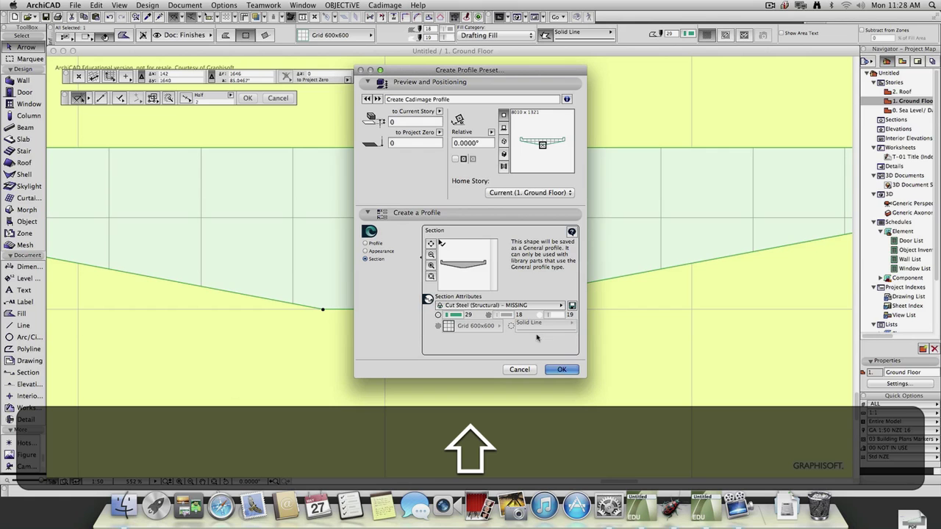
left_click(377, 251)
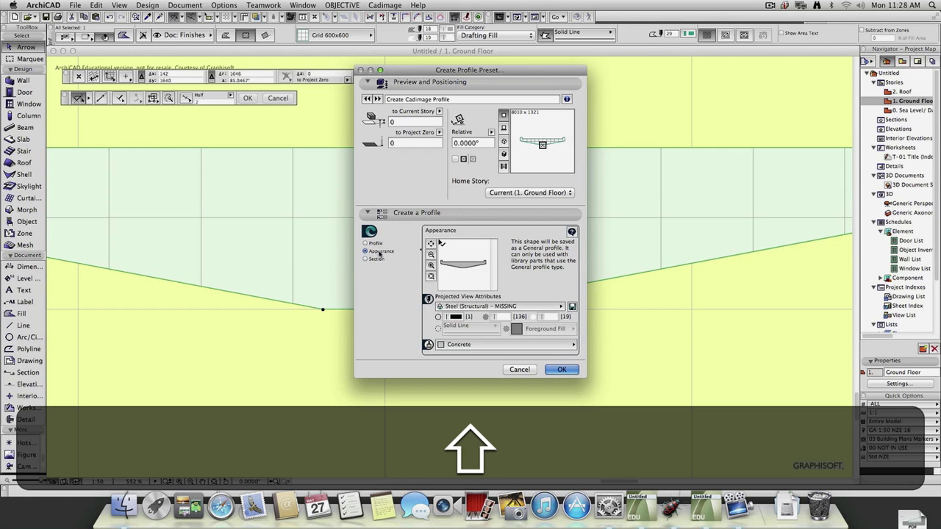
left_click(516, 307)
left_click(516, 307)
left_click(518, 309)
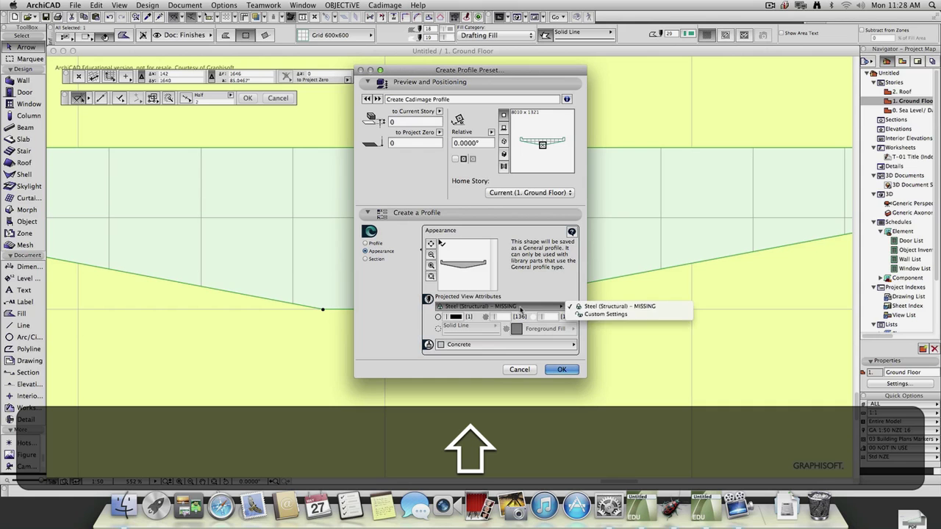
left_click(600, 315)
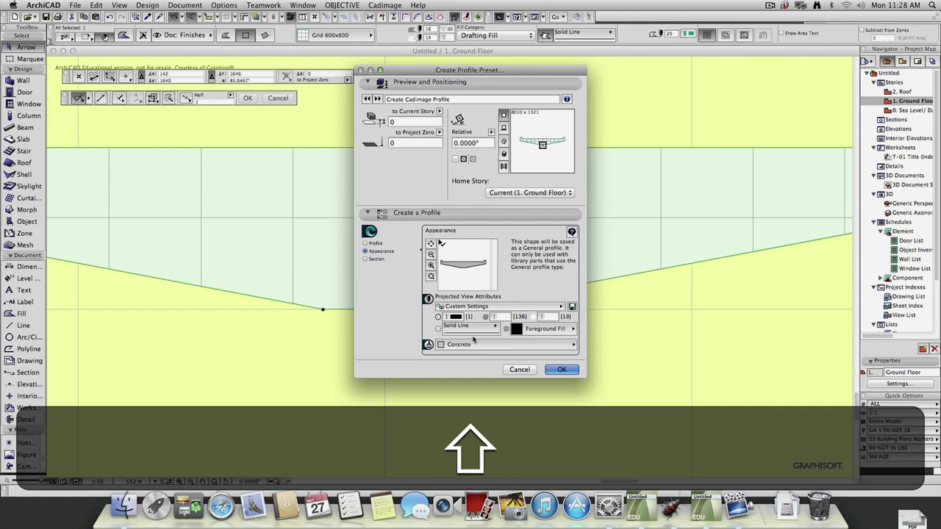
left_click(477, 333)
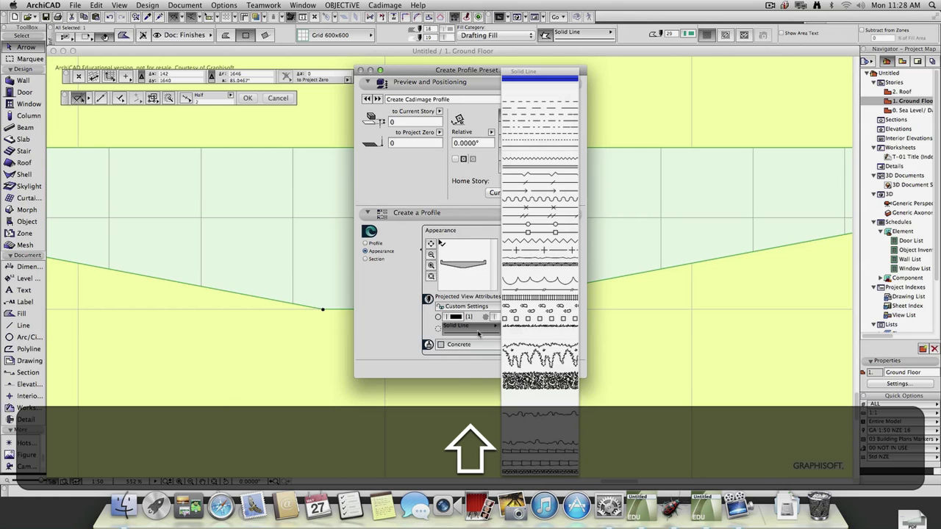
left_click(478, 333)
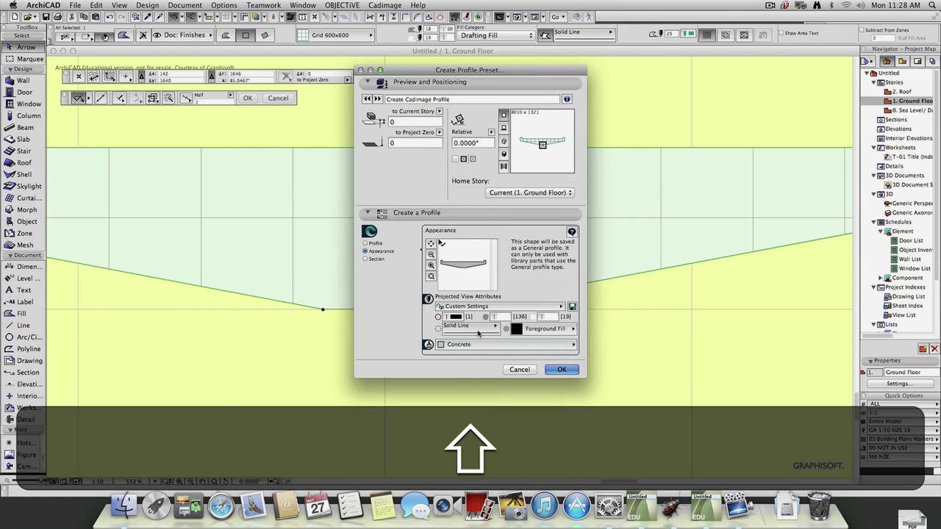
- Switch the profile preset's section attributes to Custom Settings and set the cut fill to Lightweight Concrete
left_click(372, 259)
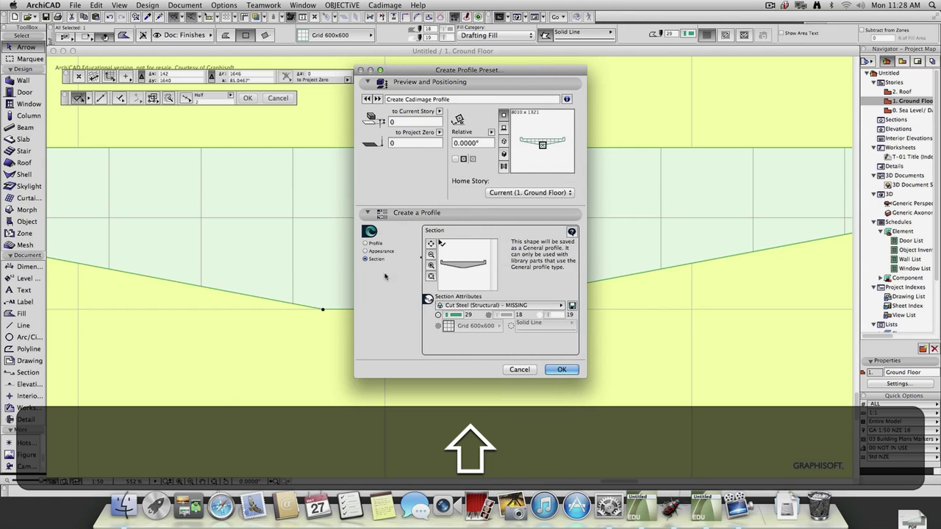
left_click(478, 305)
left_click(607, 314)
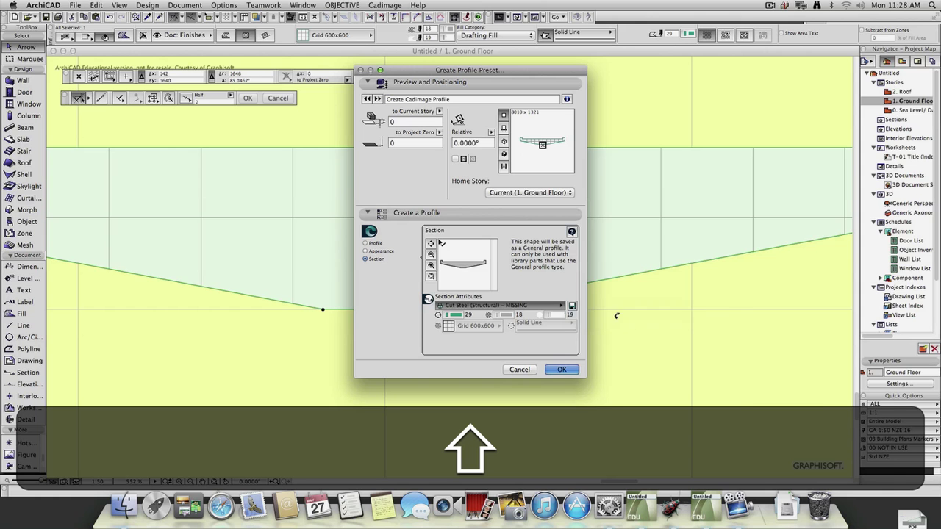
left_click(474, 325)
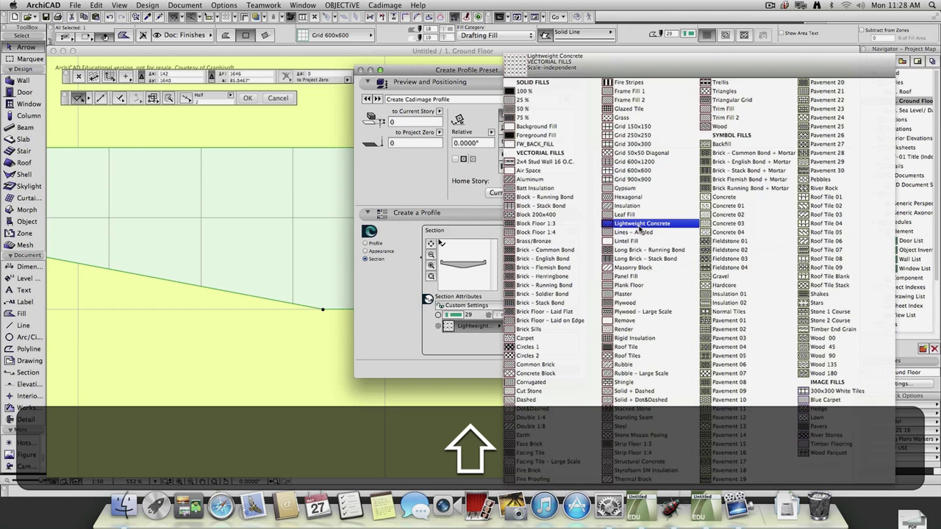
left_click(641, 224)
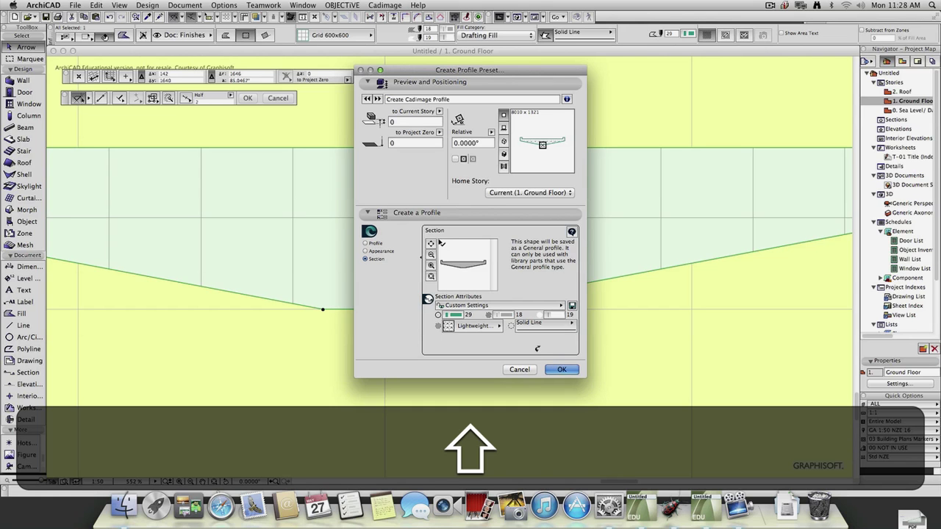
- Save the profile preset under the name 1 and deselect the source fill
left_click(562, 369)
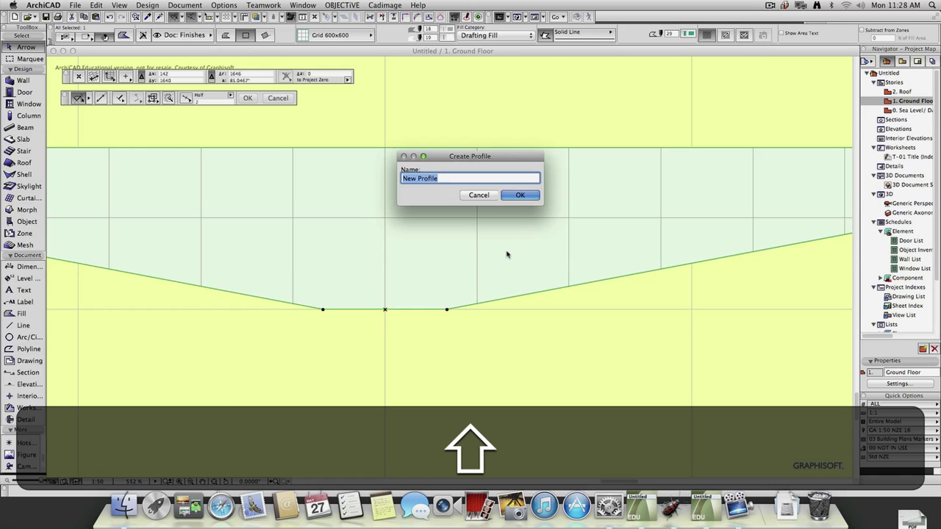
type("1")
key("shift+Return")
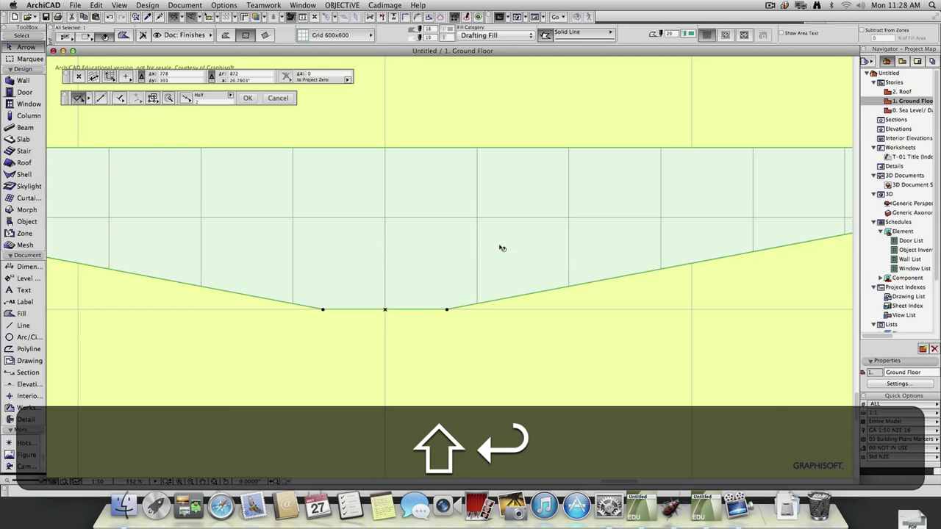
scroll(477, 229, "down", 5)
middle_click_drag(561, 221, 493, 263)
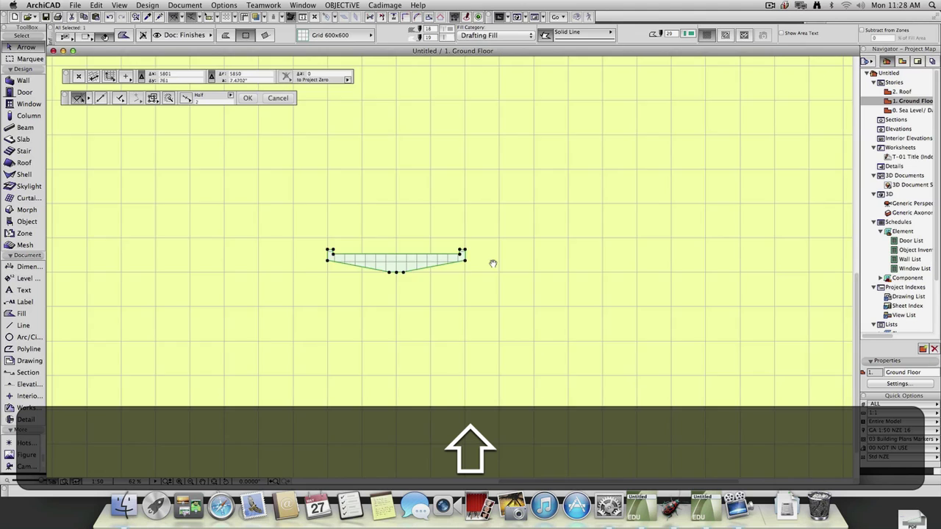
scroll(506, 254, "right", 3)
scroll(506, 255, "up", 2)
key("Escape")
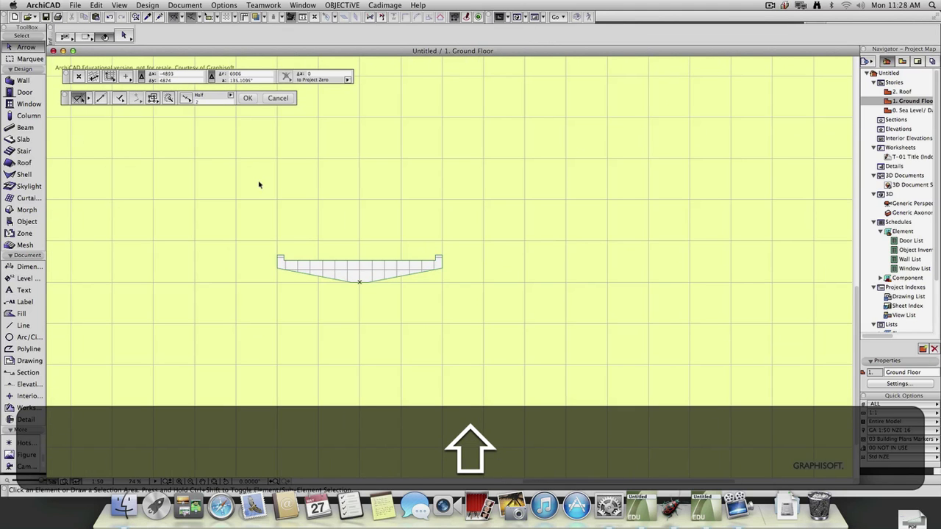
scroll(59, 322, "up", 1)
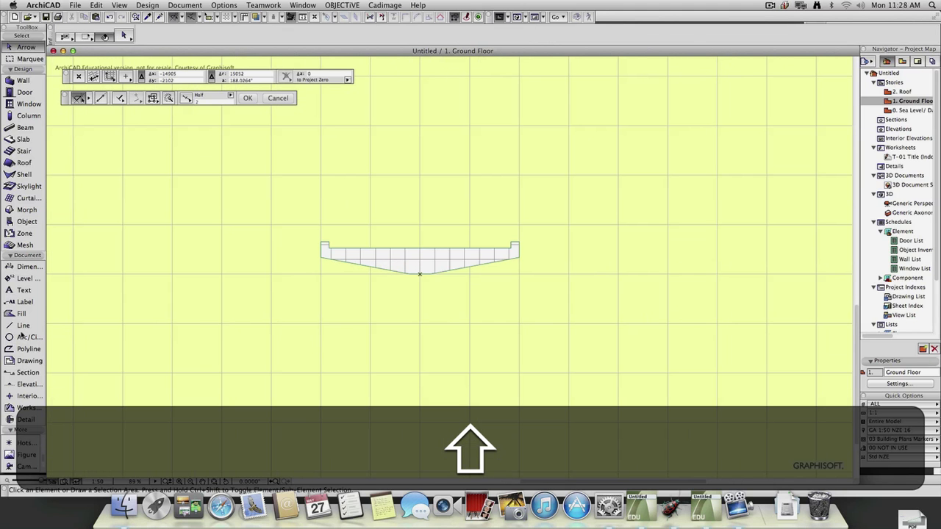
left_click(27, 349)
left_click(451, 150)
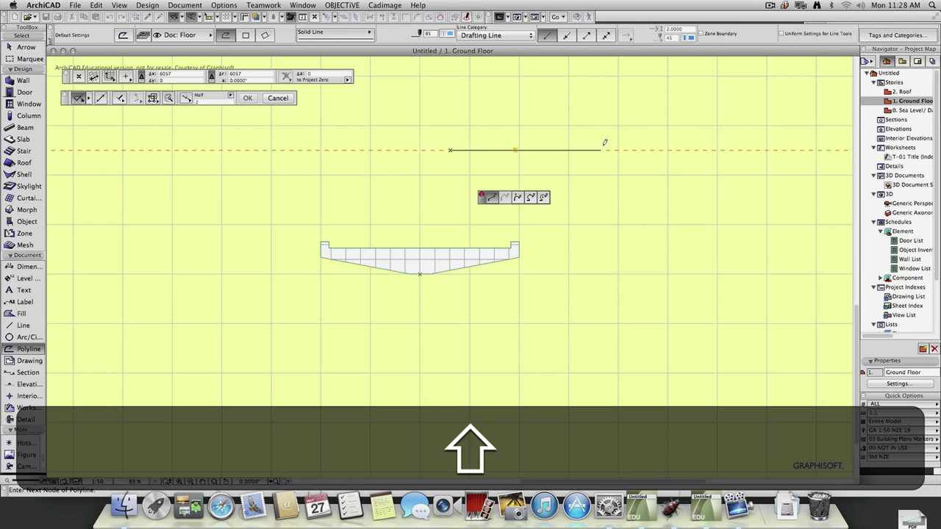
left_click(621, 150)
left_click(726, 217)
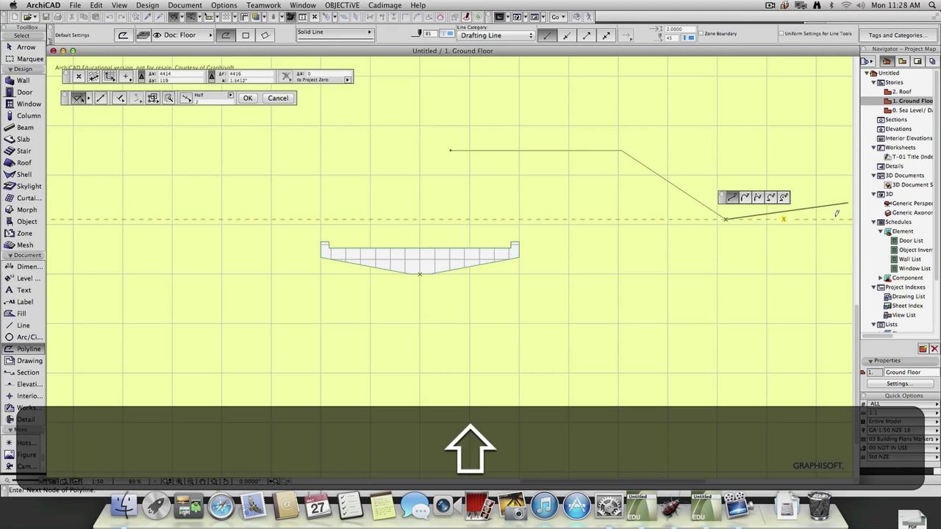
scroll(733, 275, "down", 2)
key("shift+super+z")
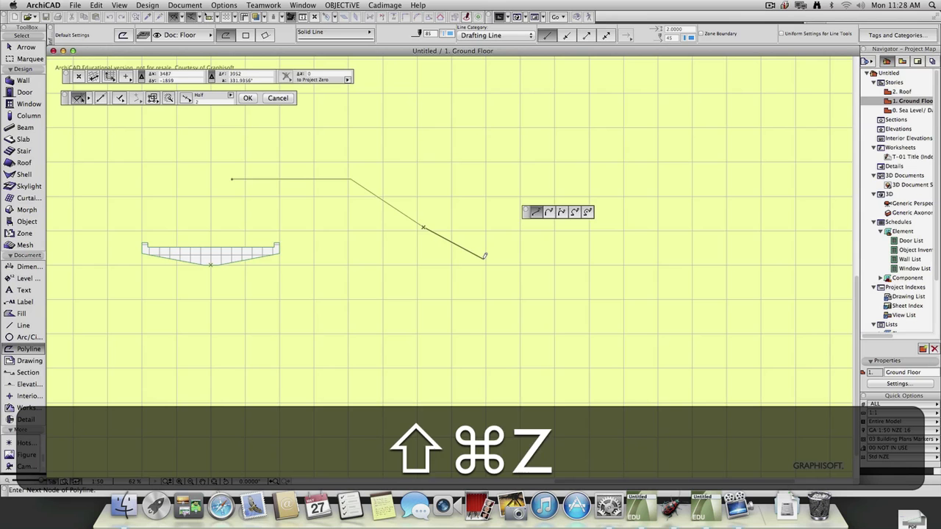
- Draw an open polyline path beside the fill with vertical, 45° diagonal, horizontal, 45° diagonal and vertical segments, stepping away from the fill
scroll(525, 278, "down", 3, "shift")
left_click(526, 272)
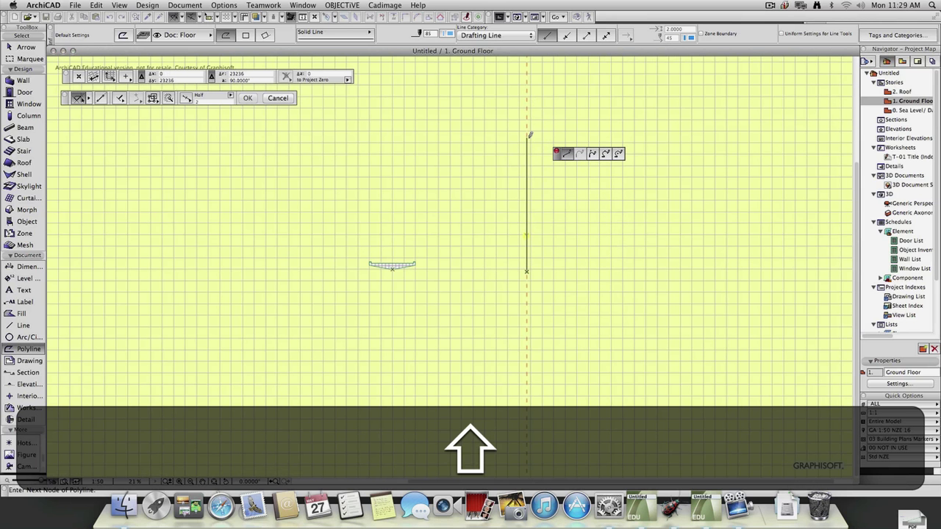
left_click(527, 109)
scroll(547, 114, "down", 3)
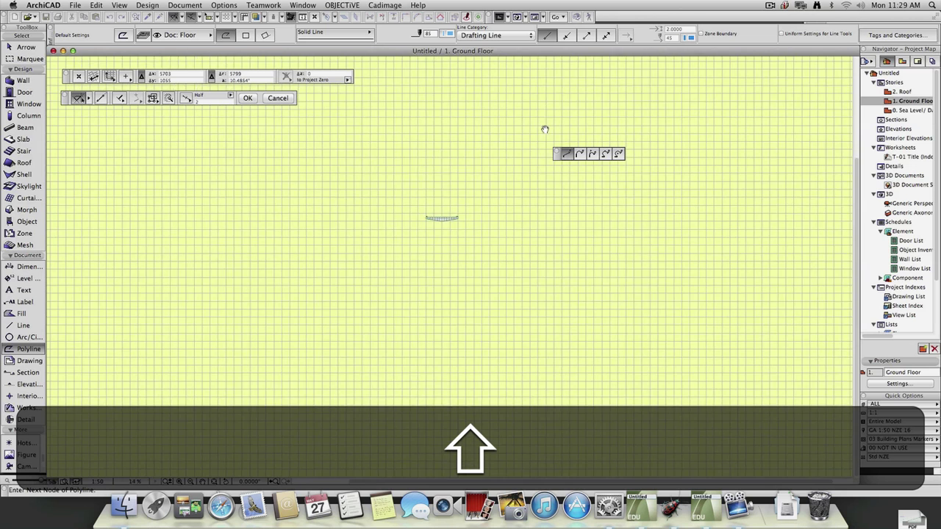
middle_click_drag(544, 130, 429, 254)
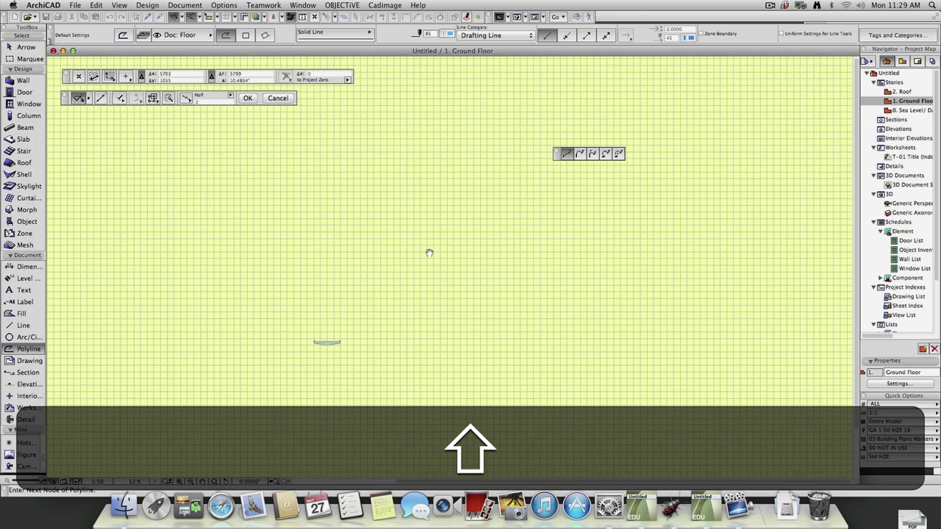
left_click(487, 170)
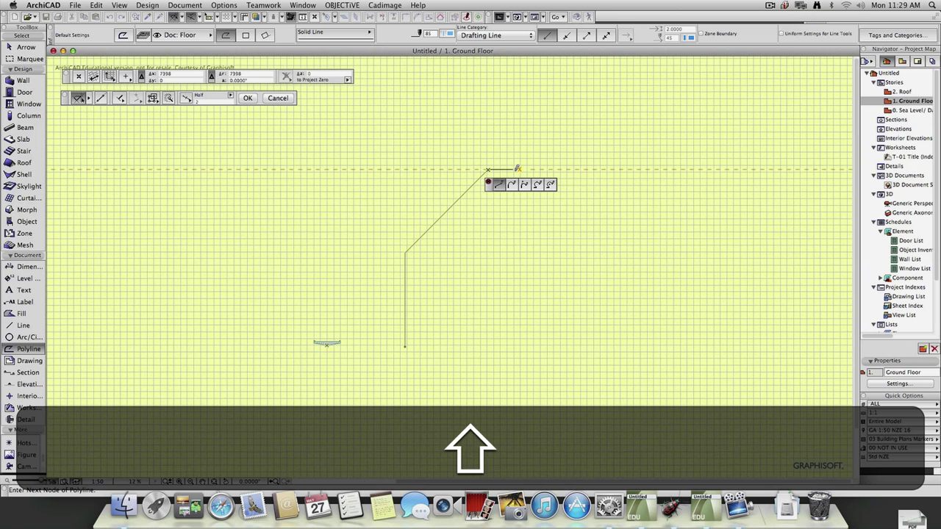
left_click(777, 170)
scroll(790, 86, "down", 1)
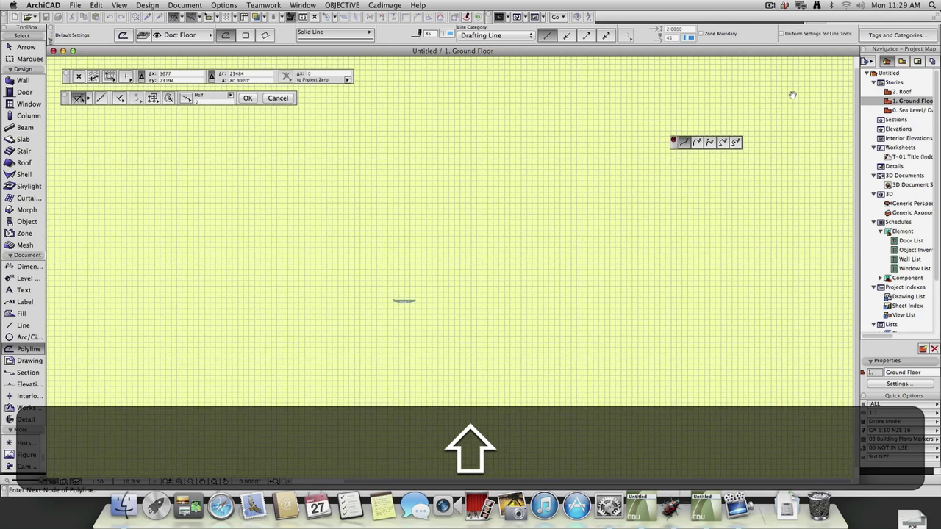
middle_click_drag(792, 93, 693, 193)
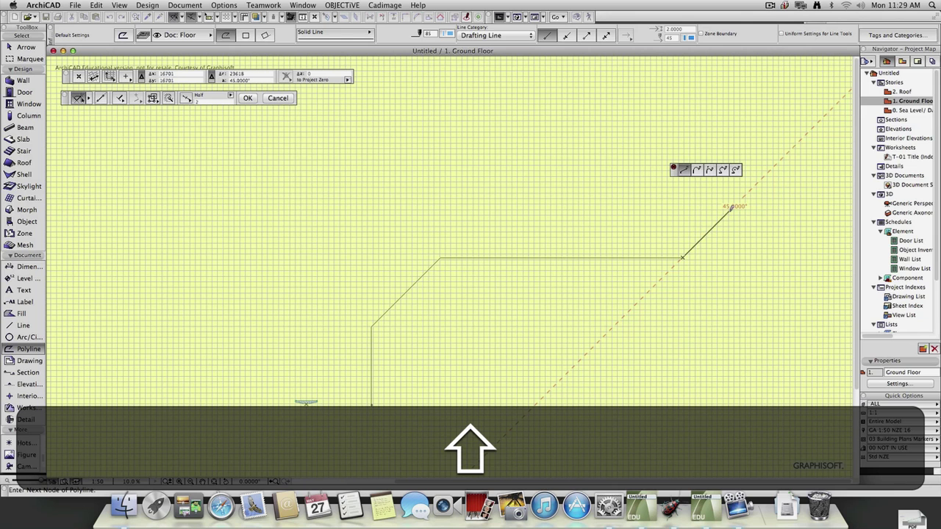
left_click(729, 212)
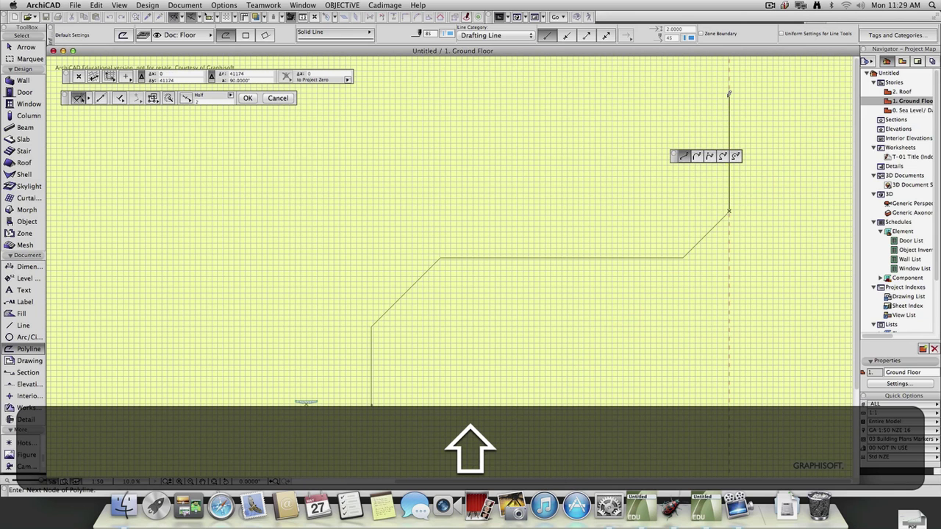
double_click(729, 97)
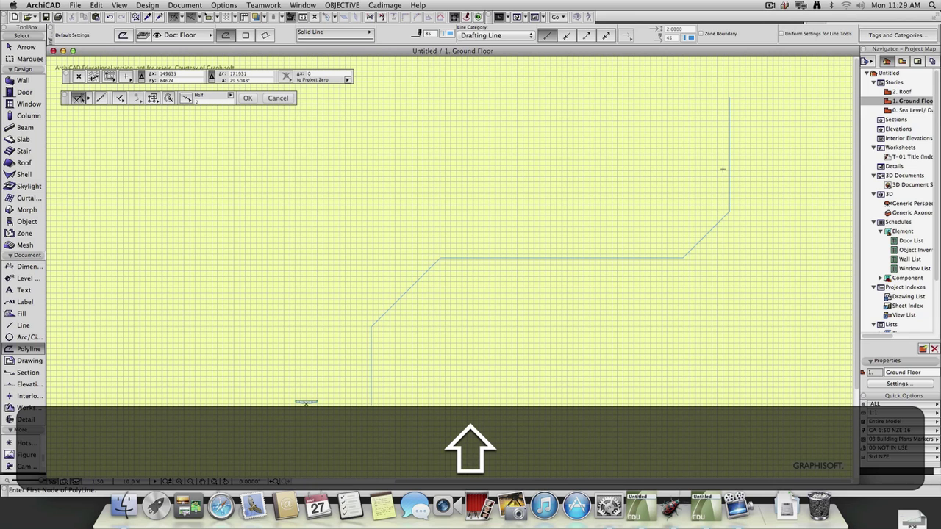
- Start a Cadimage extrusion with the drawn polyline selected, using the Cadimage General Extrusion object
key("shift+Escape")
left_click(727, 205, "shift")
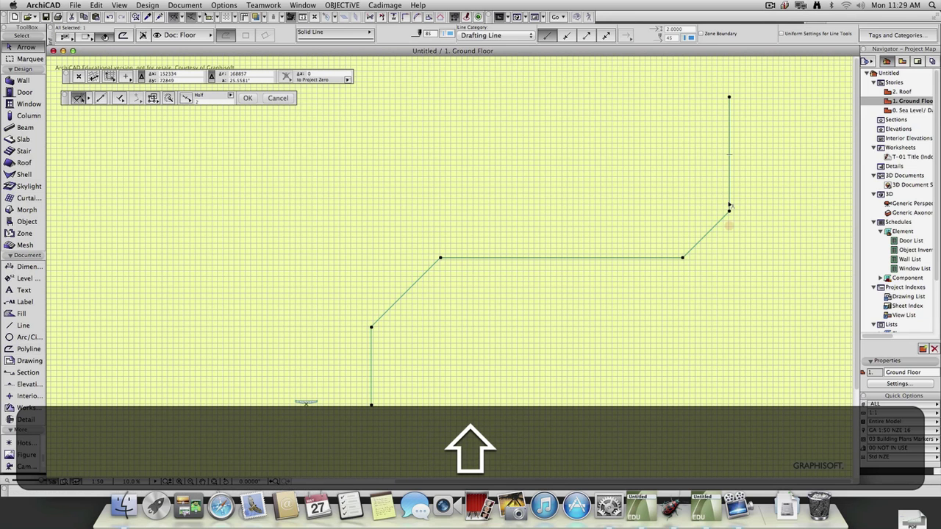
left_click(386, 5)
mouse_move(391, 48)
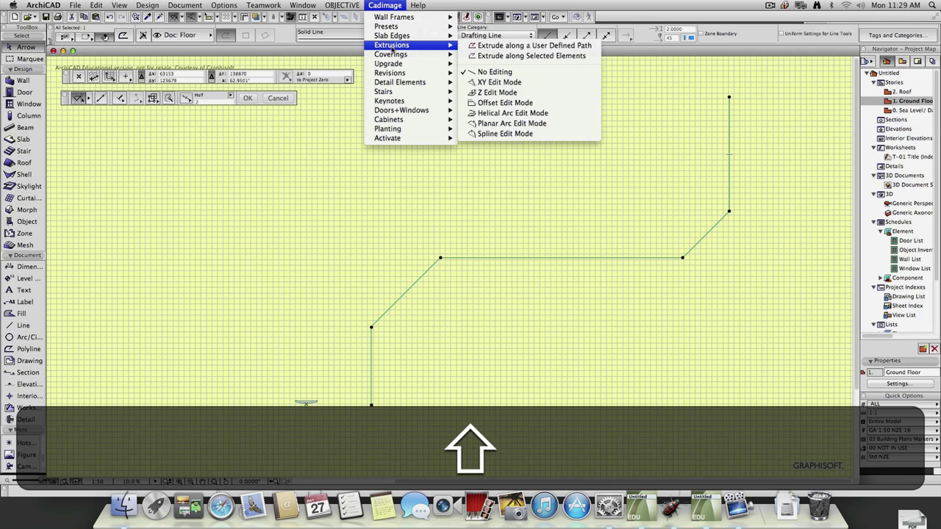
left_click(495, 47)
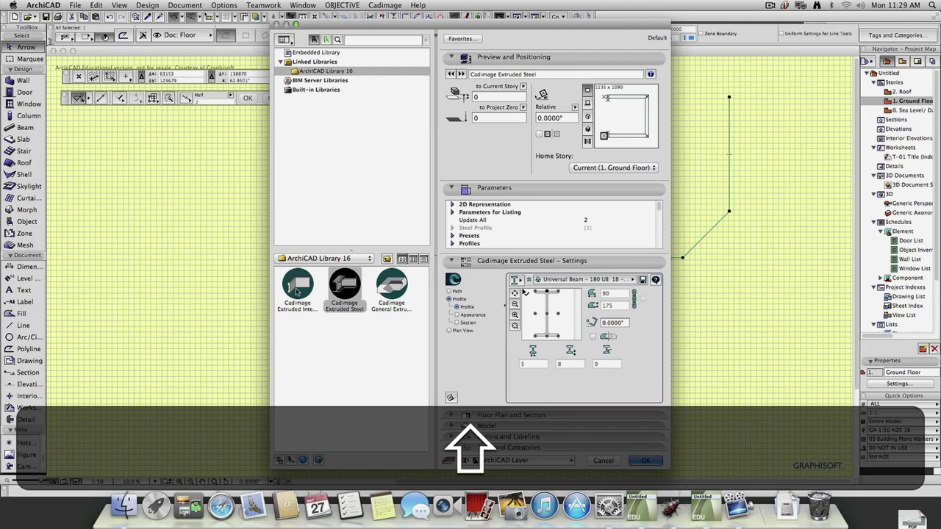
left_click(392, 290)
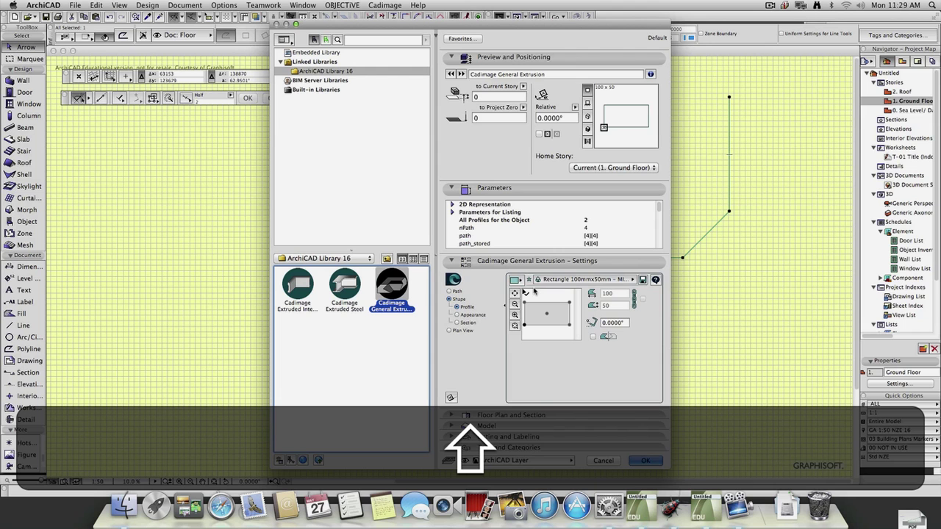
- Check the general extrusion's profile preset choices and its path and shape settings
left_click(582, 280)
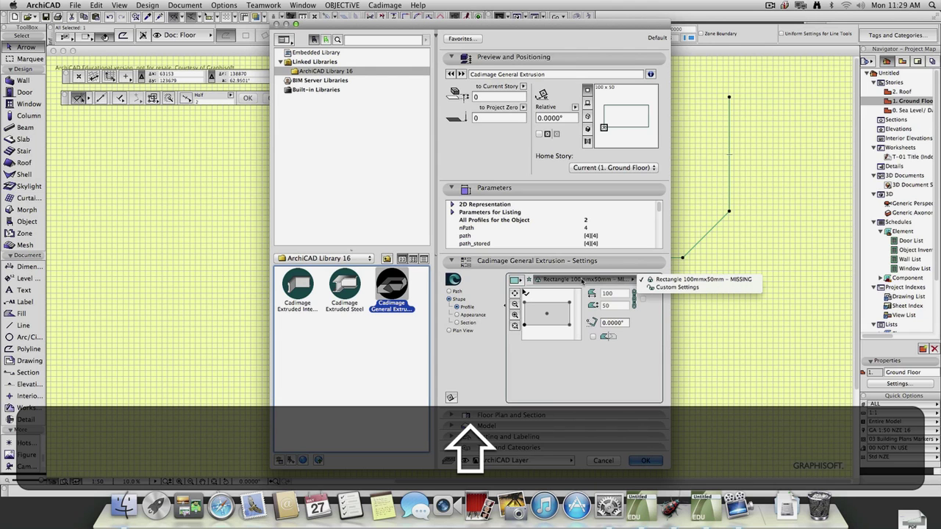
left_click(544, 296)
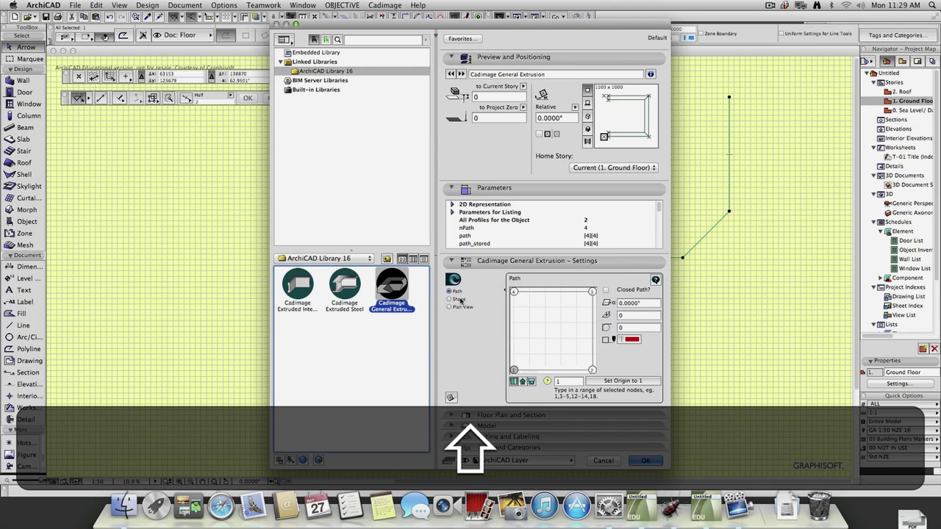
left_click(458, 299)
left_click(475, 315)
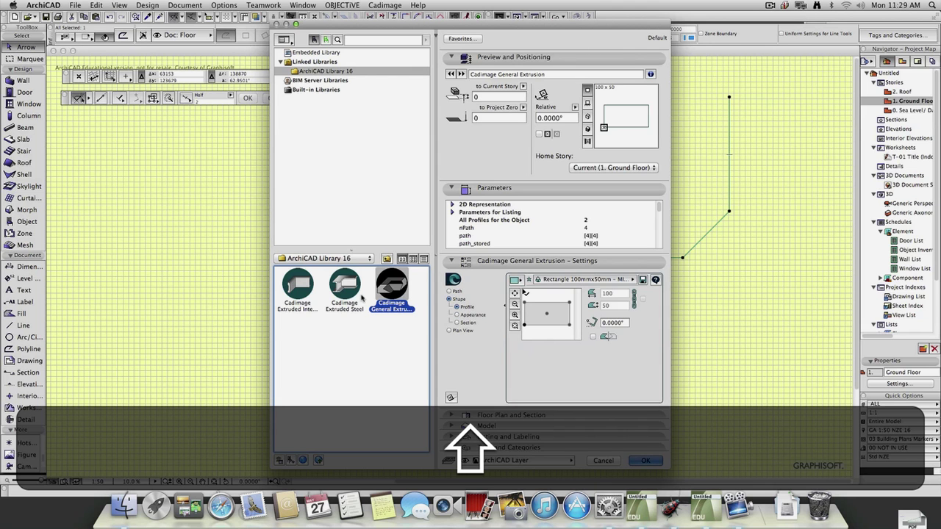
- Examine the Cadimage Extruded Interior Trim object with a Custom profile, including its section and path settings
left_click(297, 287)
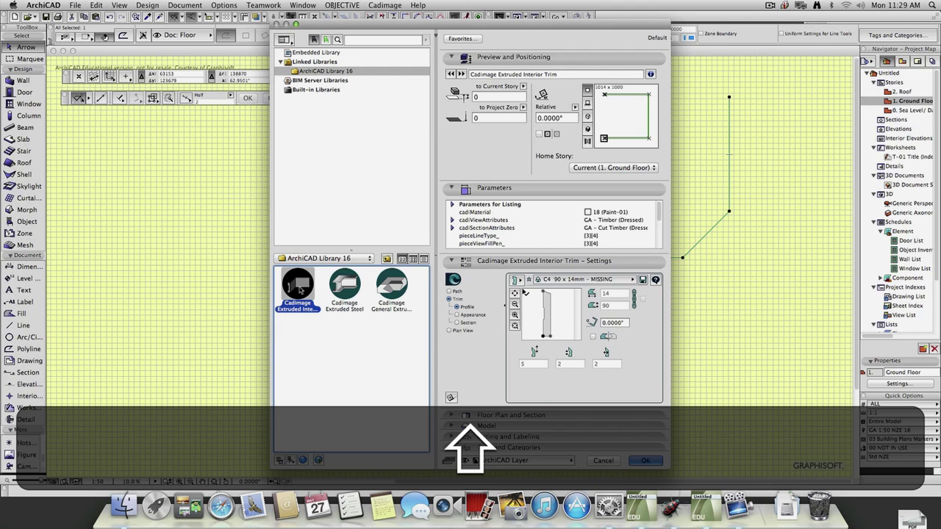
left_click(516, 281)
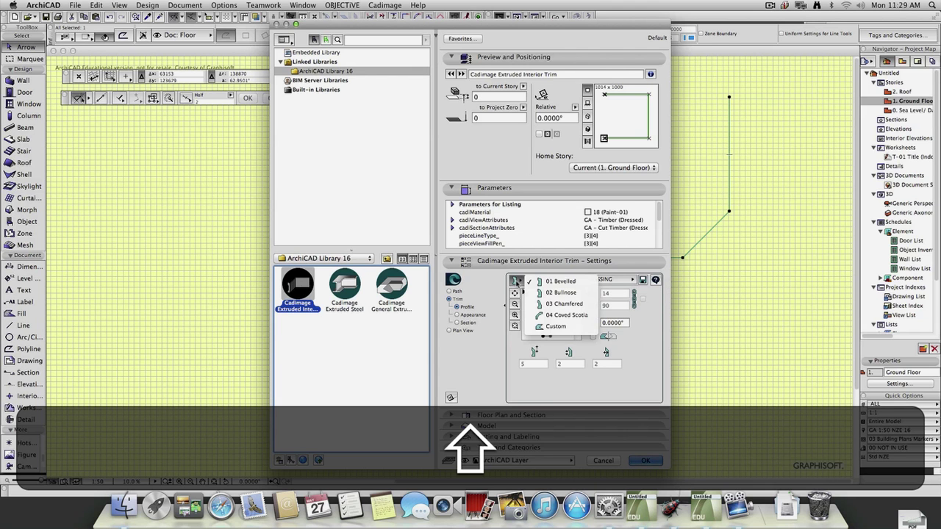
left_click(545, 326)
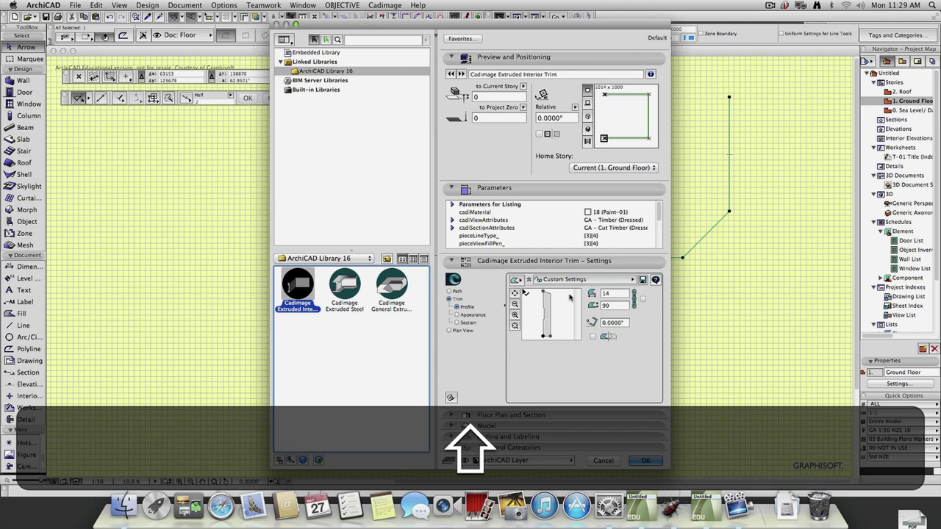
left_click(470, 315)
left_click(469, 324)
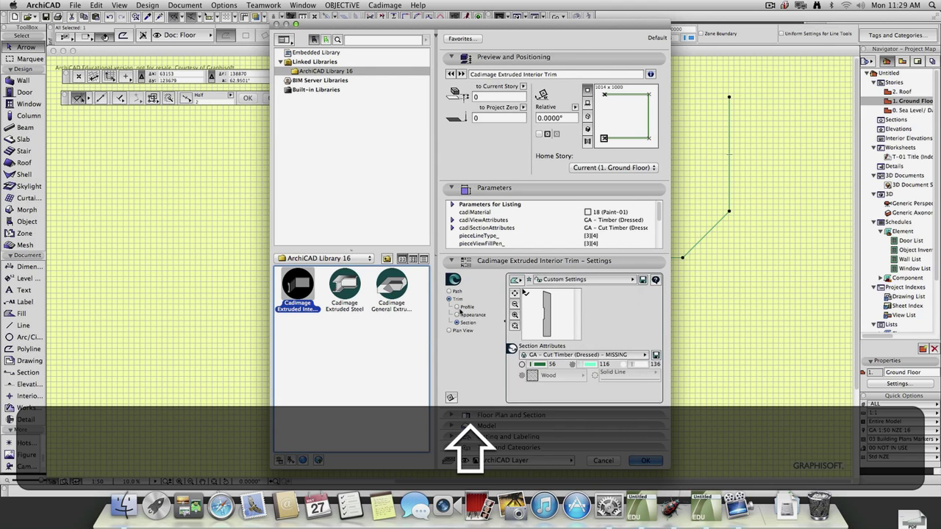
left_click(453, 291)
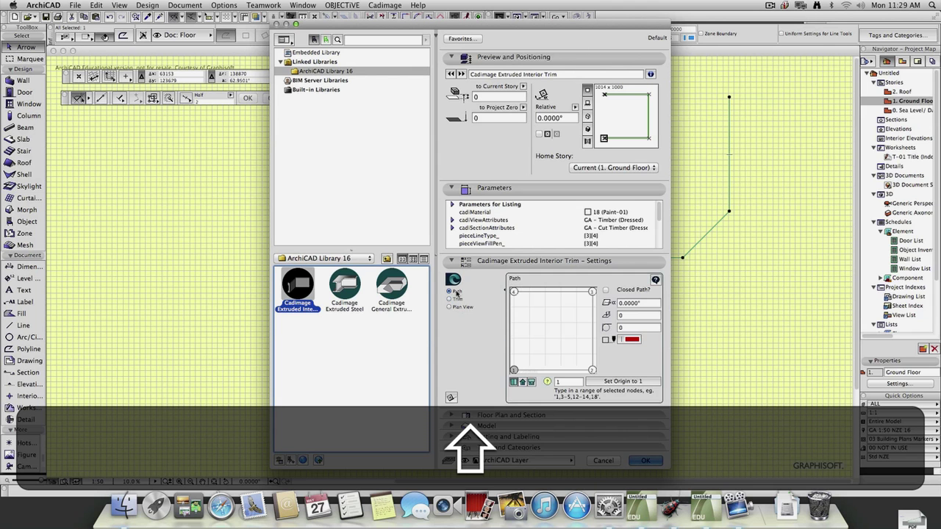
- Examine the profile shape choices of the Cadimage Extruded Steel object, including its Custom option
left_click(352, 290)
left_click(519, 284)
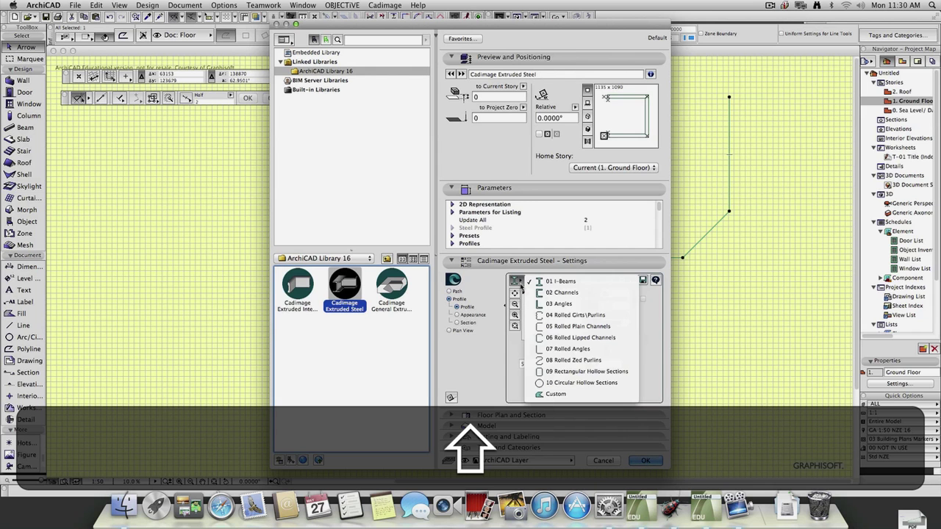
left_click(553, 395)
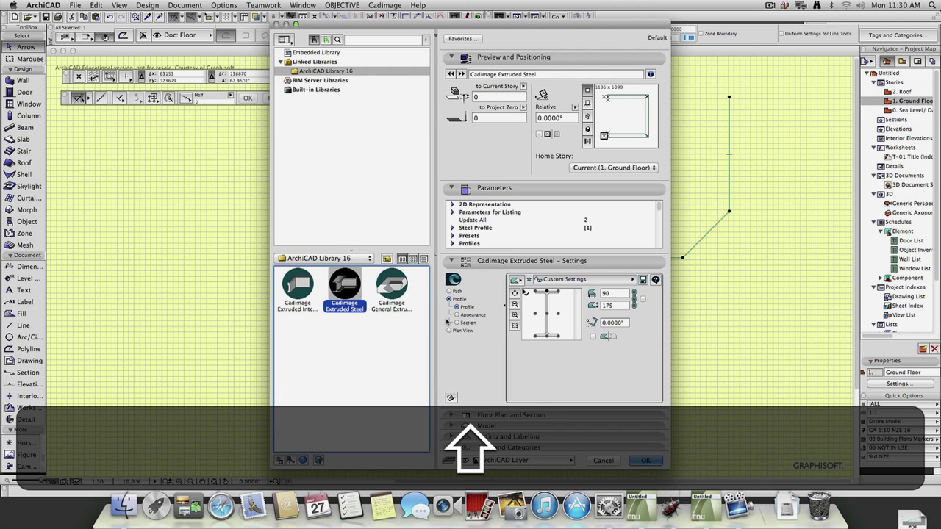
- Give the Cadimage General Extrusion the custom profile New Profile 1, review its section, plan view and path settings, and accept them
left_click(392, 287)
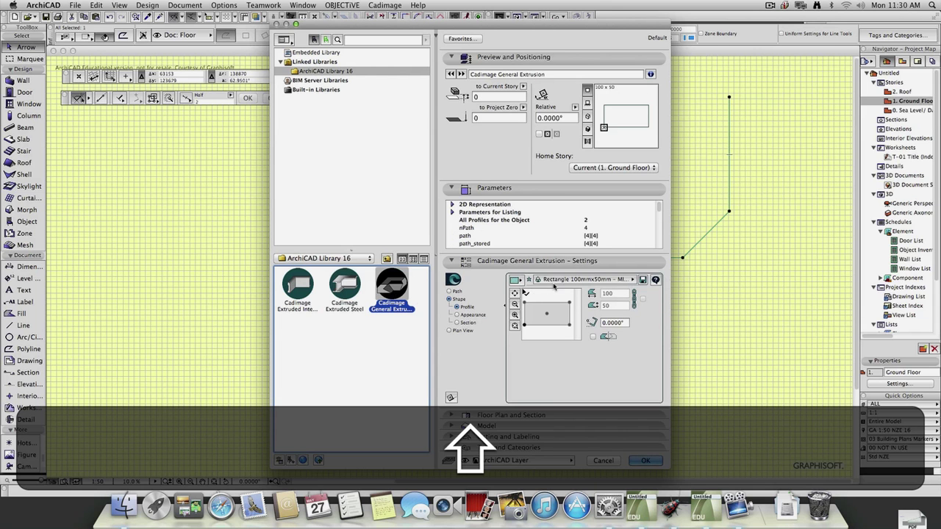
left_click(516, 281)
left_click(565, 315)
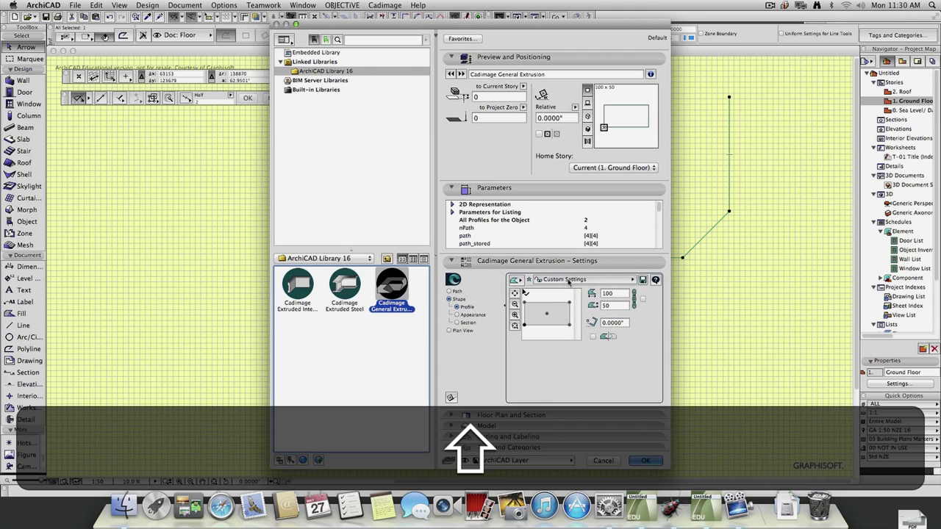
left_click(632, 280)
left_click(691, 287)
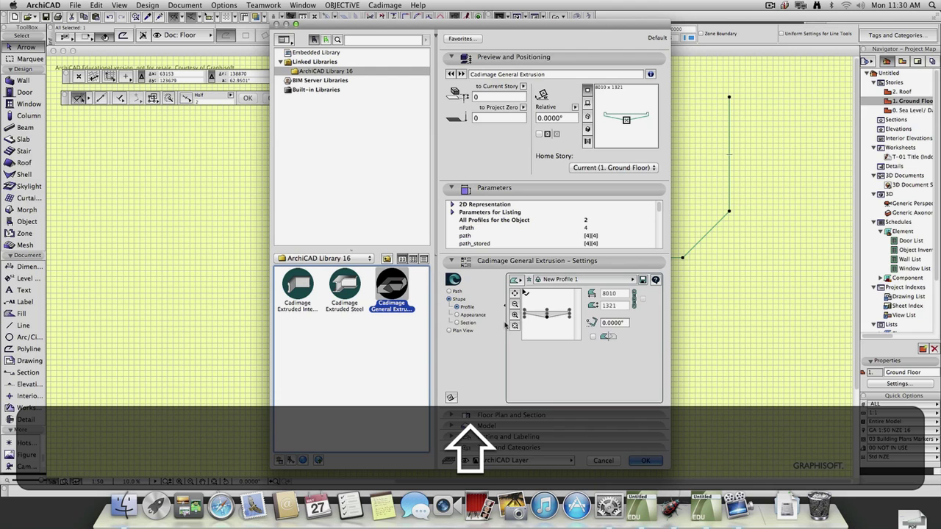
left_click(458, 323)
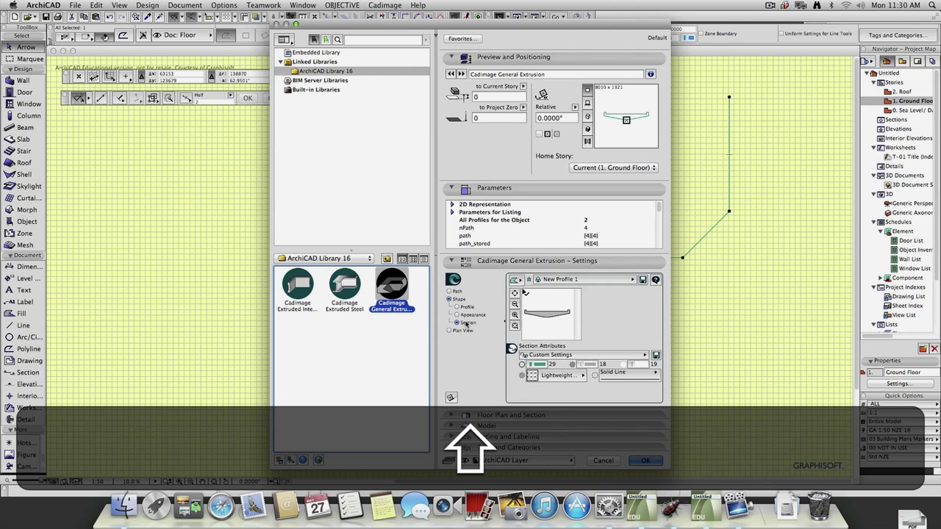
left_click(463, 332)
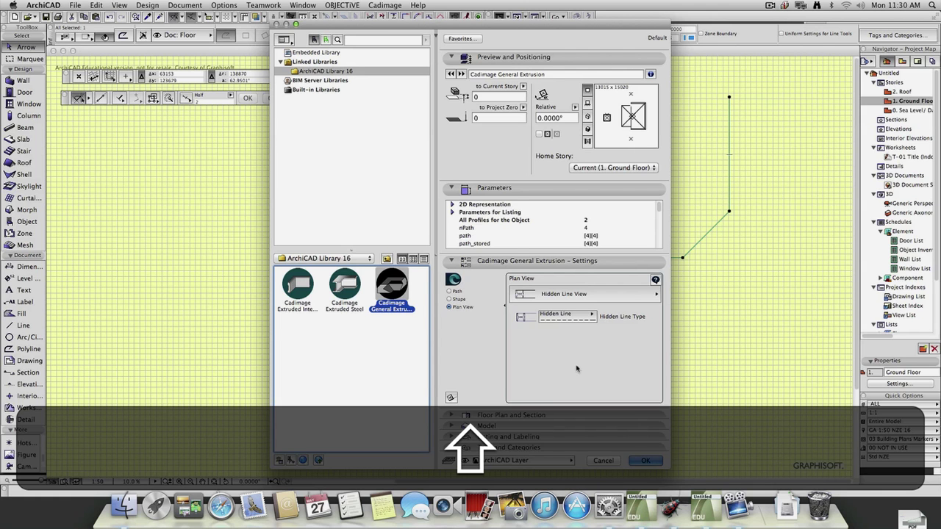
left_click(456, 291)
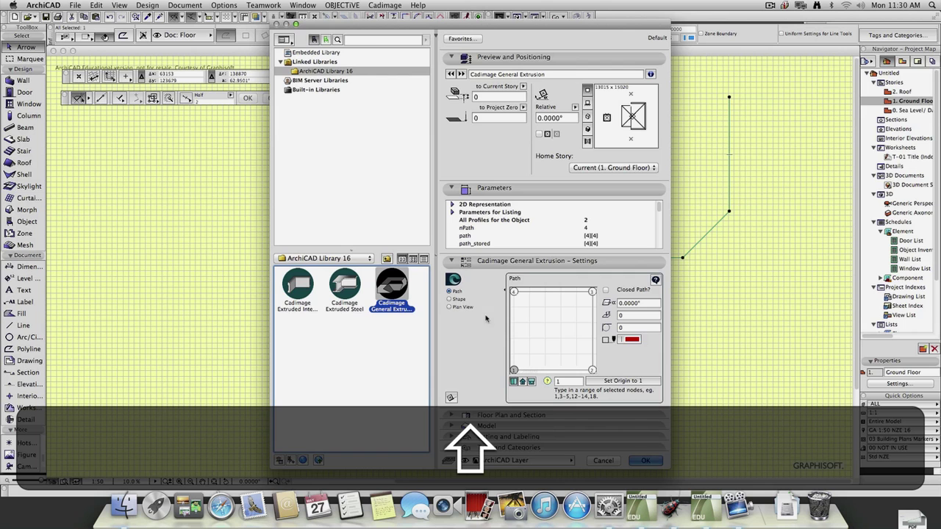
left_click(647, 461)
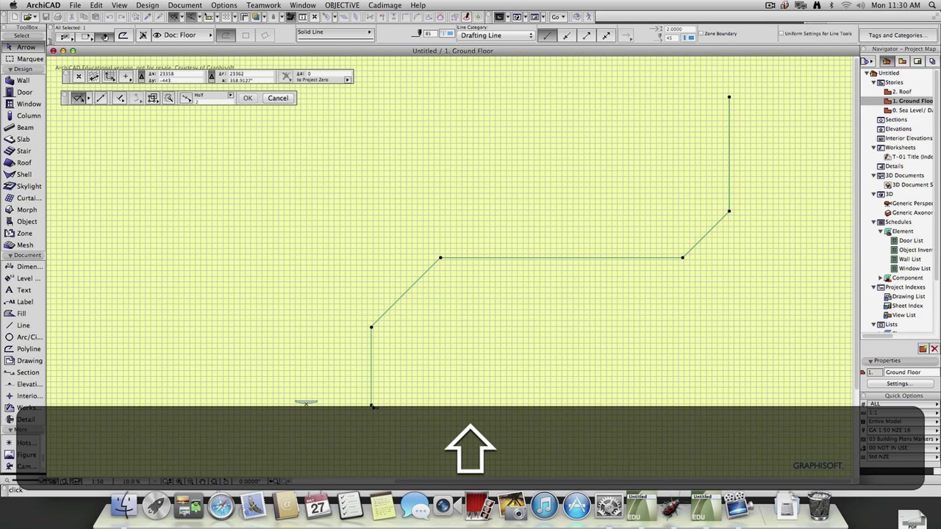
left_click(391, 376)
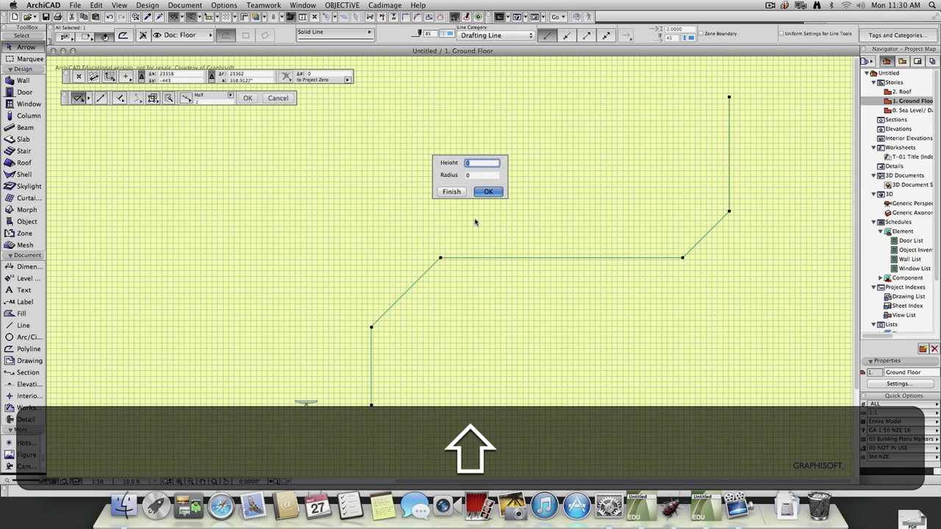
left_click(452, 192)
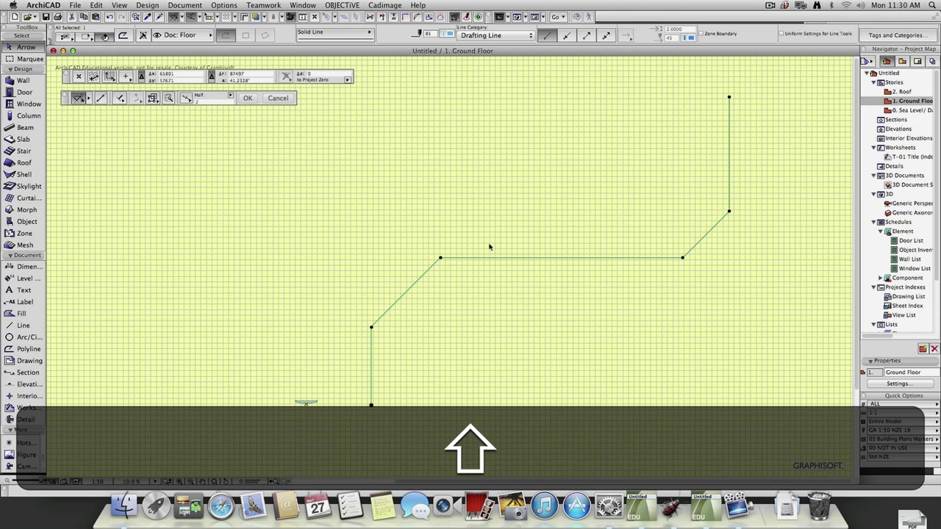
left_click(467, 259)
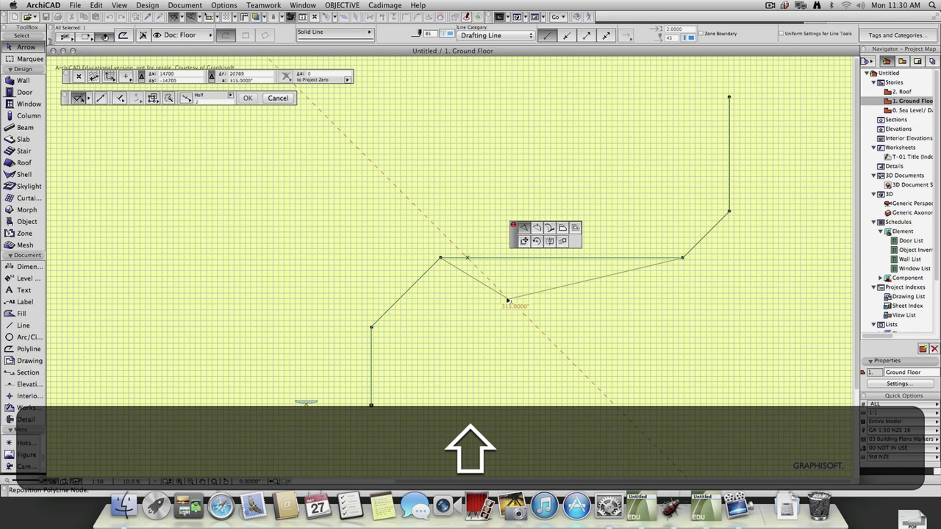
key("Escape")
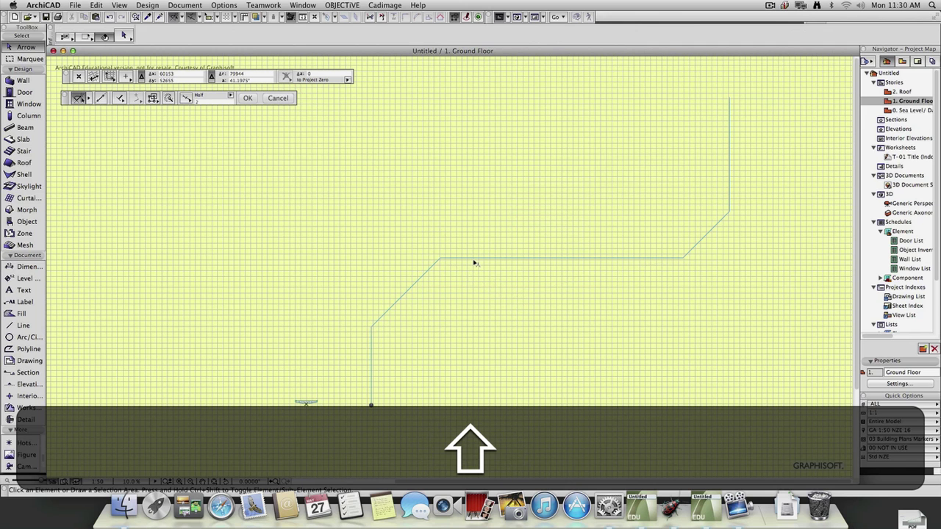
- Trace the polyline path as separate grouped lines with the Line tool's Magic Wand and delete the original polyline
left_click(23, 325)
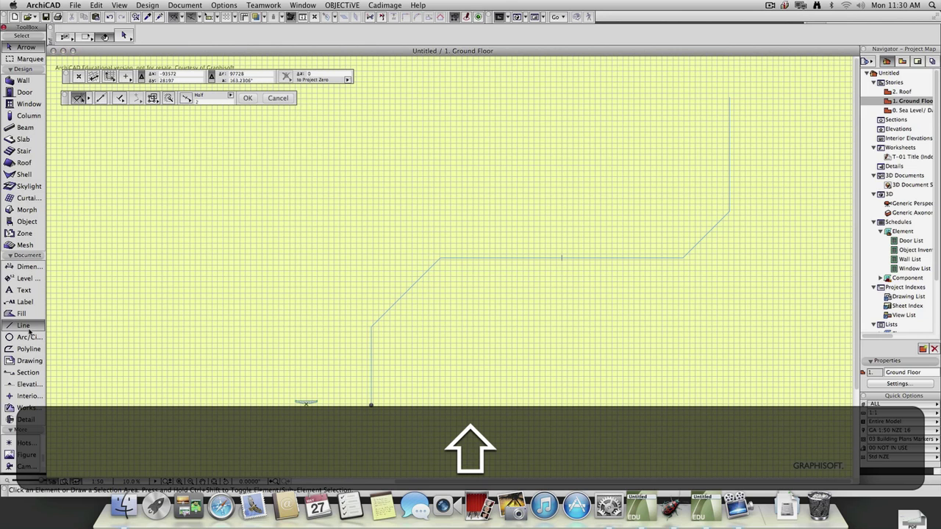
key("space")
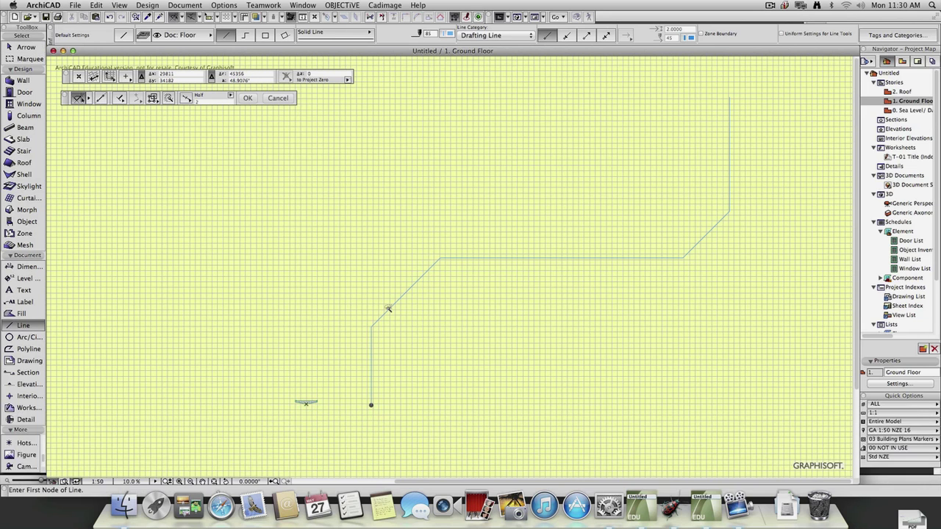
key("shift+Tab")
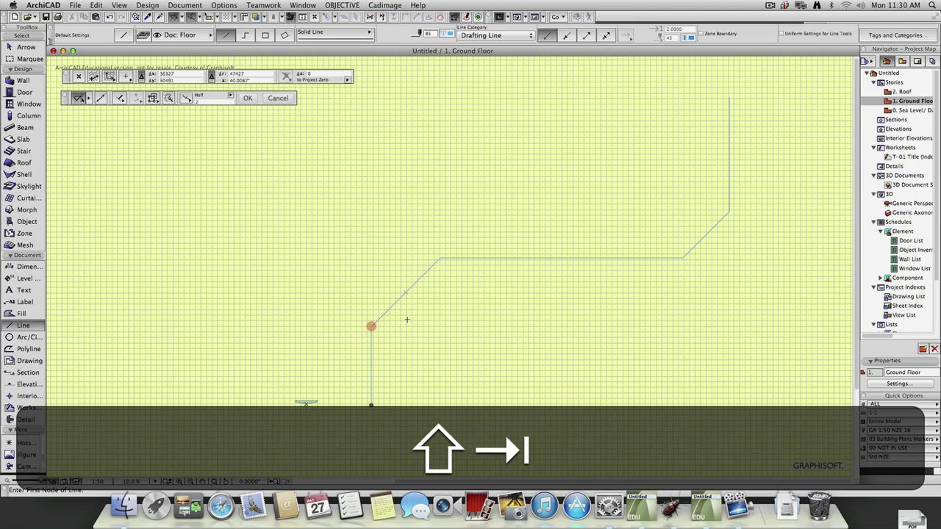
key("shift+Escape")
key("shift+Tab")
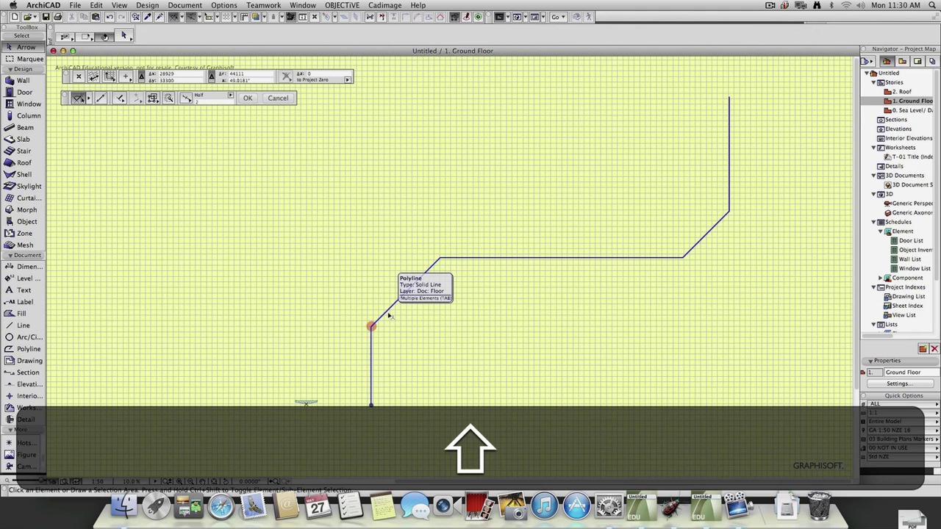
left_click(388, 316)
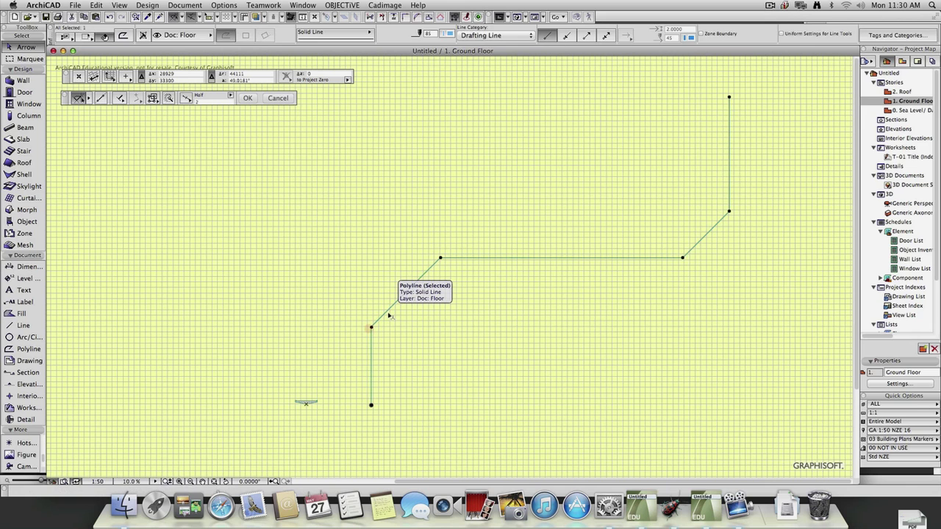
key("BackSpace")
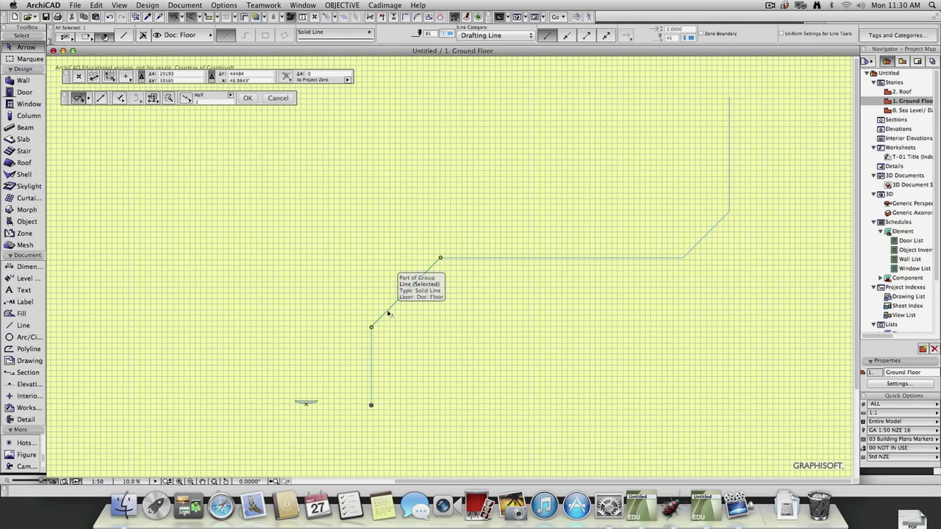
- Start a Cadimage extrusion along a user-defined path, keeping the General Extrusion object with New Profile 1
left_click(156, 100)
left_click(342, 5)
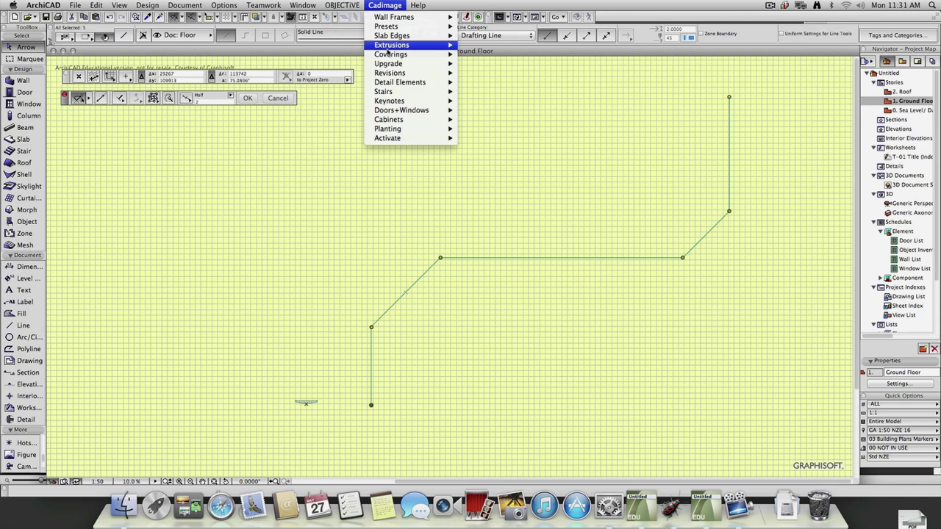
mouse_move(401, 45)
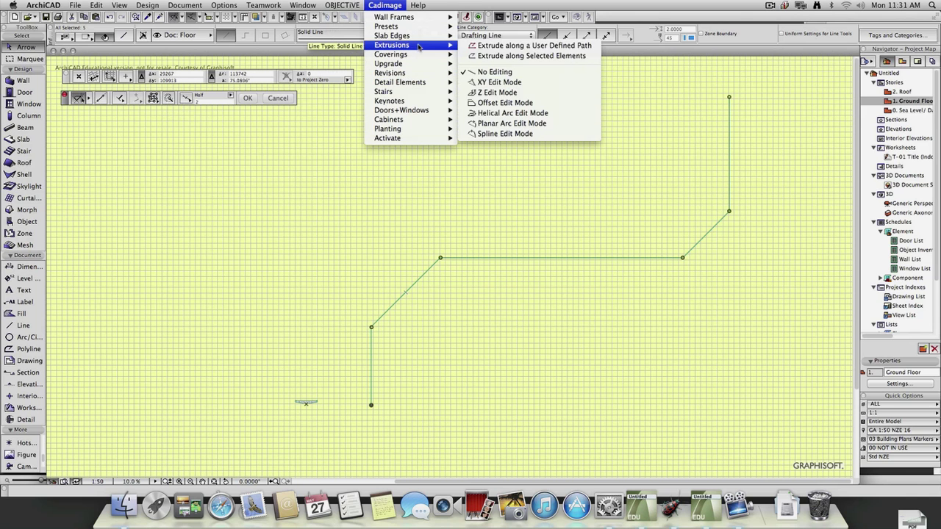
left_click(491, 48)
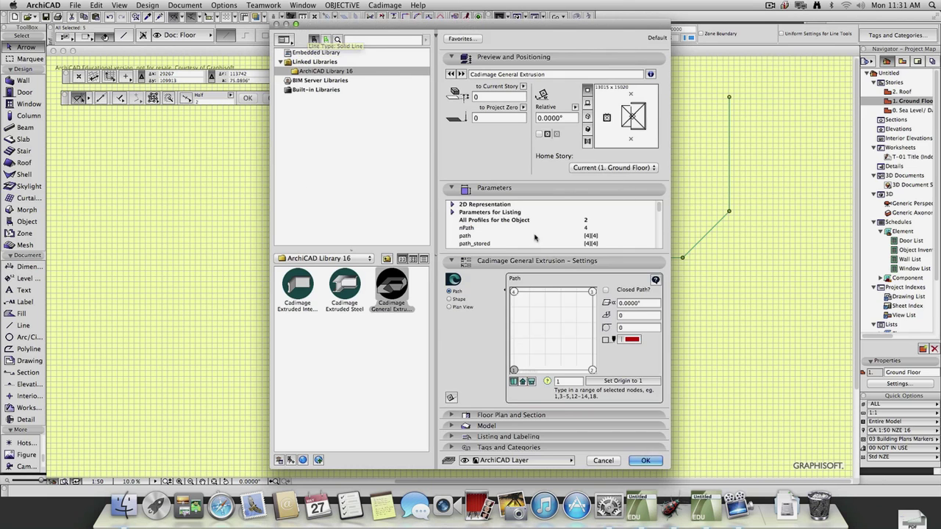
left_click(458, 300)
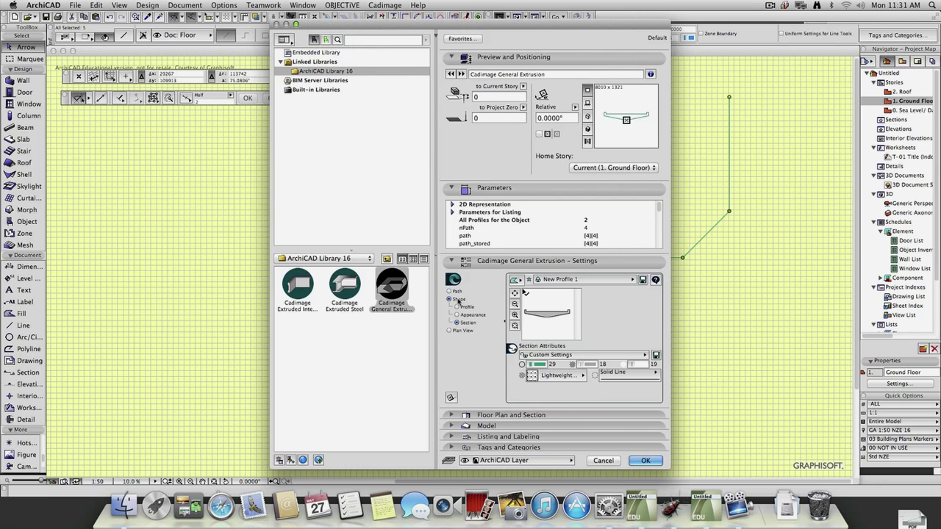
left_click(645, 461)
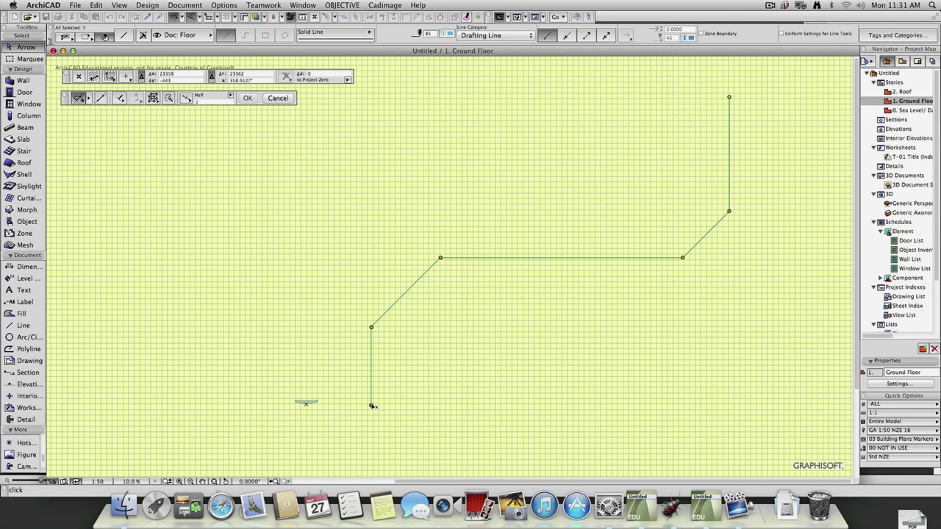
- Place the extrusion path's first three nodes on the line endpoints with heights 0, 0 and 5000
left_click(371, 406)
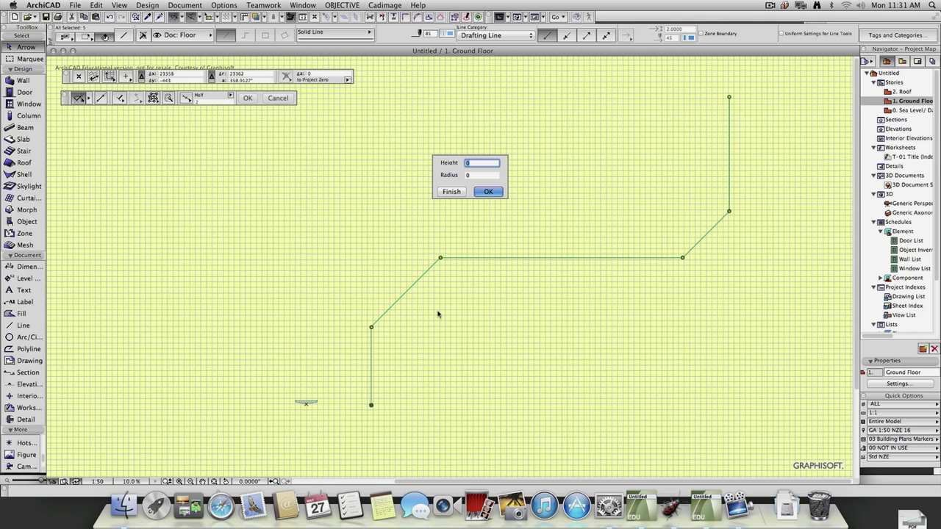
left_click(488, 191)
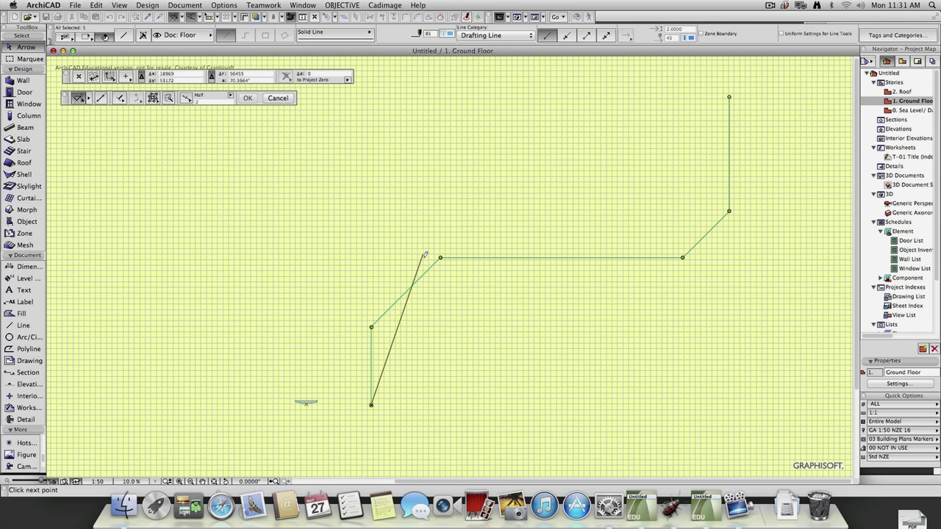
left_click(378, 320)
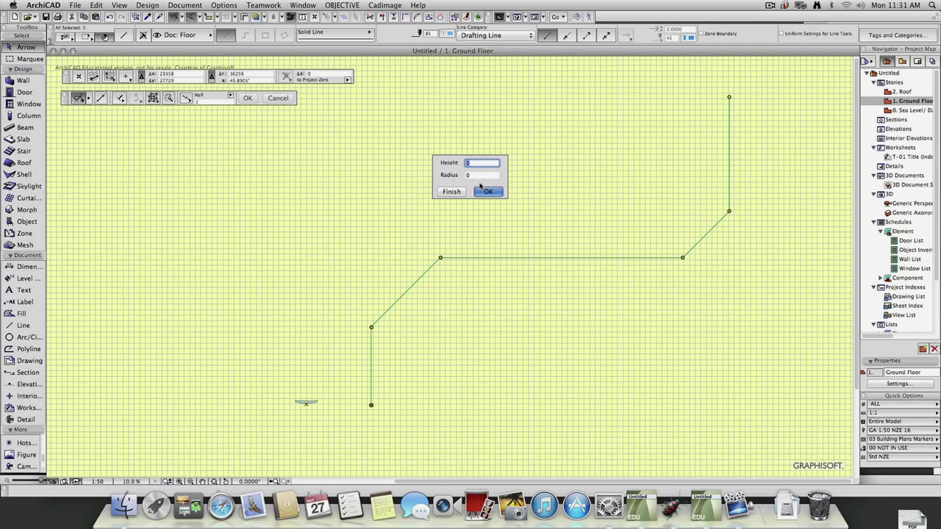
left_click(488, 191)
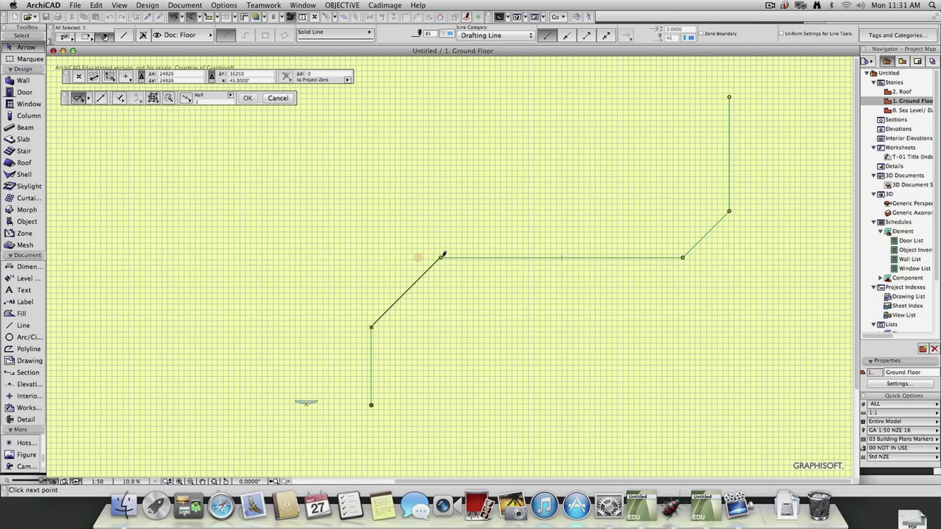
left_click(441, 258)
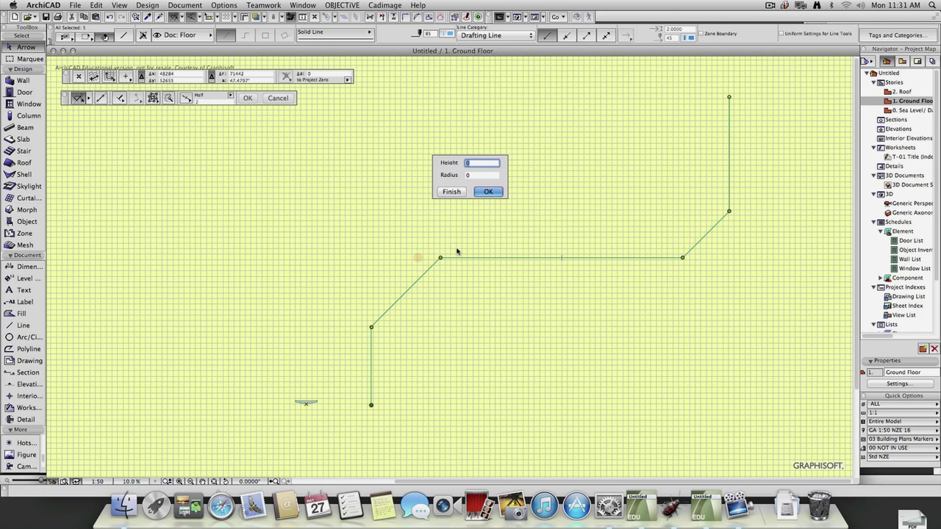
type("5000")
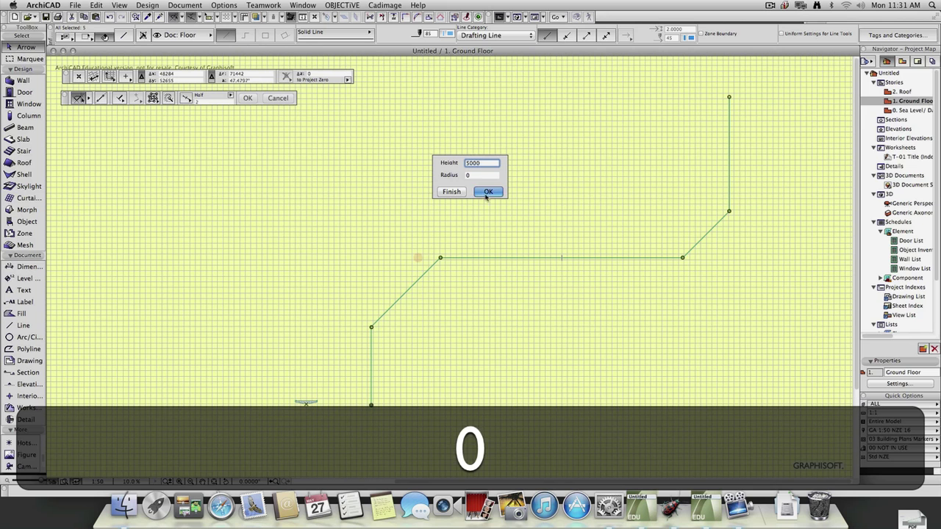
left_click(488, 192)
- Continue the path along the remaining nodes with heights 5000, 2500 and 0, and finish it at height 0 beyond the last line's end
left_click(683, 258)
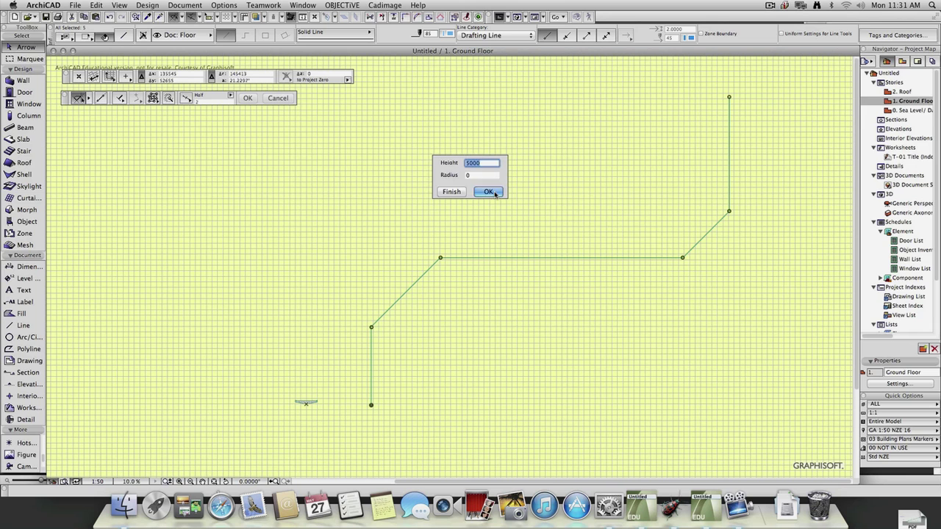
left_click(494, 193)
left_click(729, 212)
type("2500")
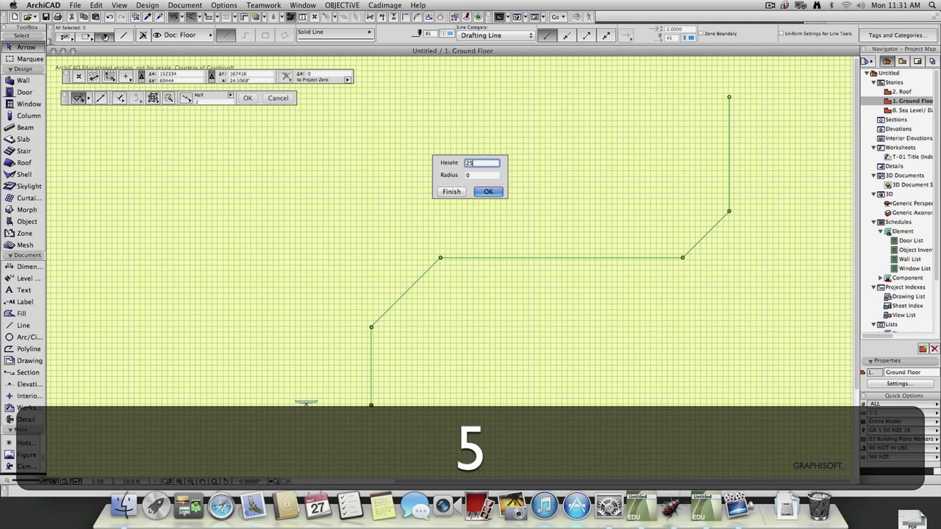
left_click(490, 192)
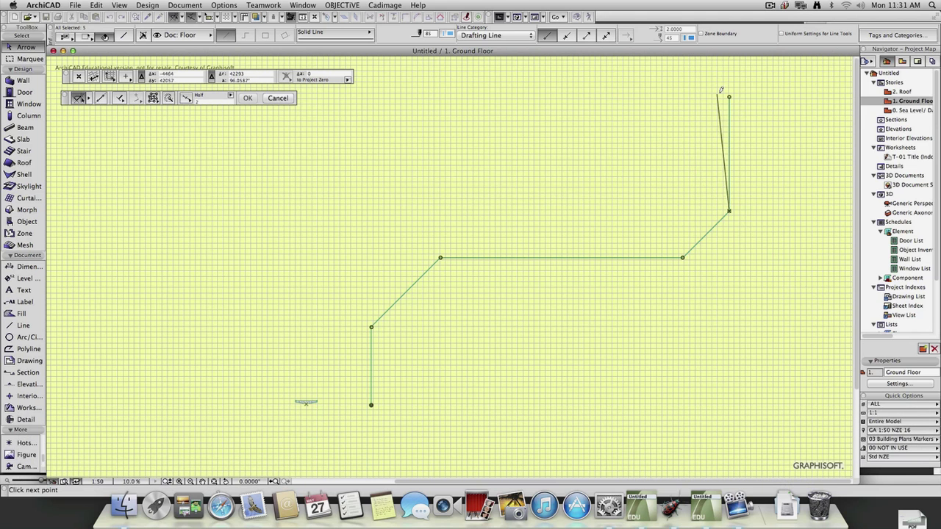
left_click(729, 97)
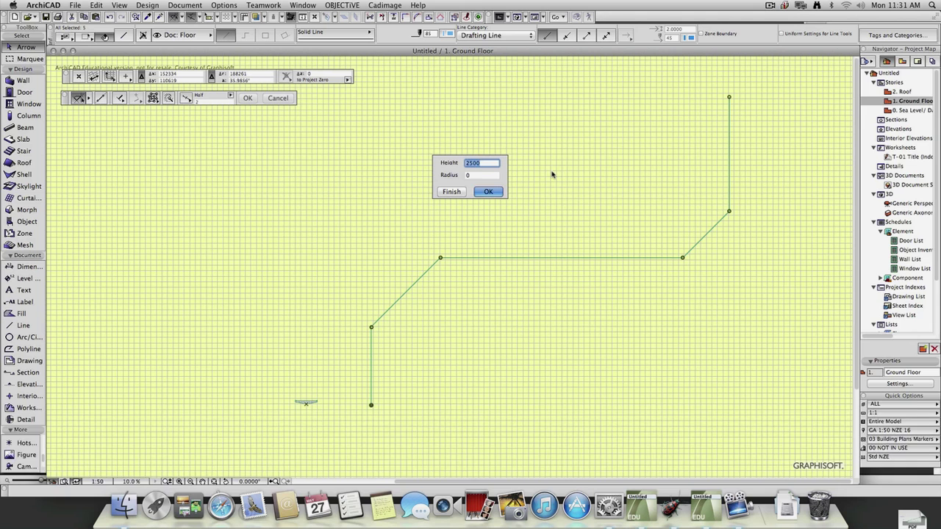
left_click(488, 191)
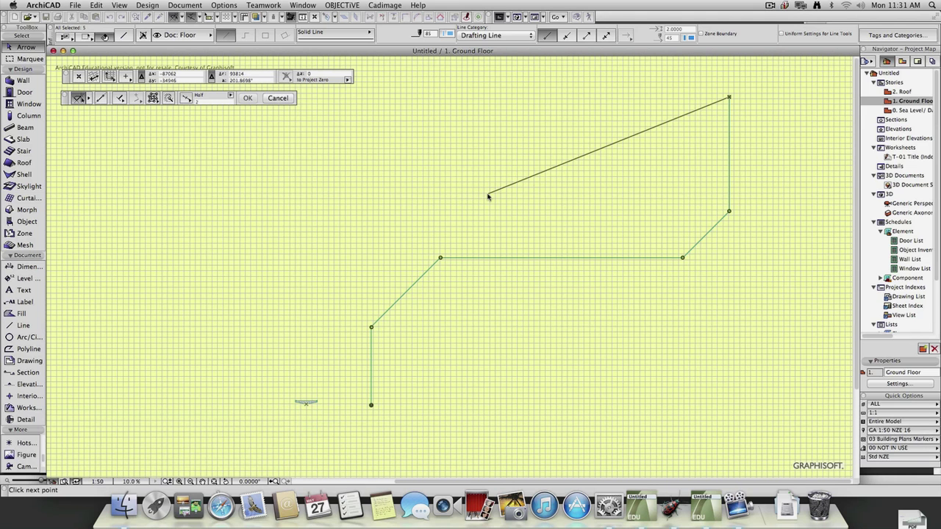
left_click(729, 66)
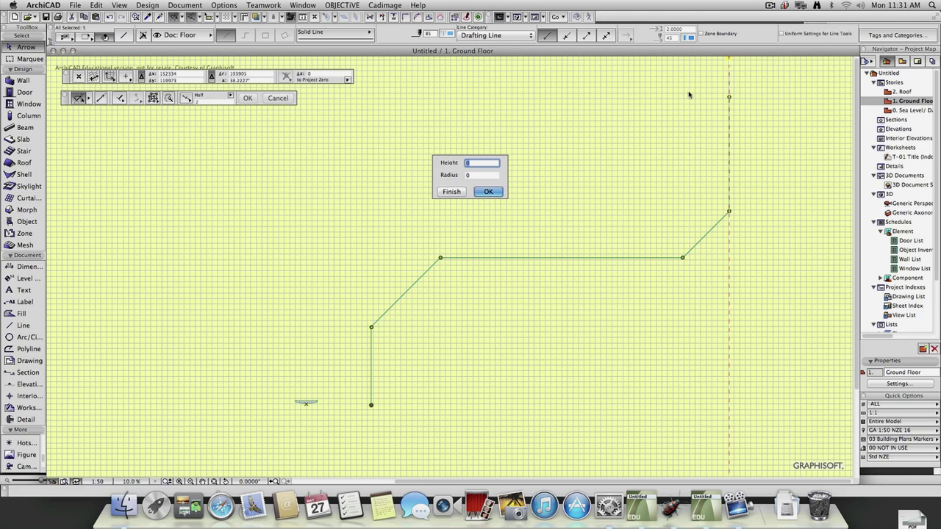
left_click(456, 193)
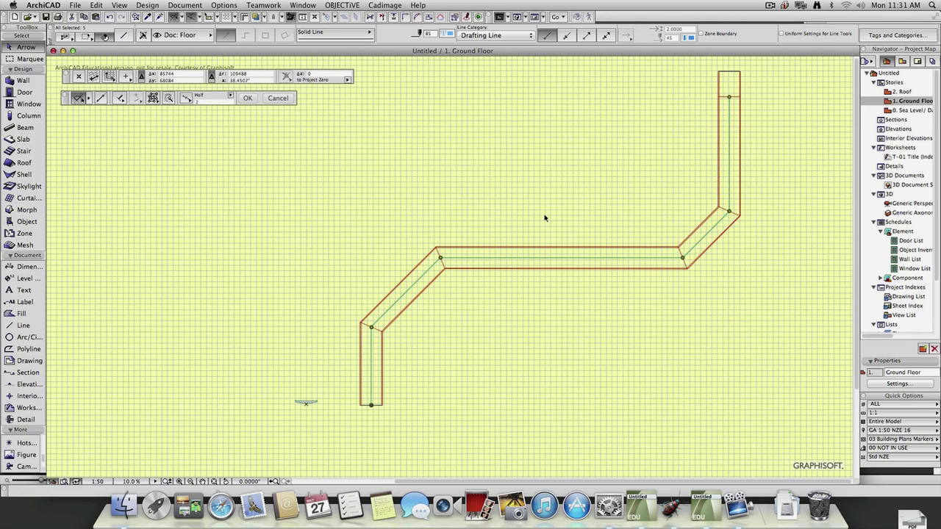
- Display the extrusion in the 3D perspective, continue past the script warnings and orbit to examine its changing heights
key("F3")
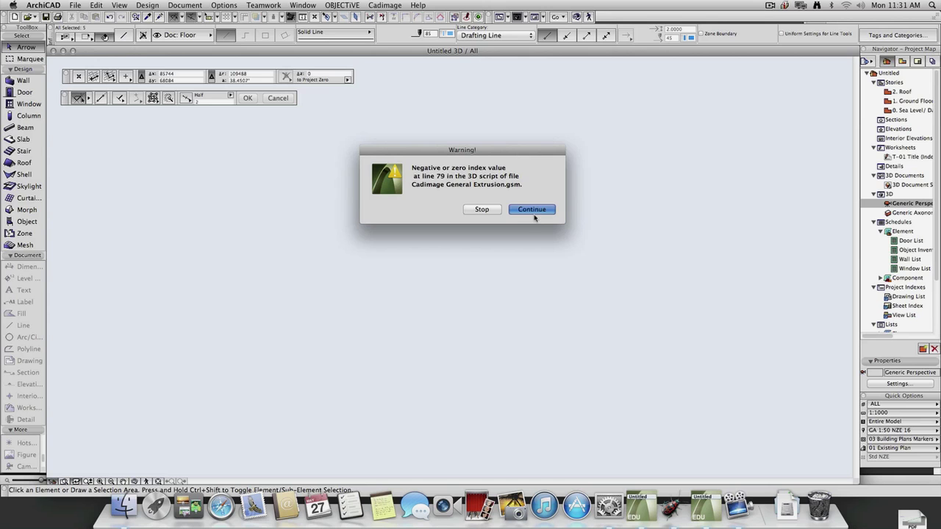
left_click(532, 211)
left_click(534, 211)
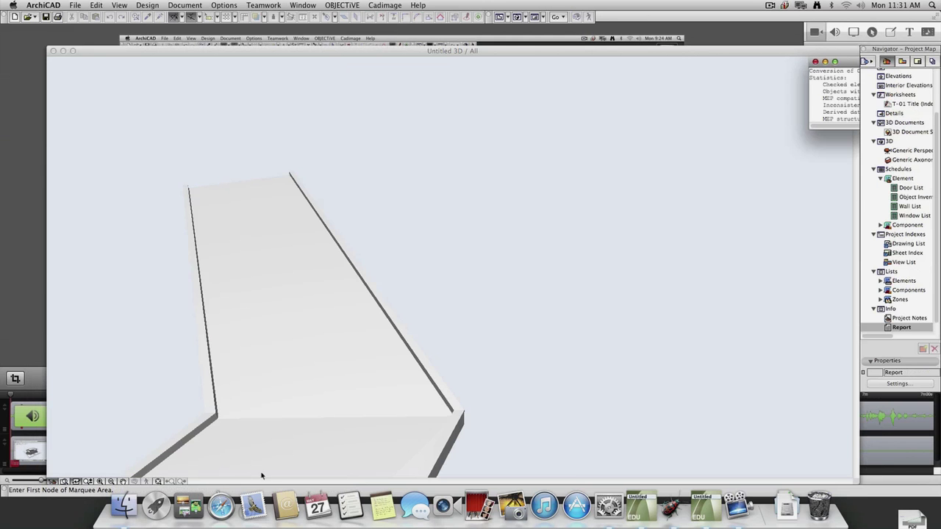
left_click(158, 482)
scroll(435, 346, "up", 5)
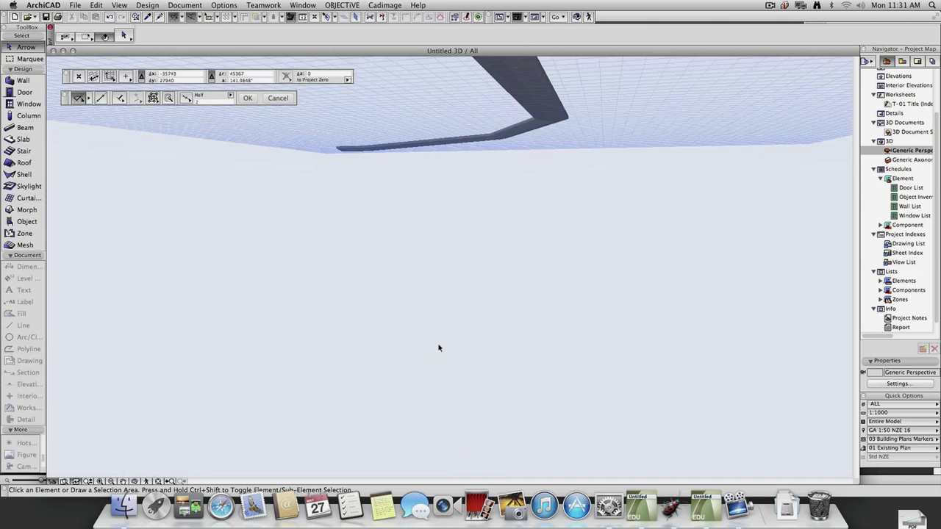
scroll(439, 346, "down", 5)
middle_click_drag(447, 341, 418, 366, "shift")
scroll(418, 363, "up", 3)
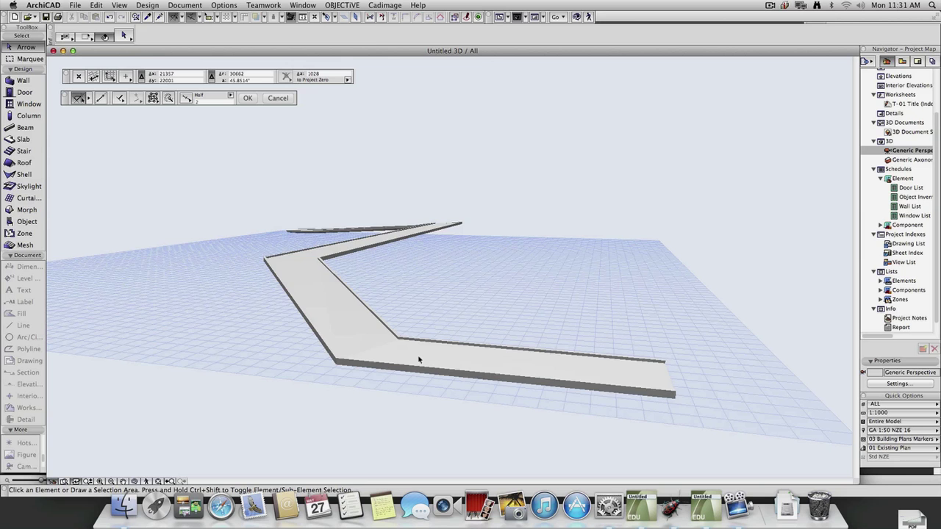
- Select the extrusion and switch it to Z Edit Mode, continuing past the script warnings
left_click(480, 365)
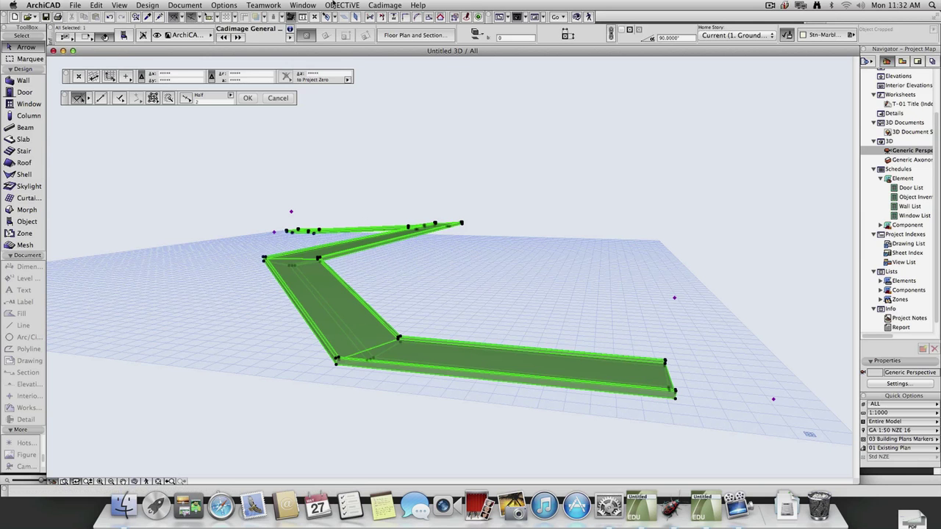
left_click(384, 5)
mouse_move(361, 6)
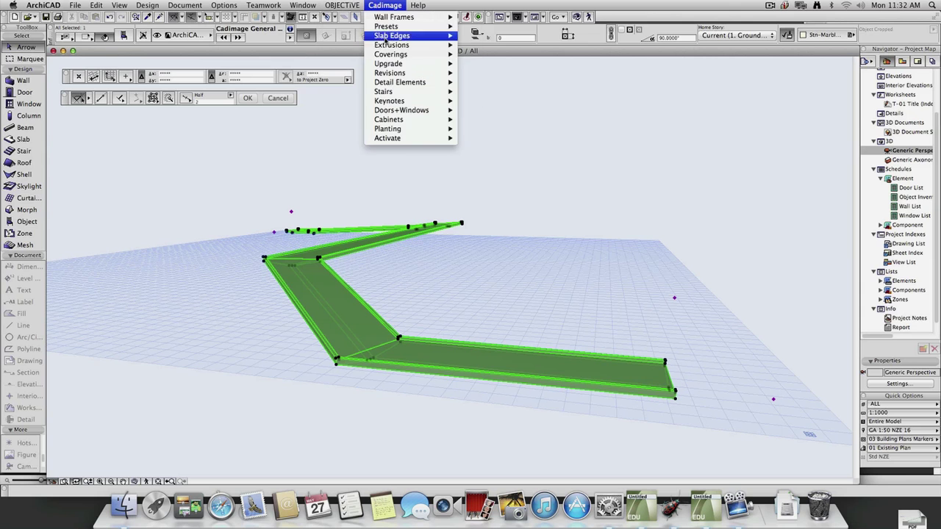
left_click(382, 6)
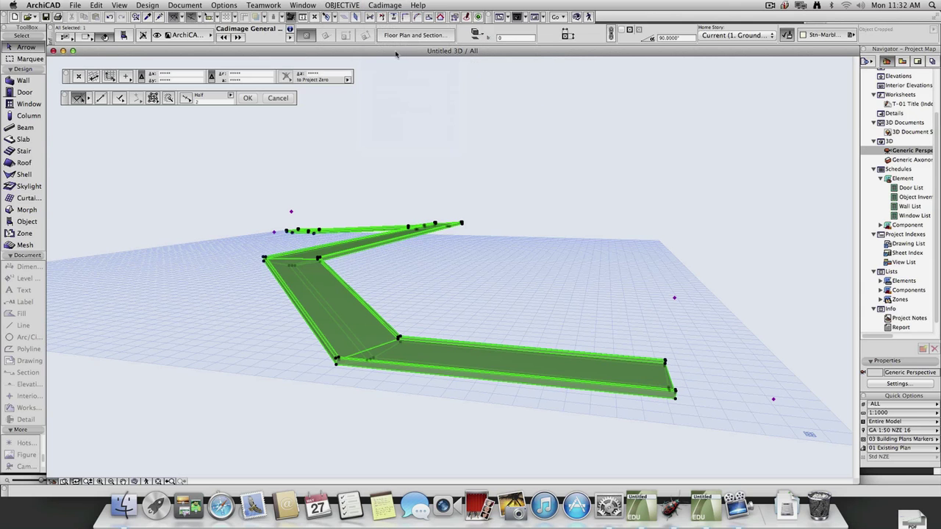
left_click(382, 6)
mouse_move(394, 46)
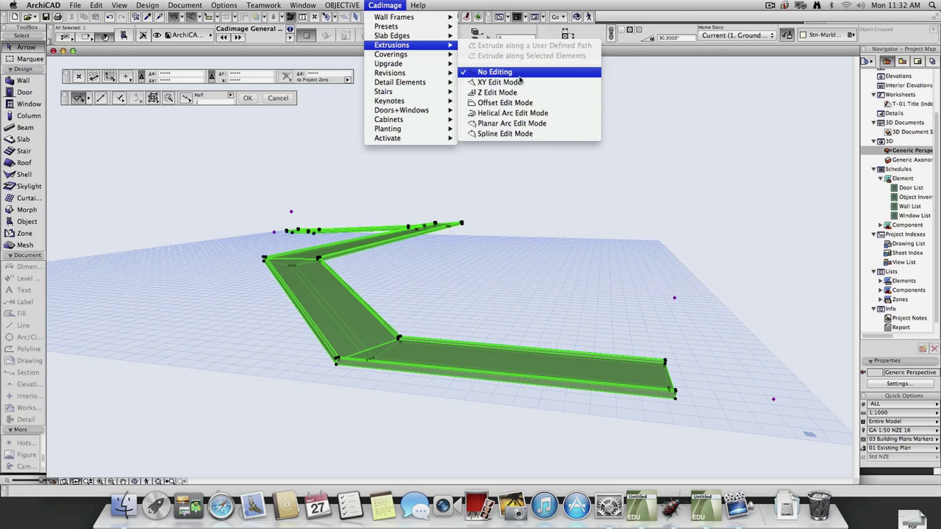
left_click(526, 94)
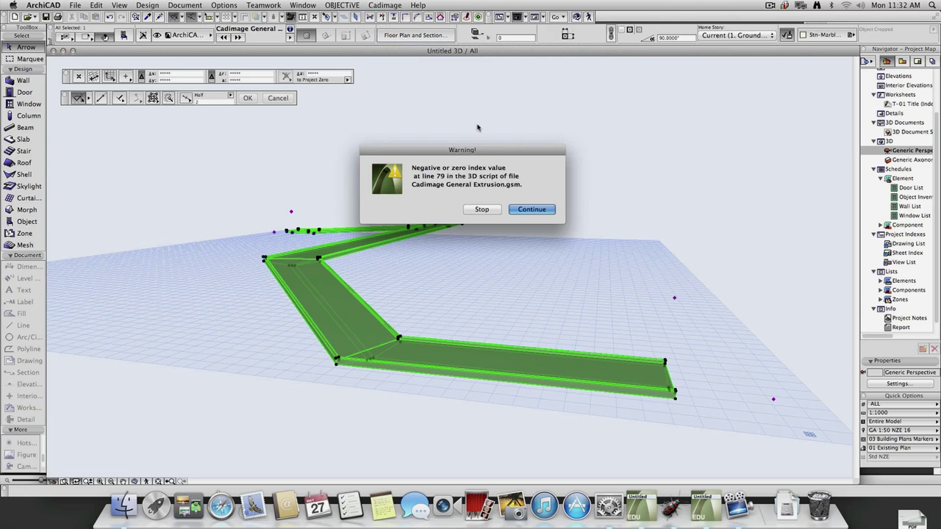
left_click(532, 209)
left_click(531, 207)
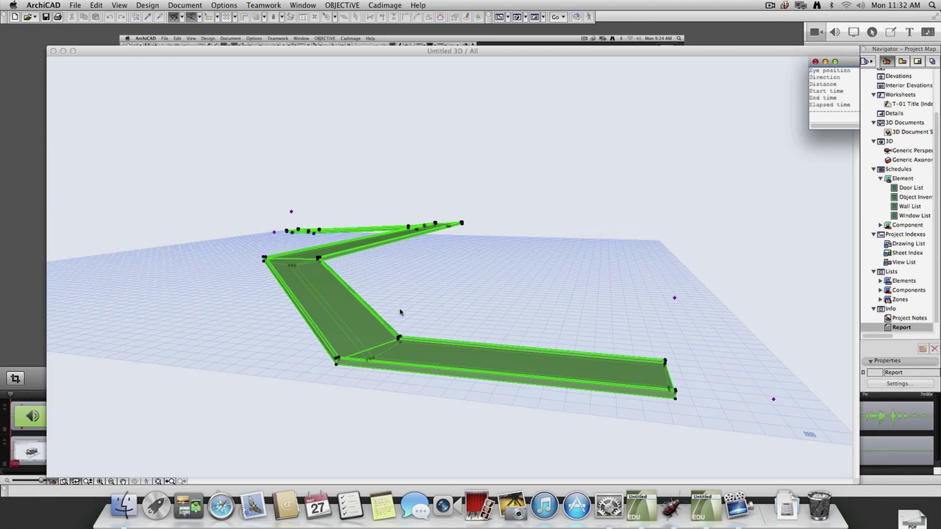
- Raise the extrusion's node at the first bend vertically above the ground plane, and readjust its height
left_click(371, 361)
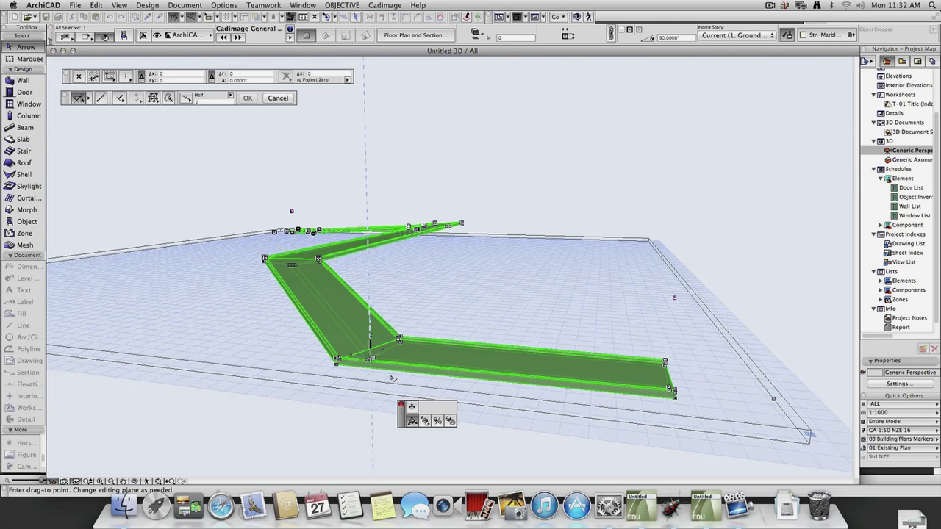
left_click(411, 406)
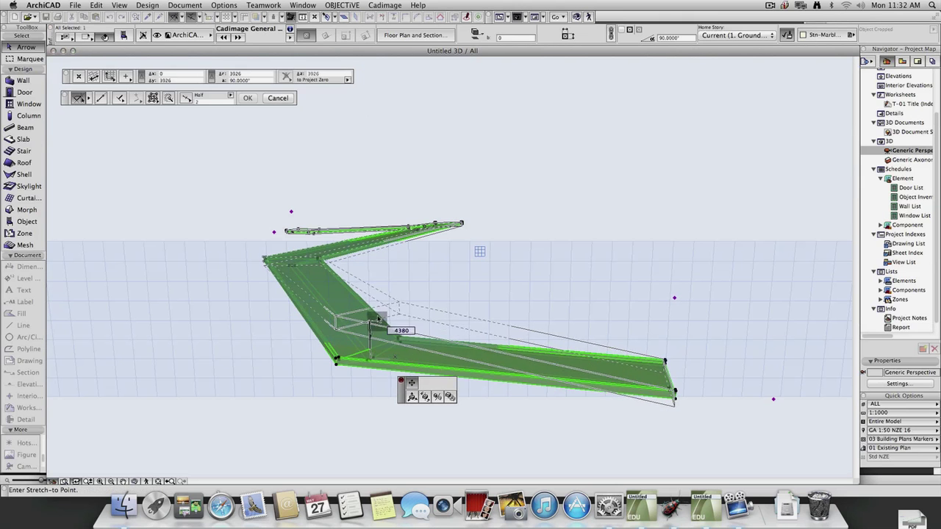
left_click(380, 316)
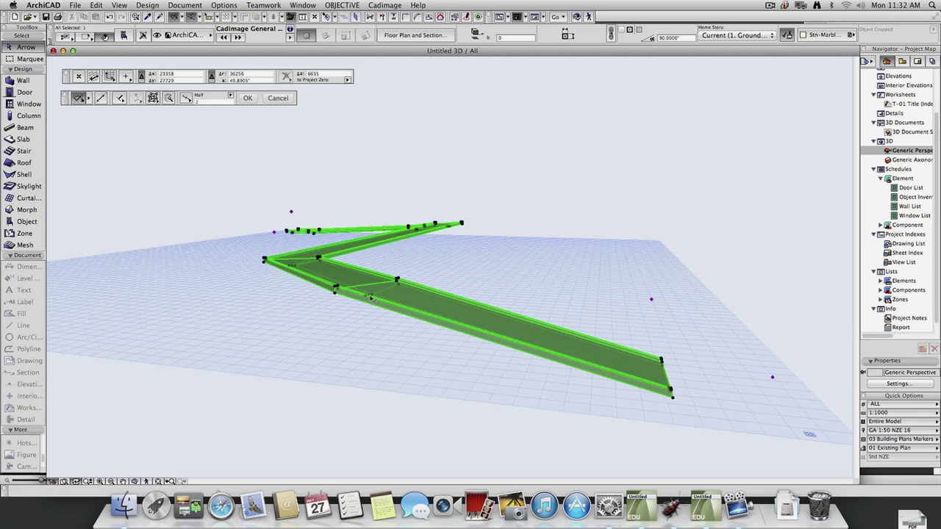
left_click(371, 297)
left_click(367, 315)
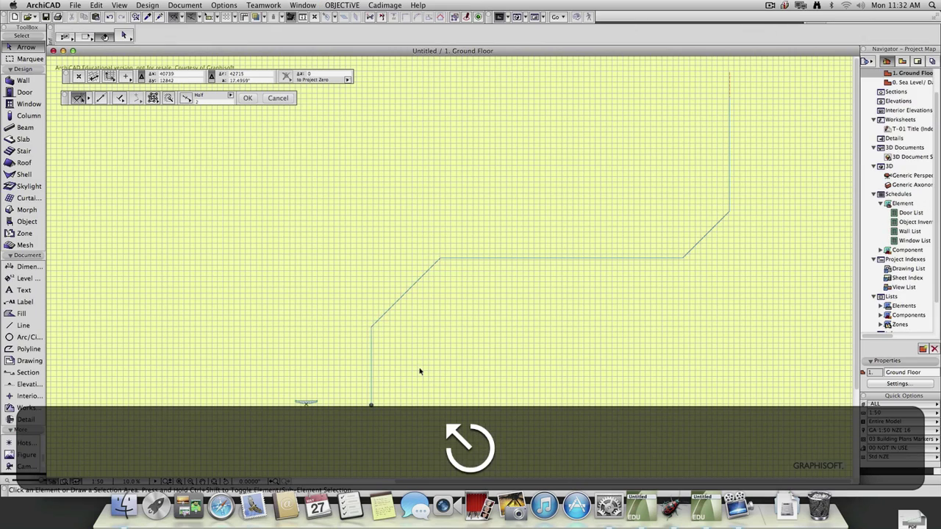
- Draw a rectangular slab on the Ground Floor plan that surrounds the whole extrusion path
scroll(483, 361, "down", 3)
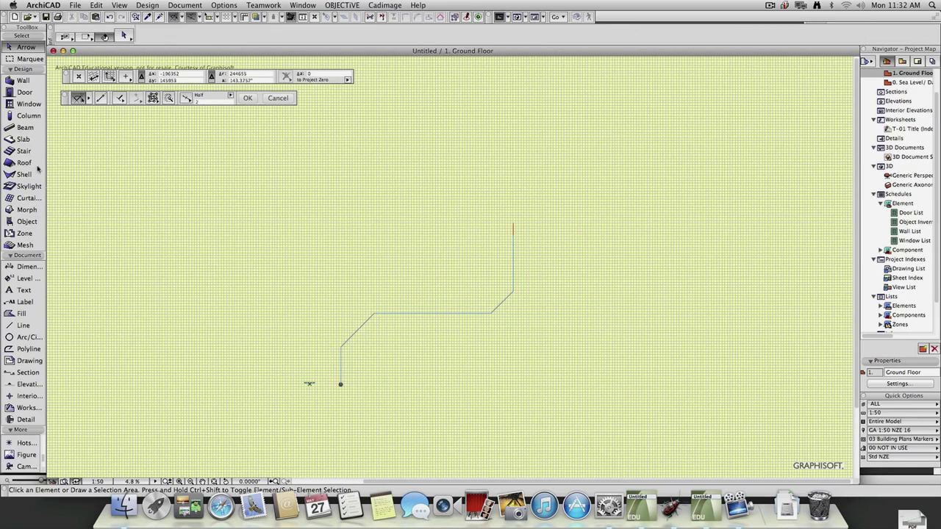
left_click(23, 139)
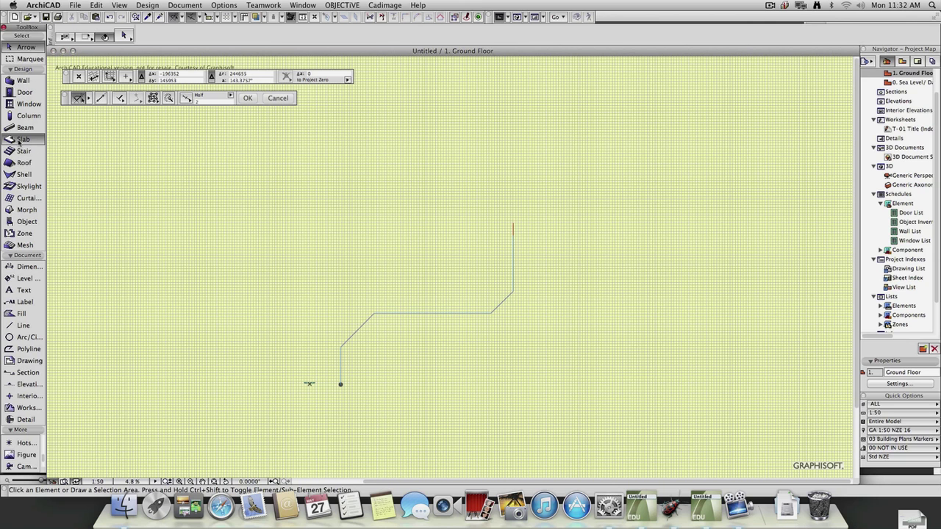
left_click(238, 138)
left_click(608, 455)
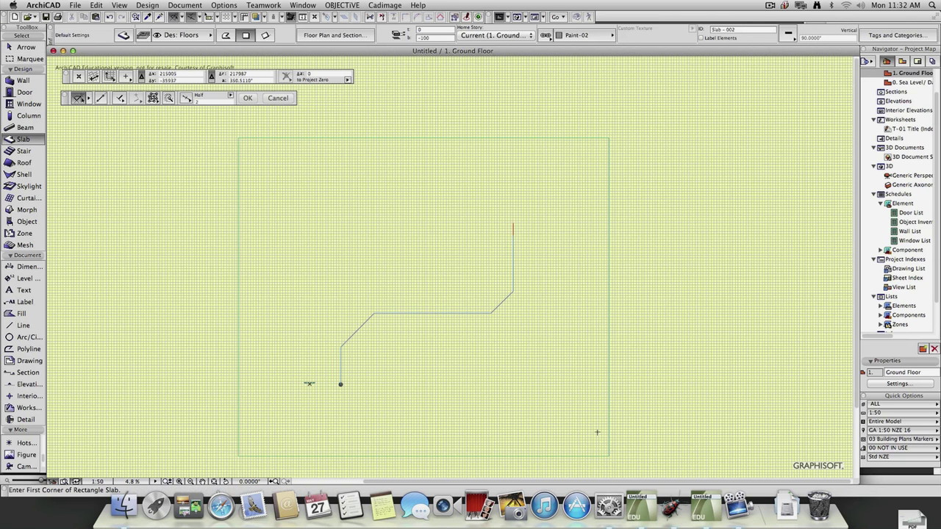
- Deselect the extrusion in the 3D perspective and fly around and beneath the ramp to examine its heights over the slab
key("F3")
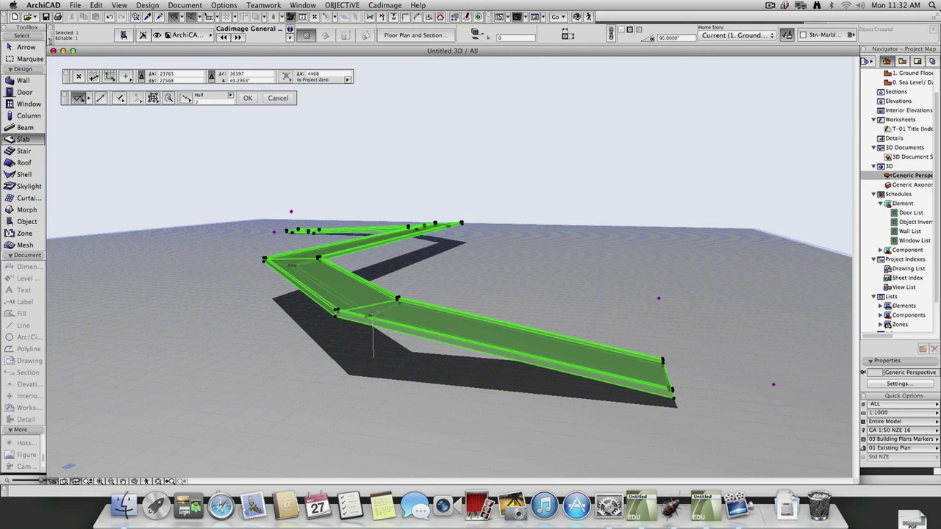
key("Escape")
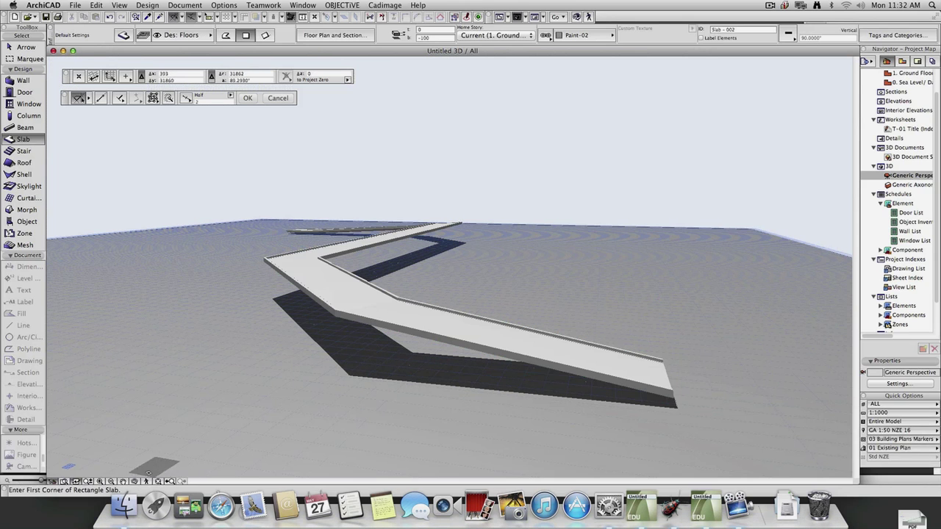
key("shift+F3")
key("d")
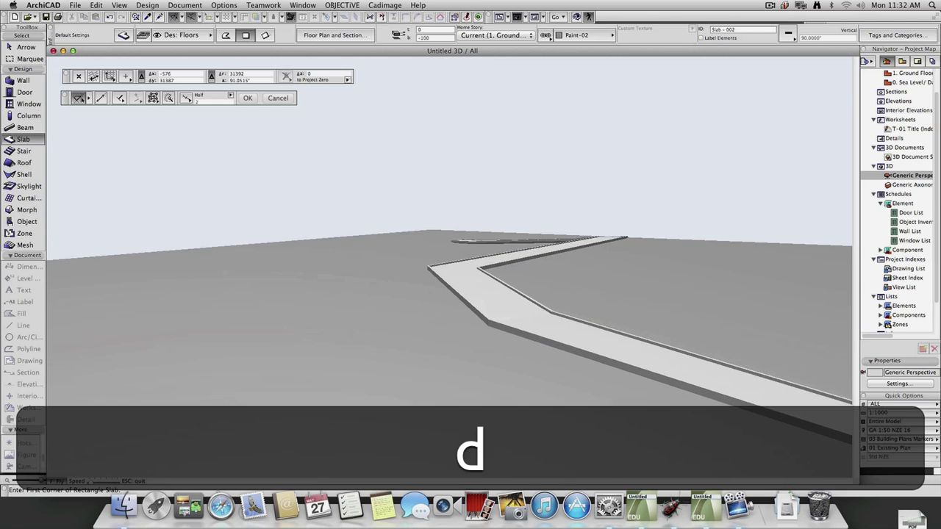
key("shift+w")
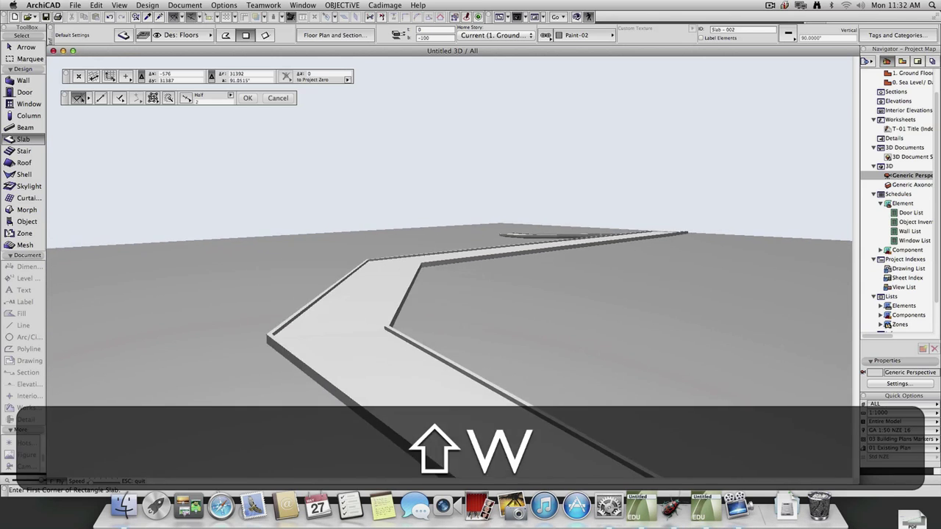
key("shift+s")
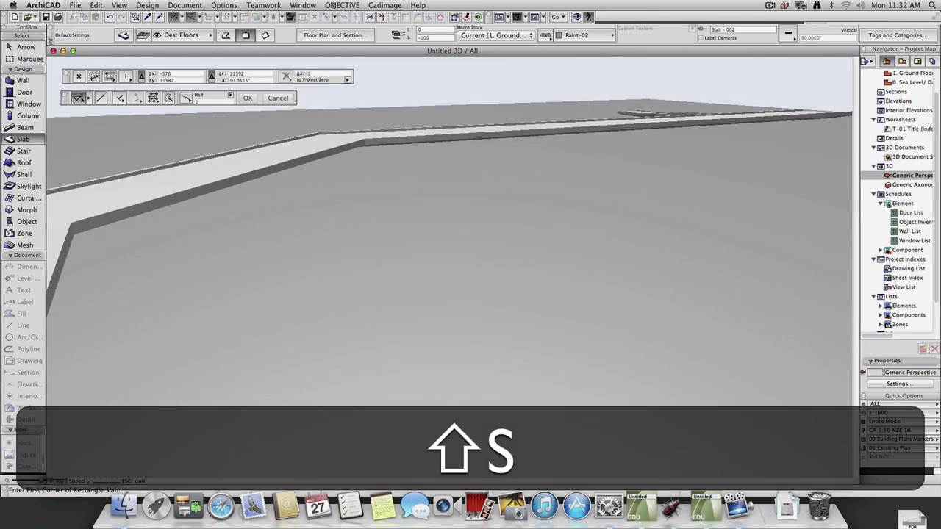
key("shift+w")
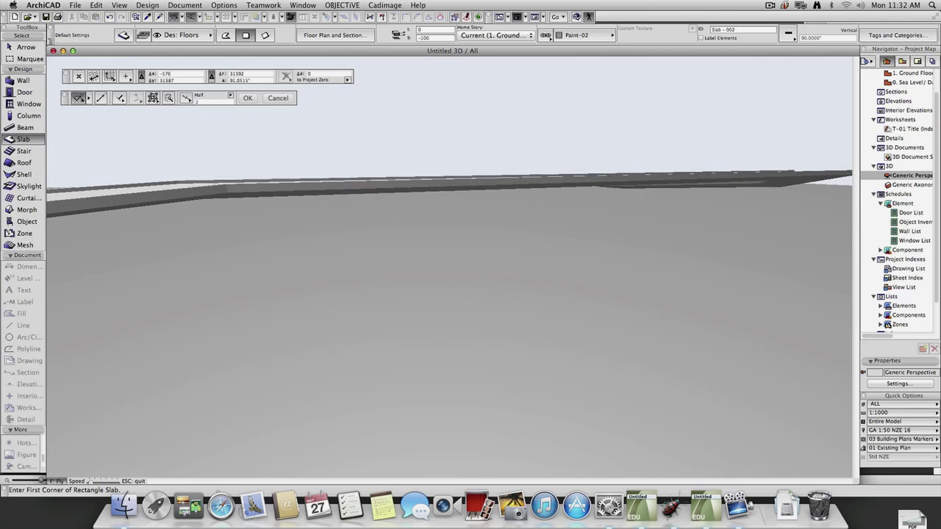
key("shift+a")
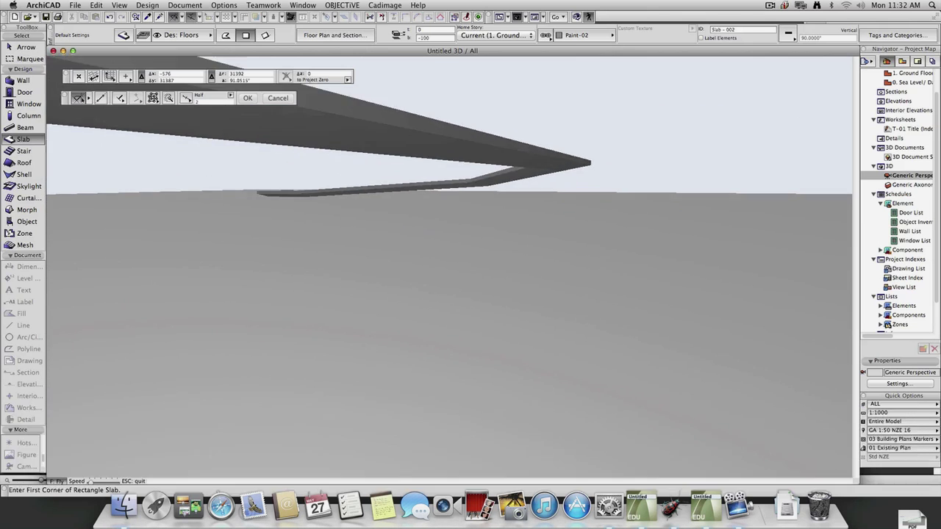
key("shift+s")
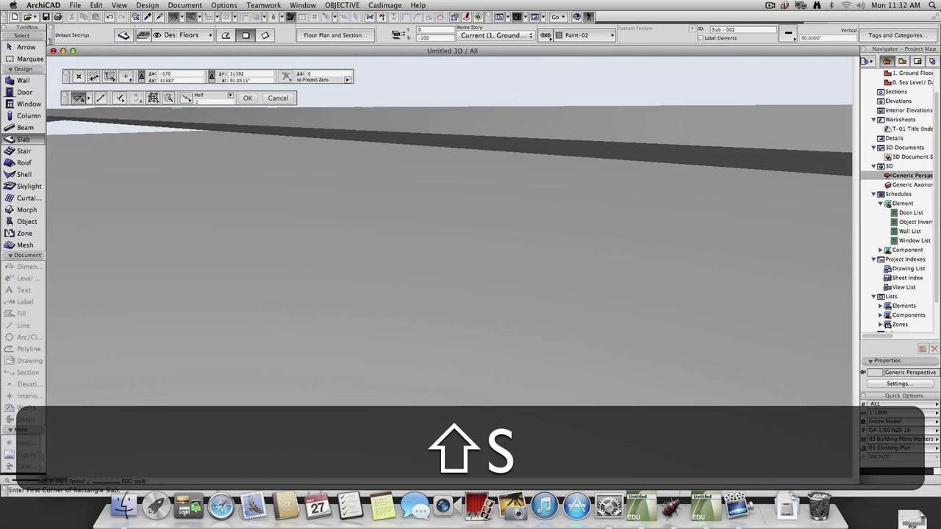
key("shift+d")
key("shift+w")
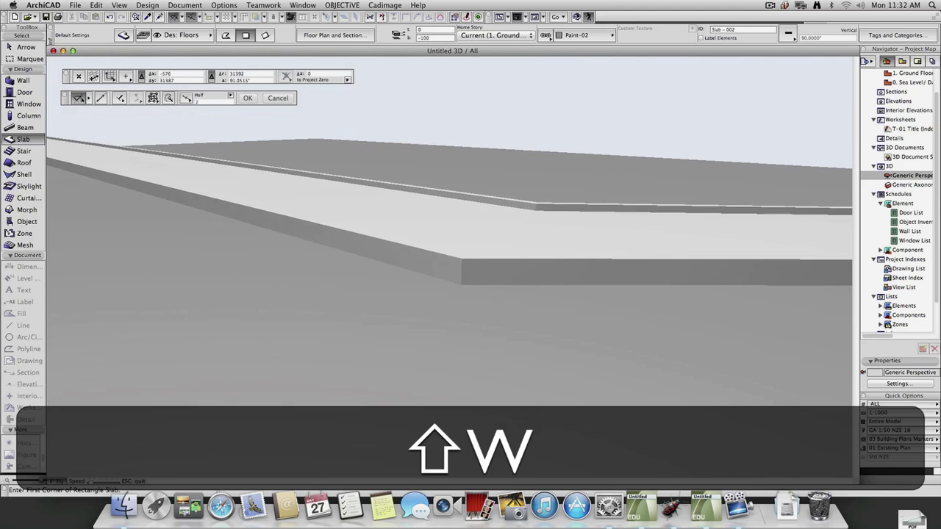
key("shift+s")
key("Escape")
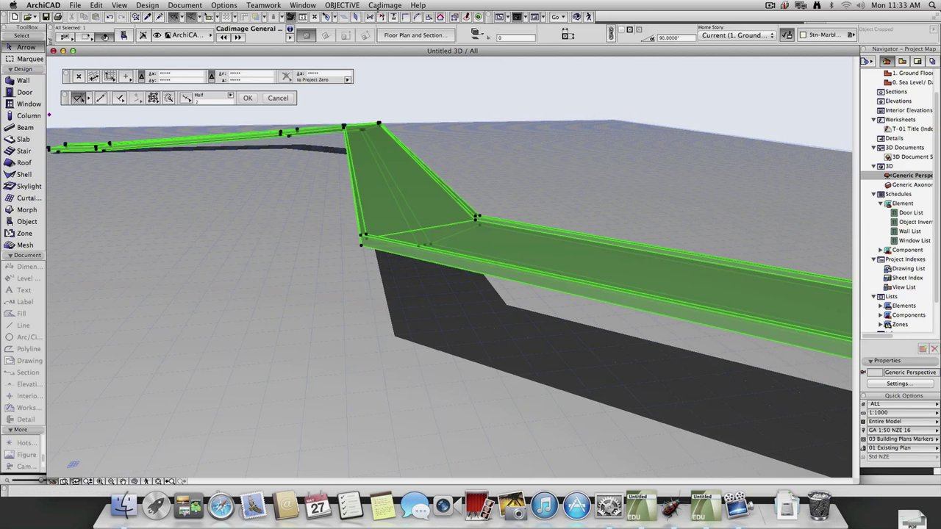
- Try to switch the extrusion to Planar Arc Edit Mode in 3D, continuing past the warnings, and move its node near the raised bend
left_click(385, 6)
mouse_move(412, 45)
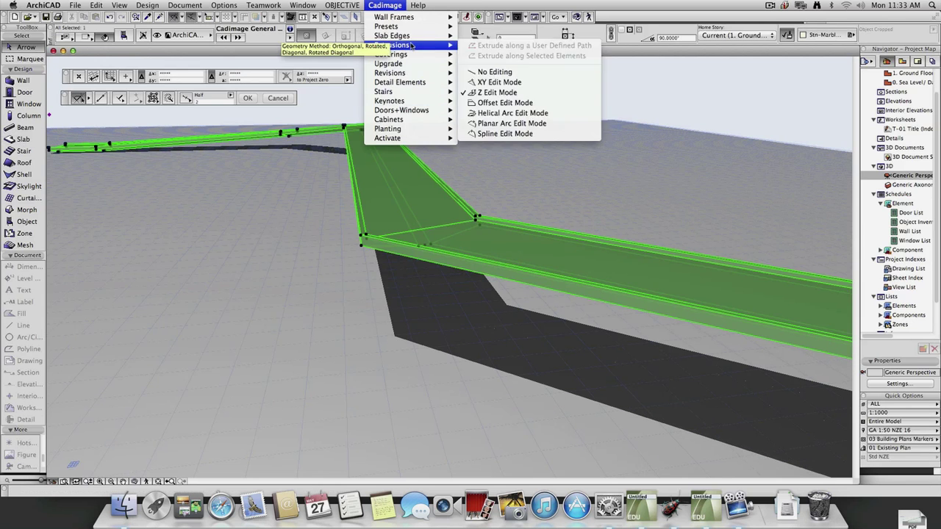
left_click(546, 125)
left_click(544, 211)
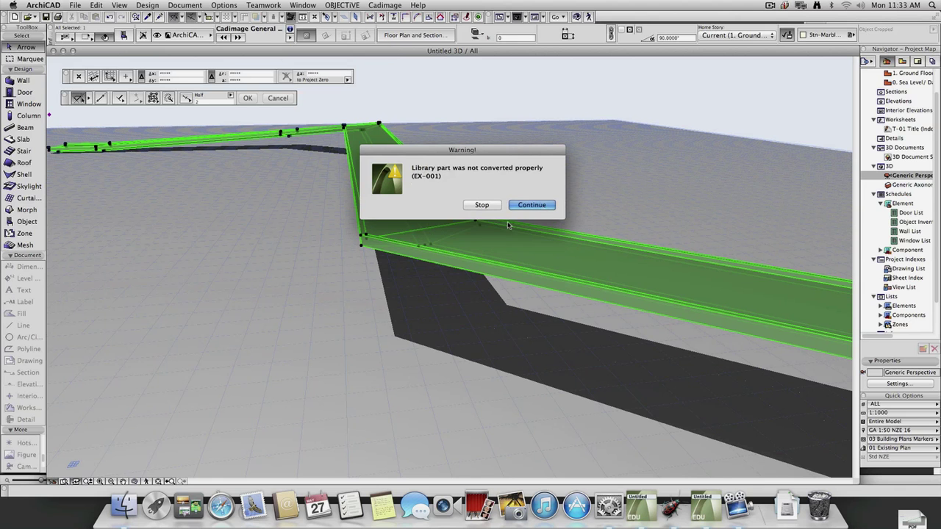
key("Return")
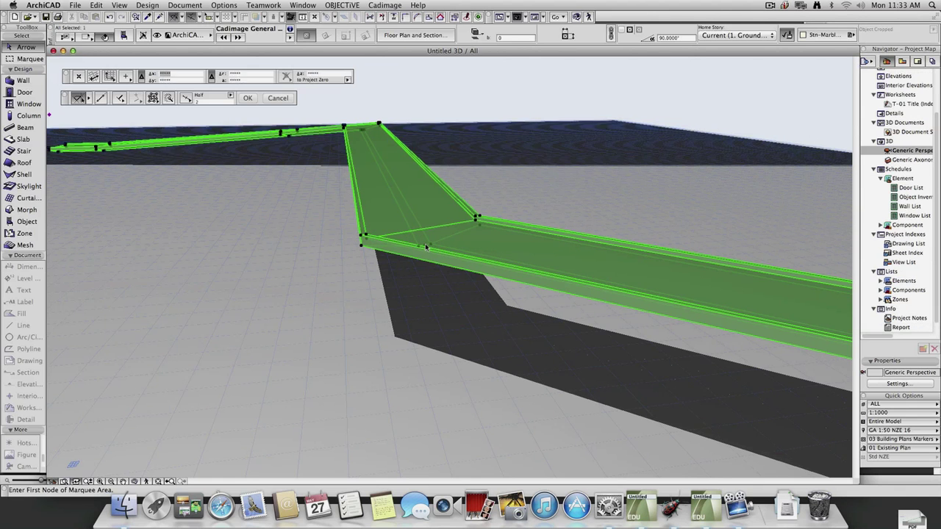
left_click(427, 246)
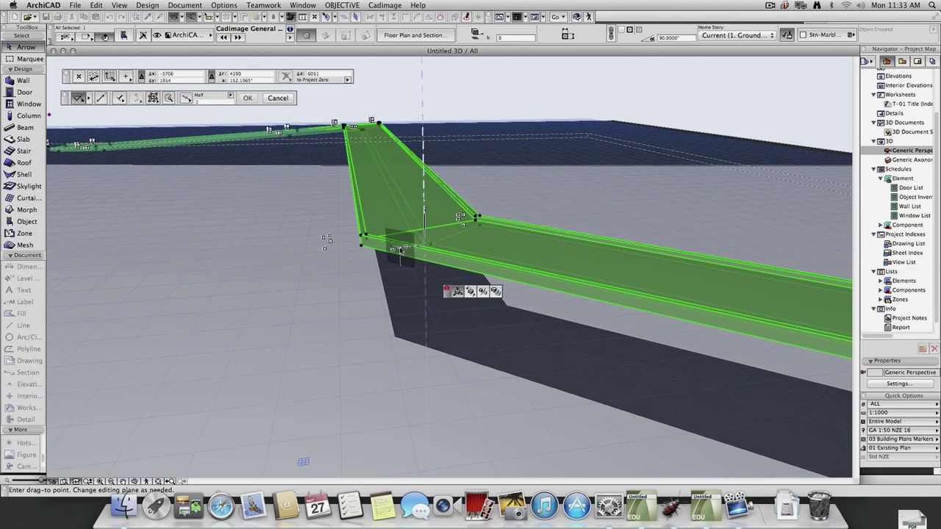
key("super+z")
- Set the selected extrusion to Planar Arc Edit Mode on the Ground Floor plan
key("F2")
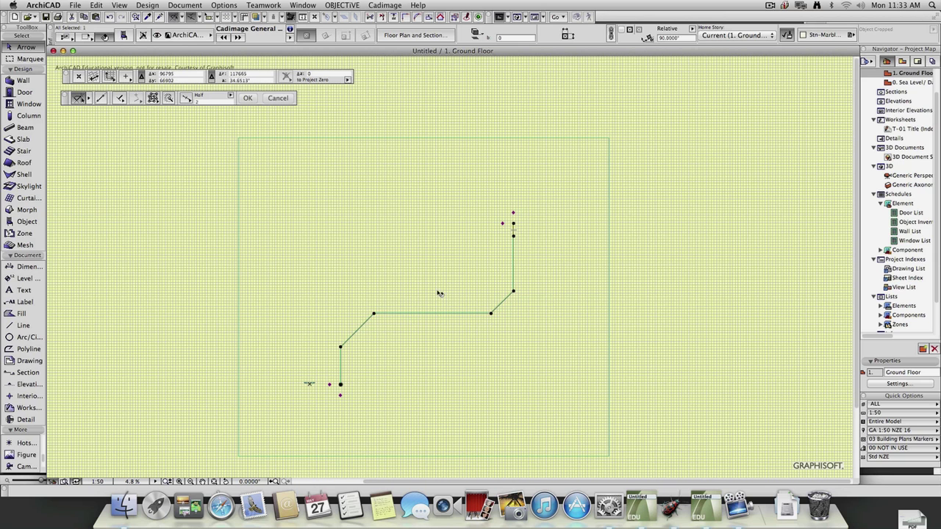
left_click(384, 5)
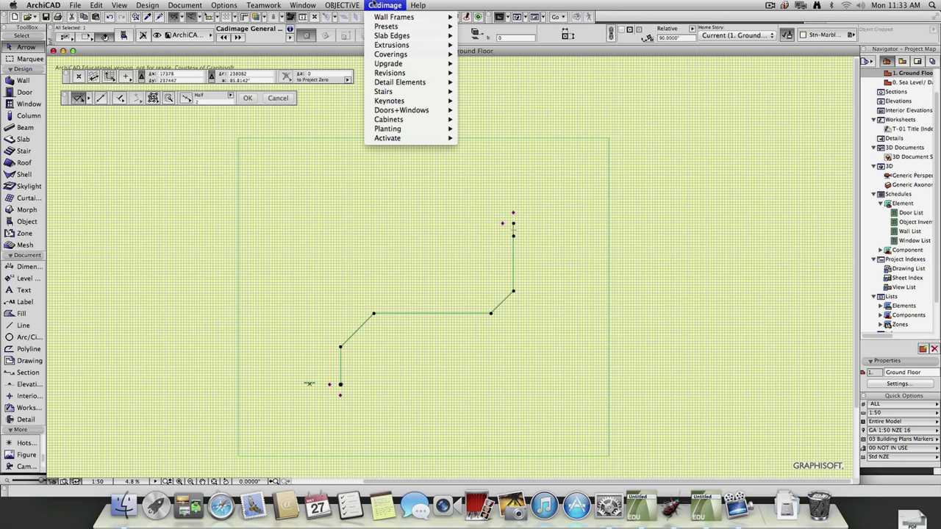
mouse_move(419, 45)
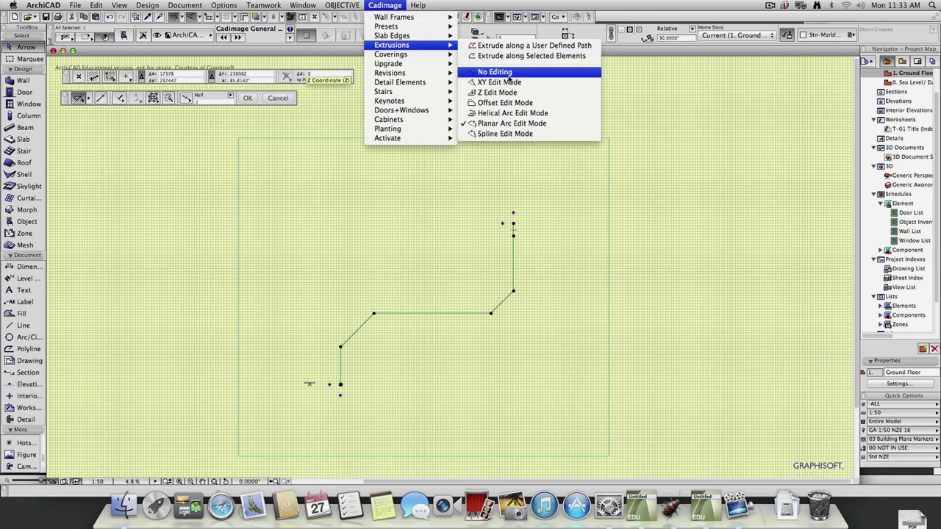
left_click(518, 124)
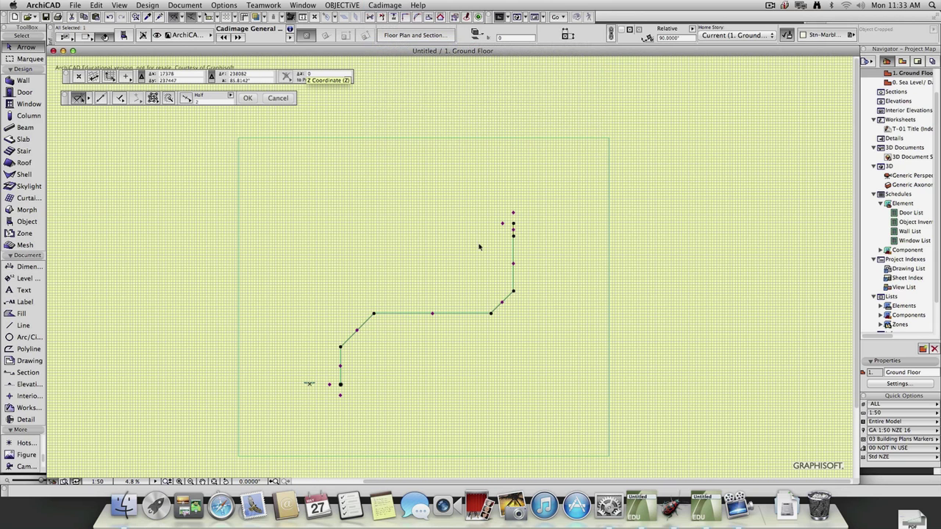
- Bend the path's long horizontal segment and both diagonal segments outward into arcs, and examine the curved ramp in 3D
left_click(433, 313)
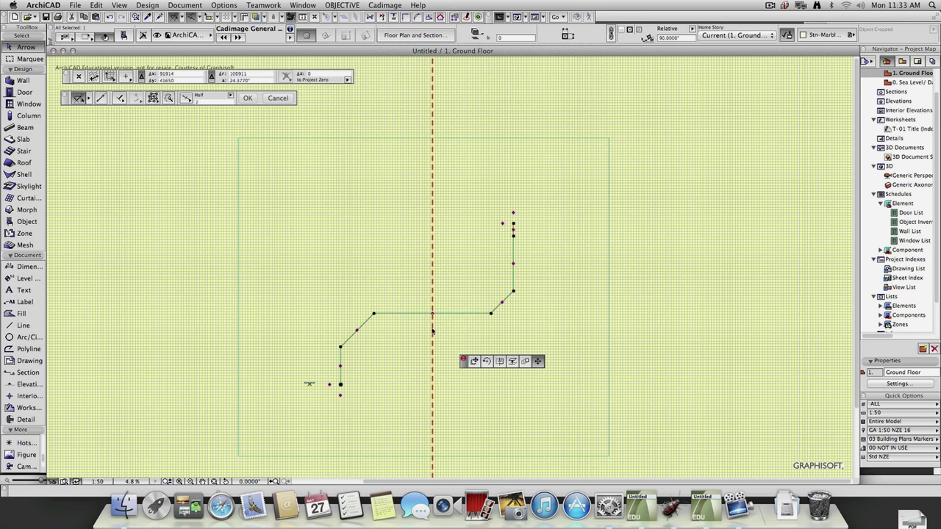
left_click(432, 303)
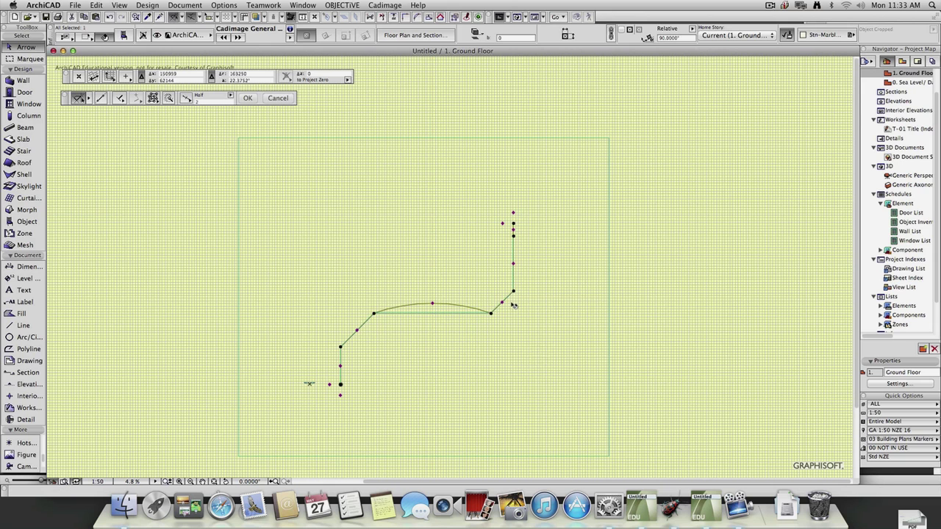
left_click(504, 304)
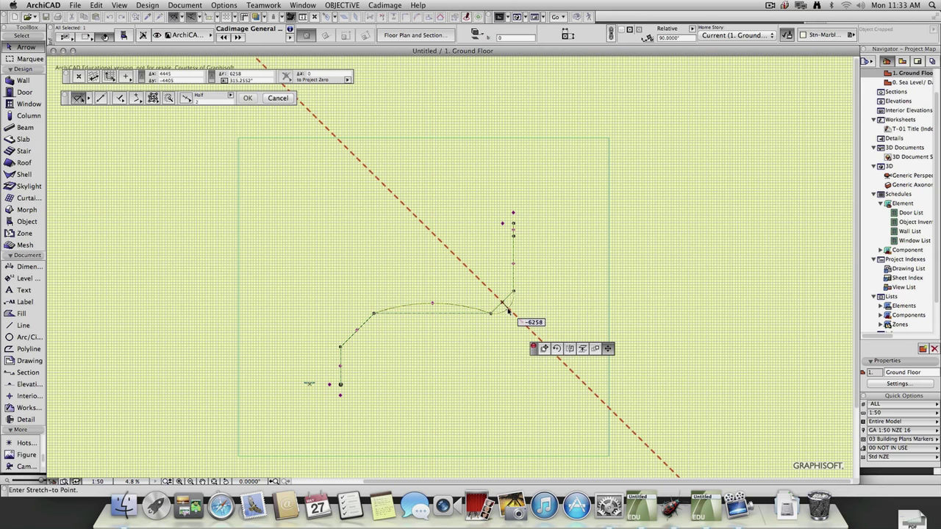
left_click(517, 318)
left_click(358, 334)
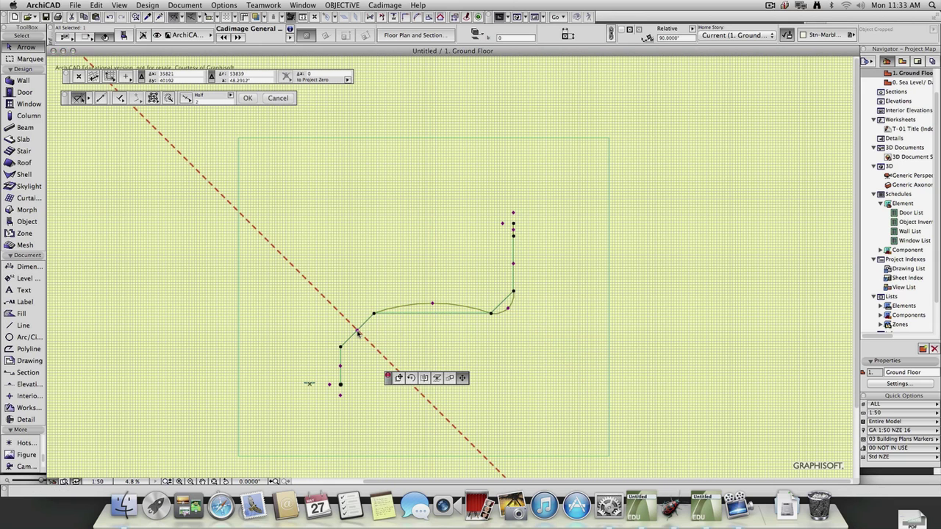
left_click(353, 326)
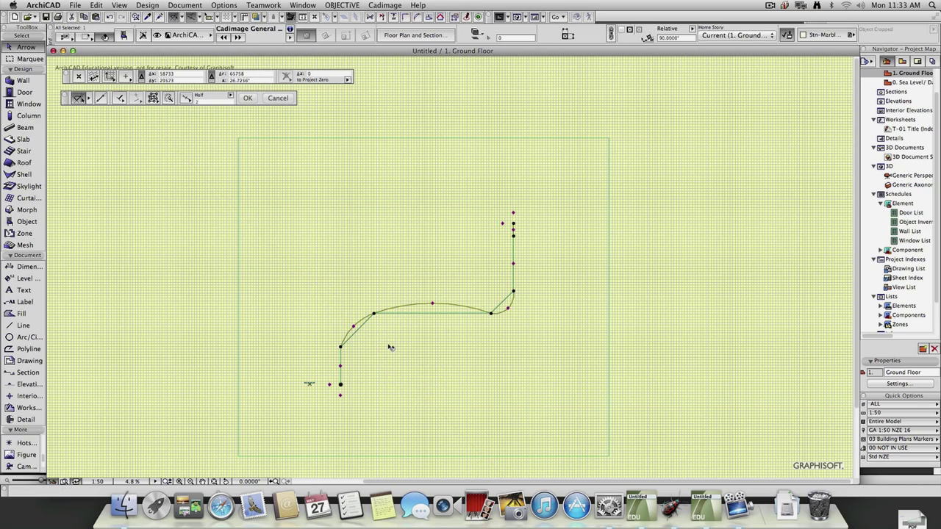
key("F3")
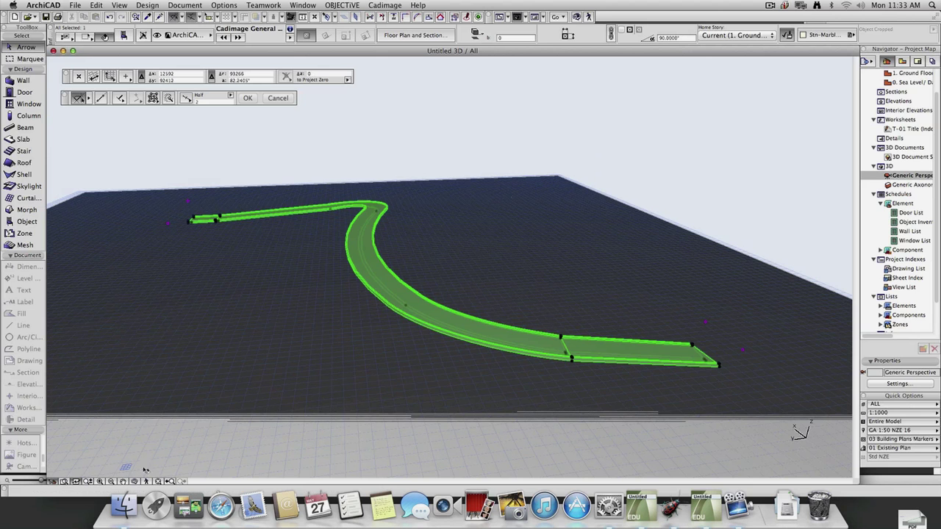
left_click_drag(800, 432, 339, 337)
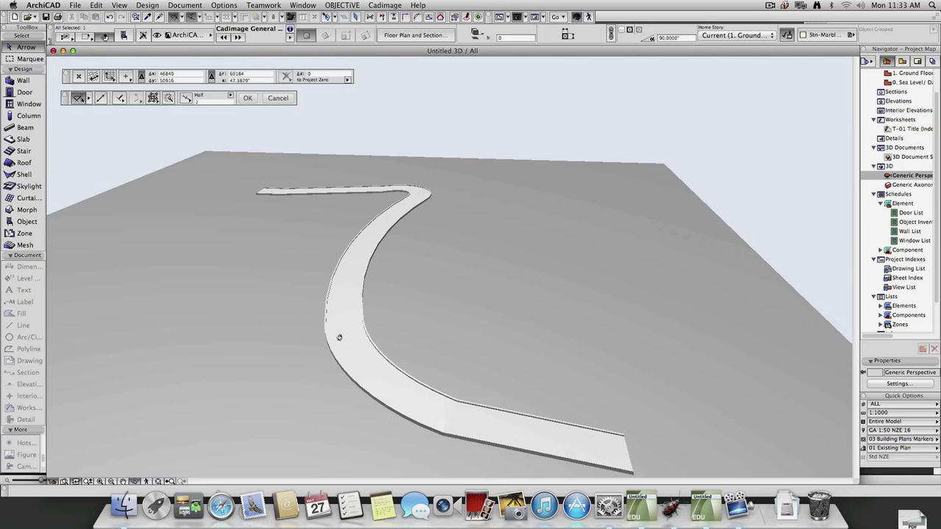
left_click_drag(405, 329, 357, 346)
- Place 500 × 500 columns at the path's first two bends on the Ground Floor plan and display them in 3D
key("F2")
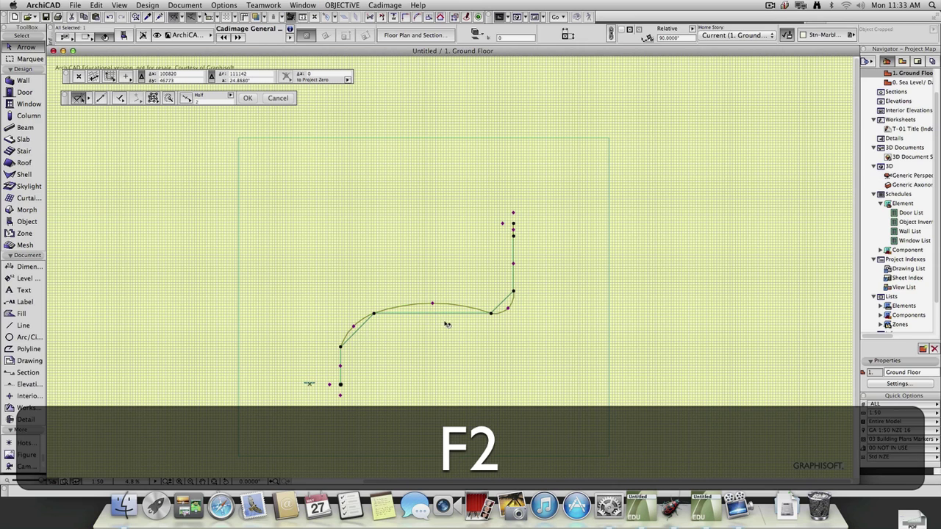
key("Escape")
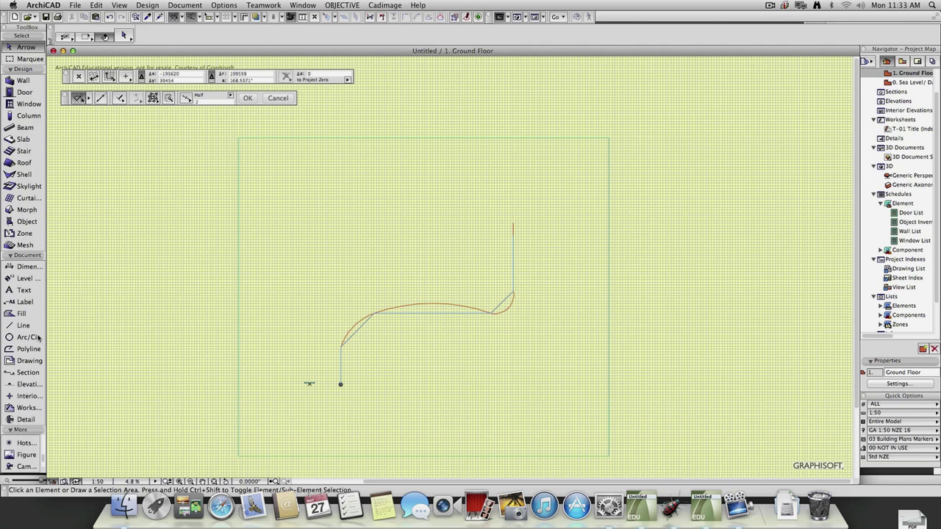
left_click(25, 116)
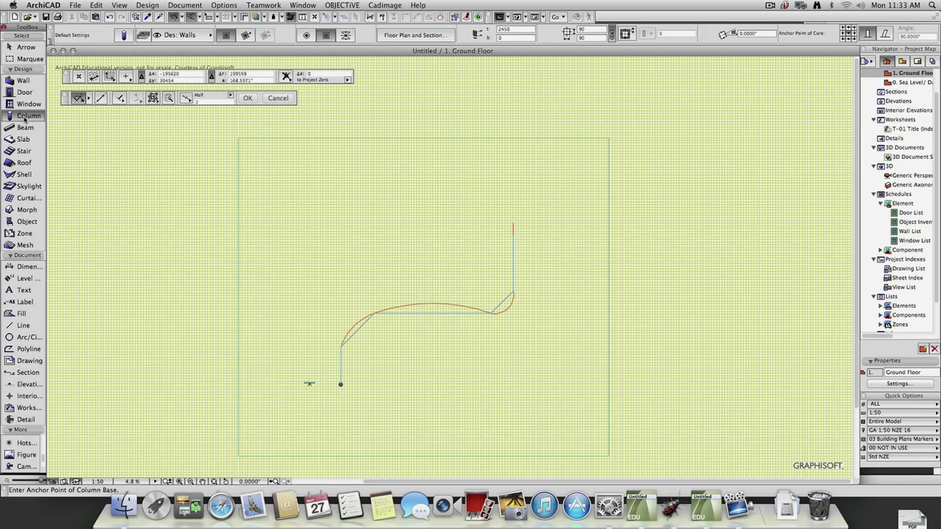
scroll(345, 350, "up", 5)
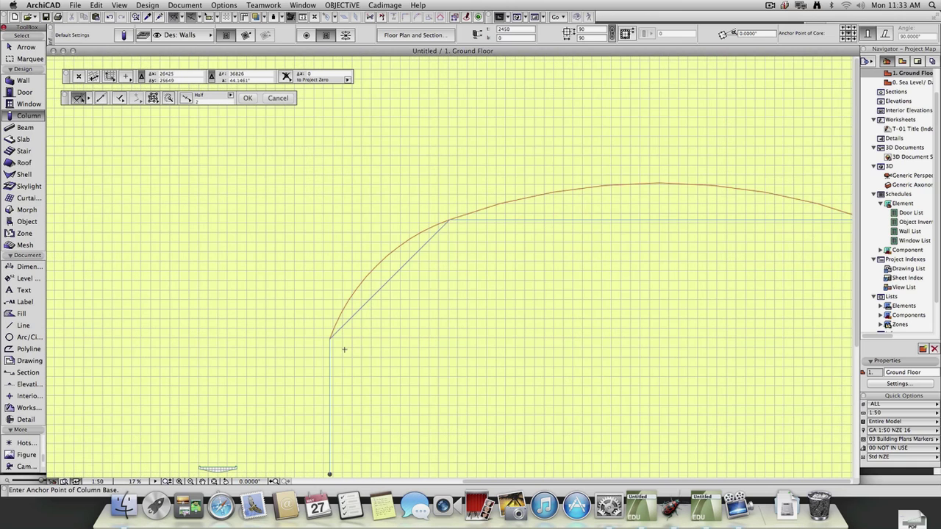
left_click(334, 342)
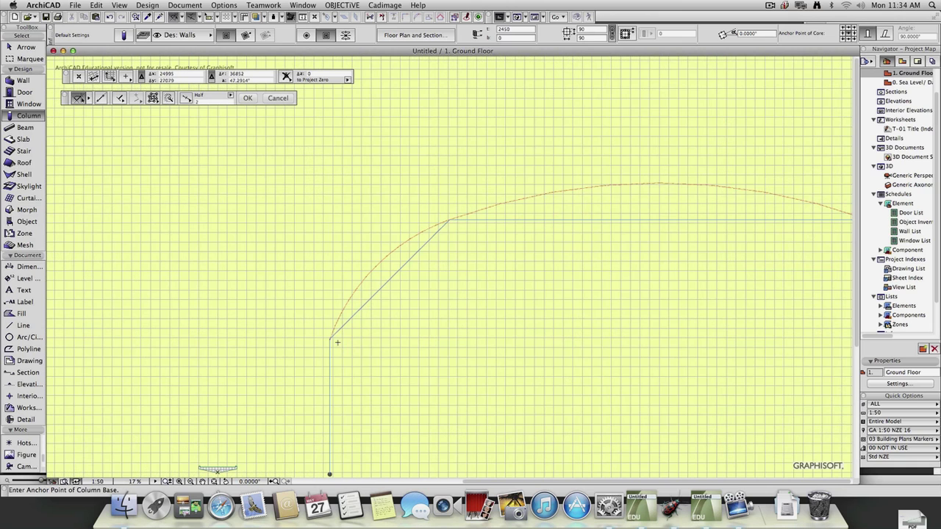
key("super+z")
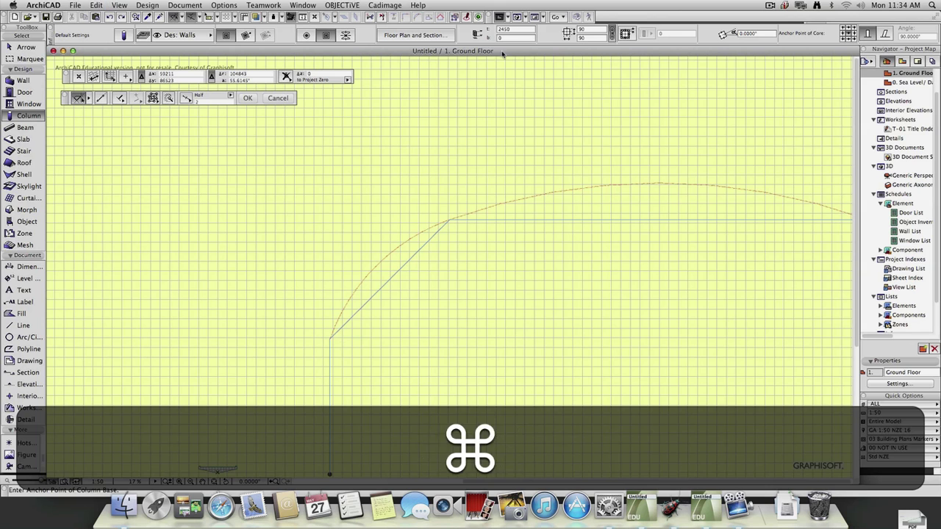
left_click(588, 29)
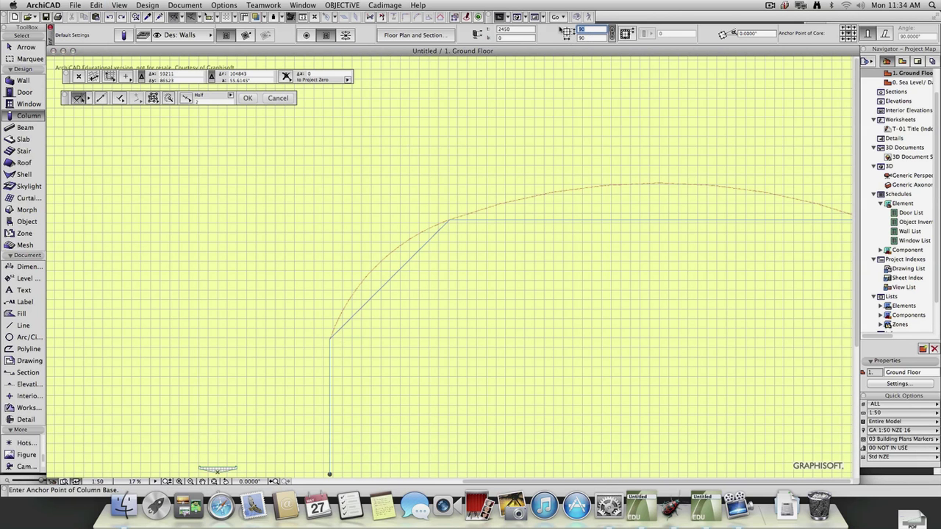
type("500")
left_click(590, 38)
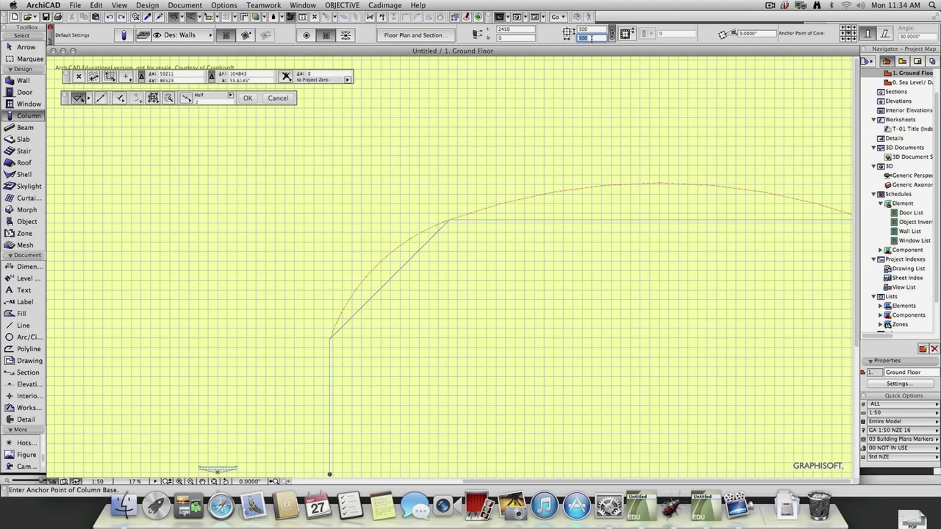
key("Return")
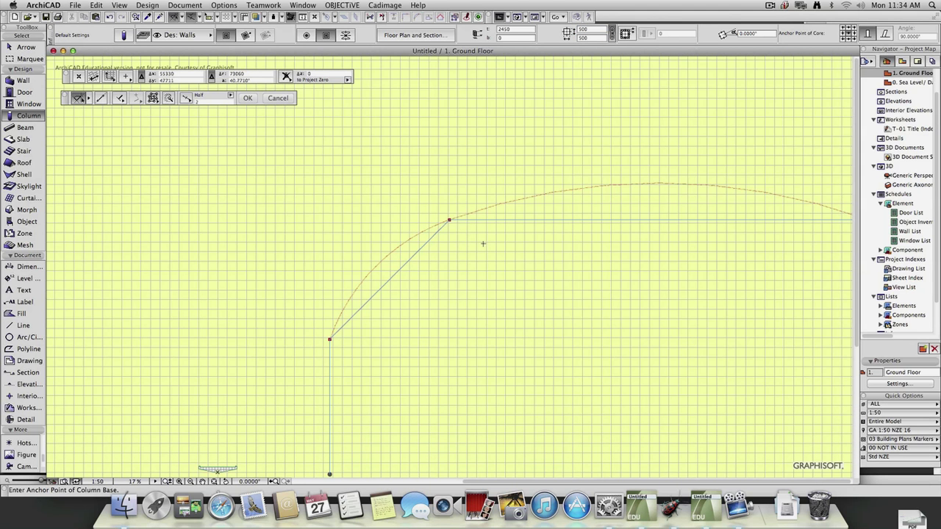
key("F3")
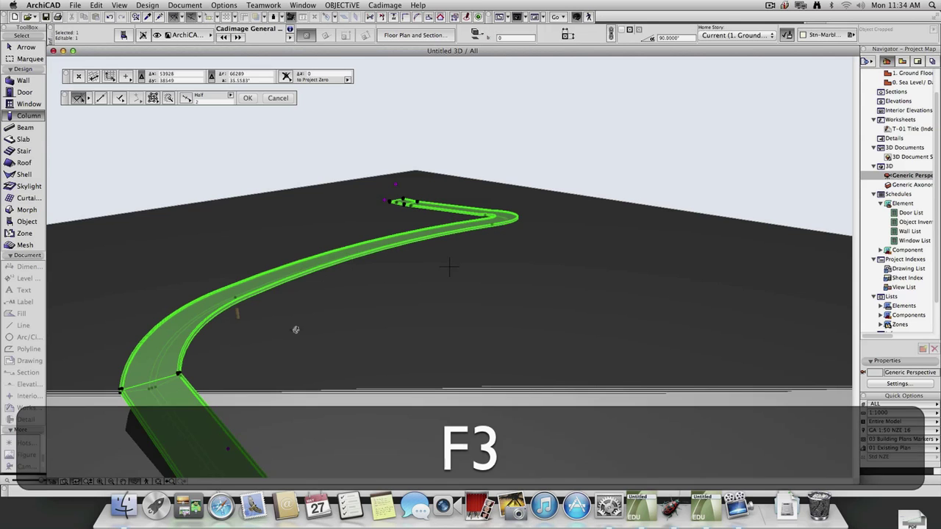
- Stretch the column at the path's second bend to about 6050 mm high, reaching the ramp's underside
key("o")
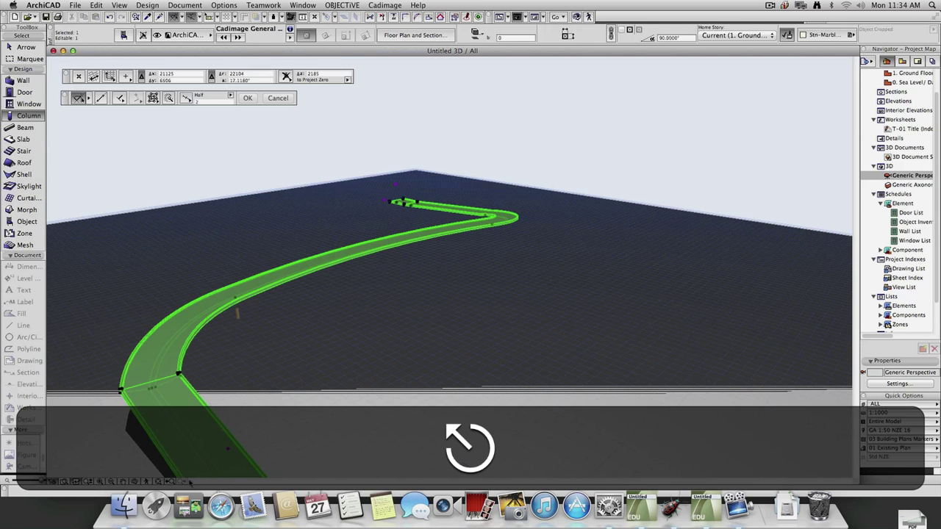
key("w")
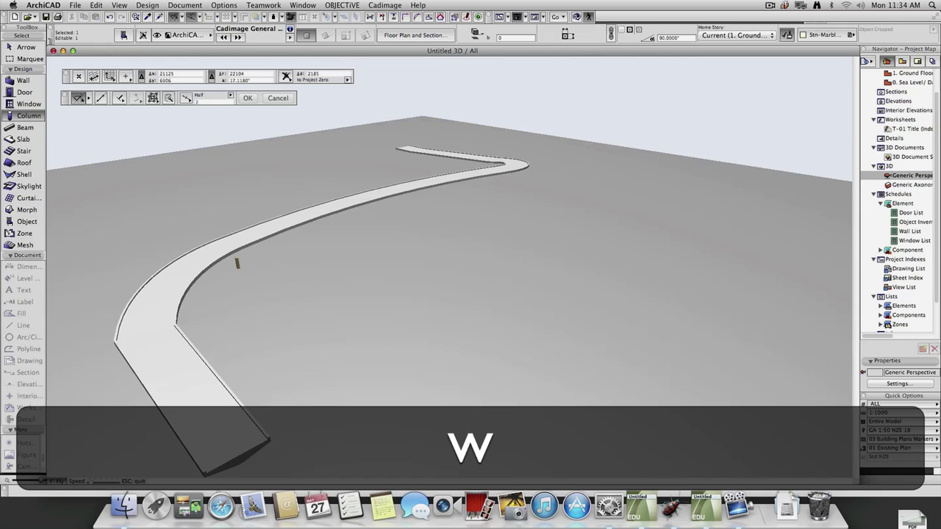
key("shift+w")
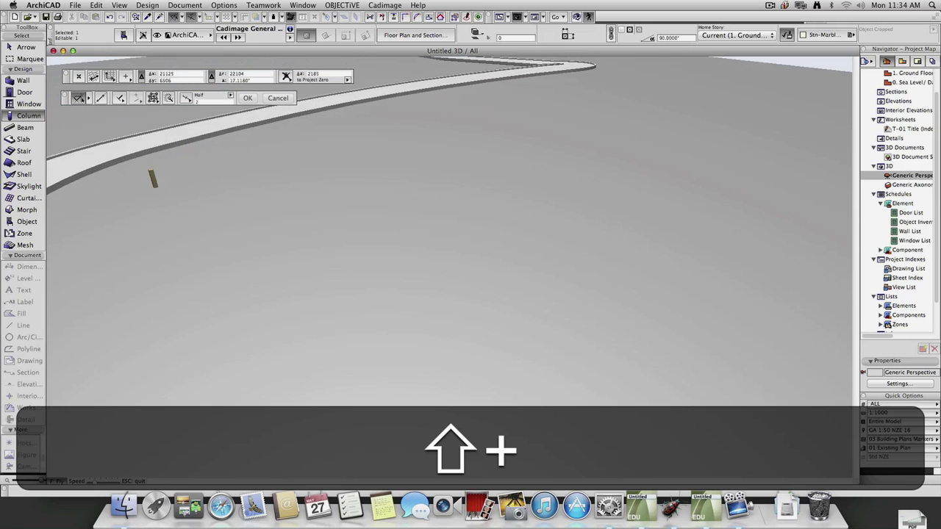
key("o")
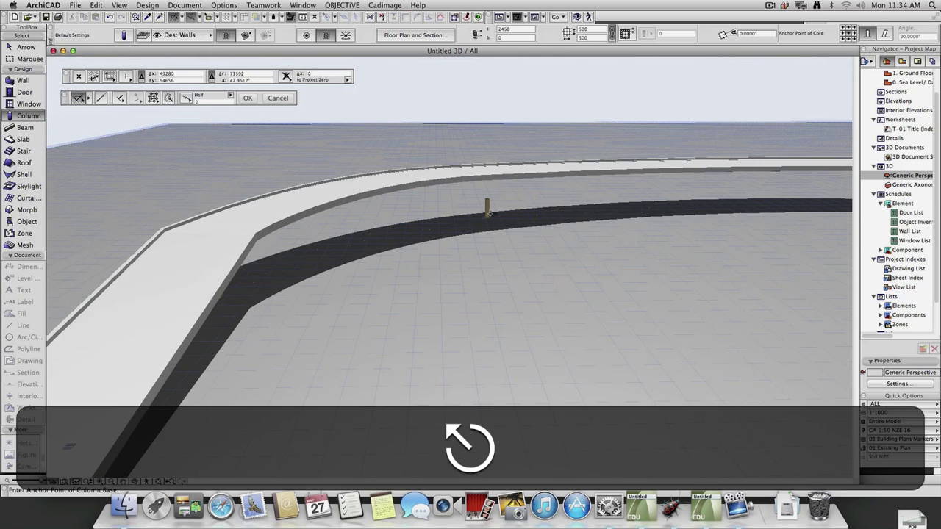
left_click(486, 213)
left_click(486, 195)
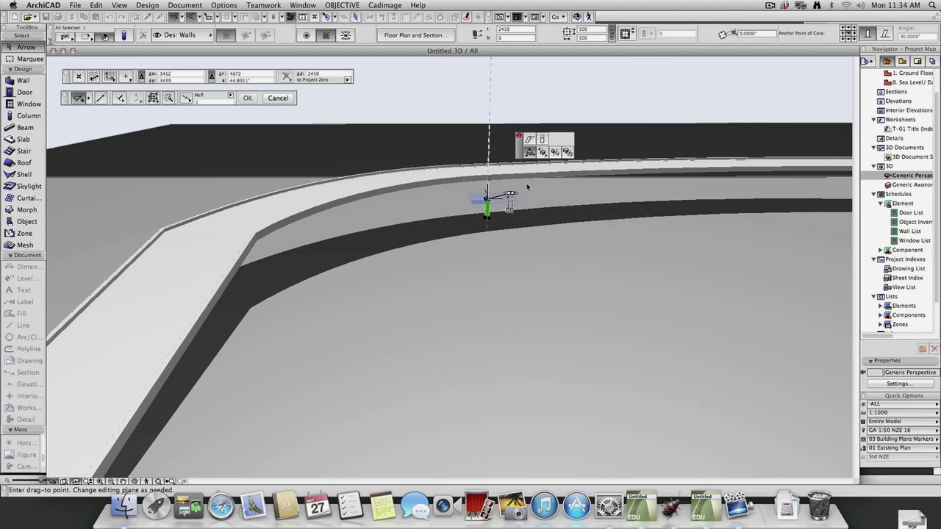
left_click(544, 139)
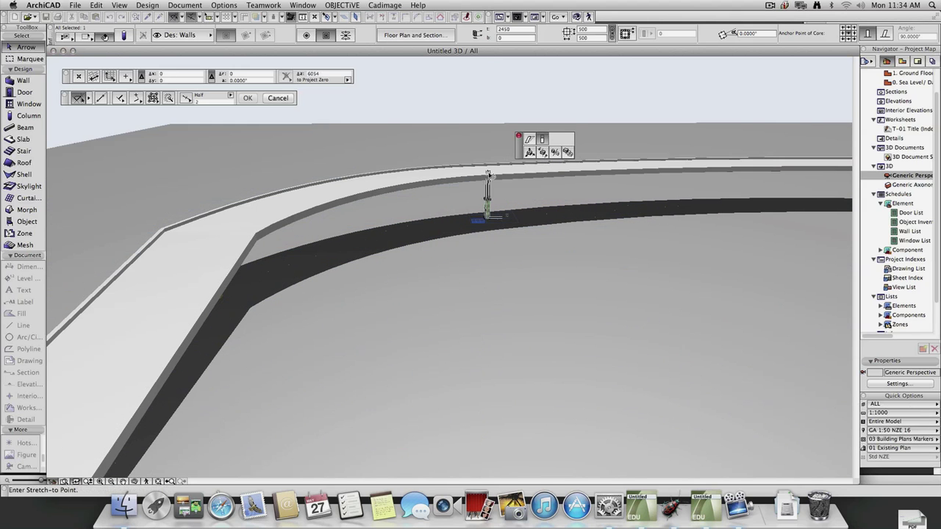
left_click(487, 175)
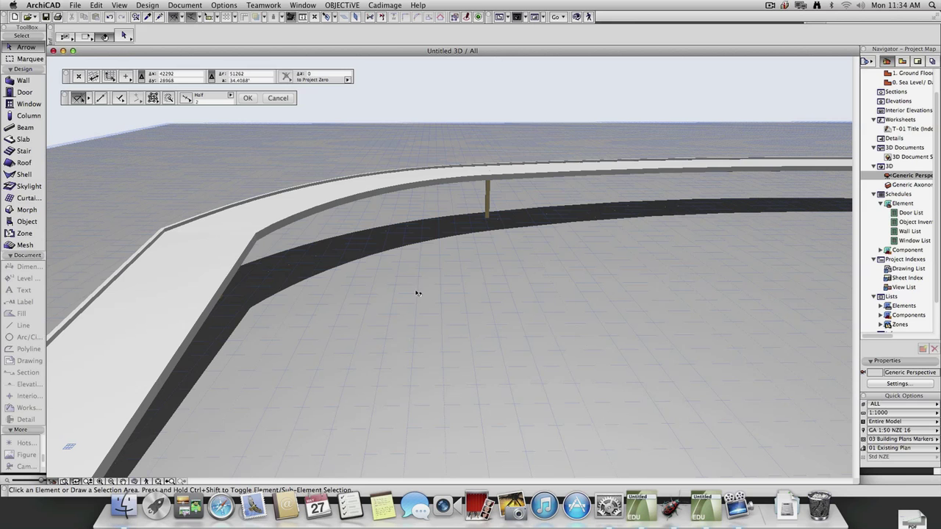
- Stretch the column at the path's first bend up to the ramp's underside, about 5100 mm high
key("shift+F3")
key("w")
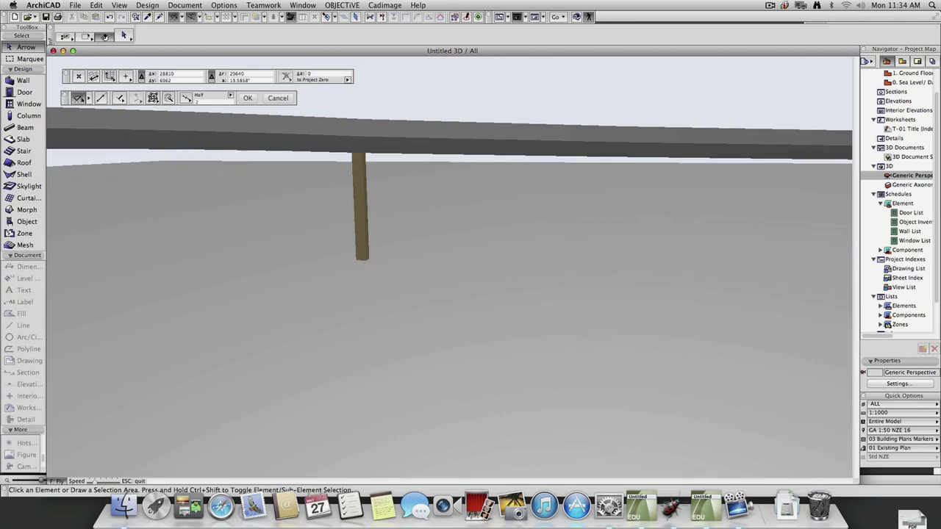
key("shift+s")
key("Escape")
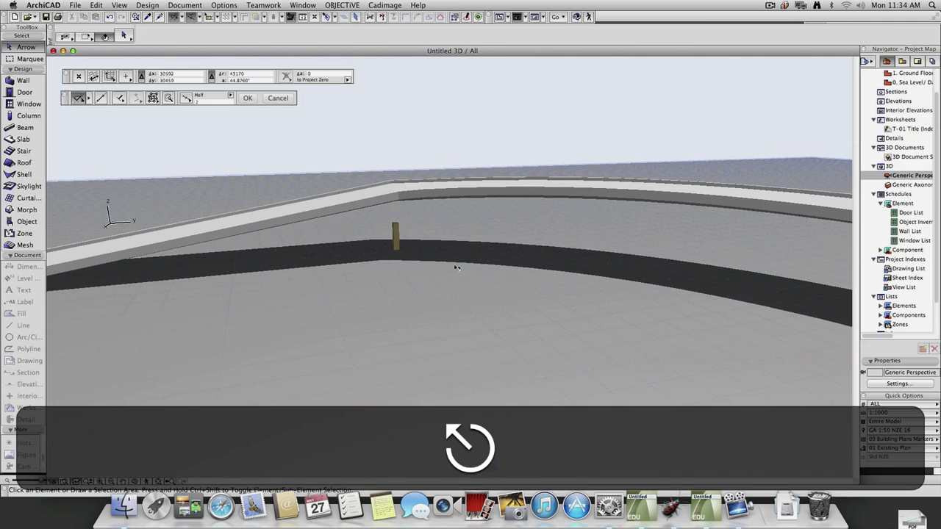
left_click(401, 241)
left_click(396, 204)
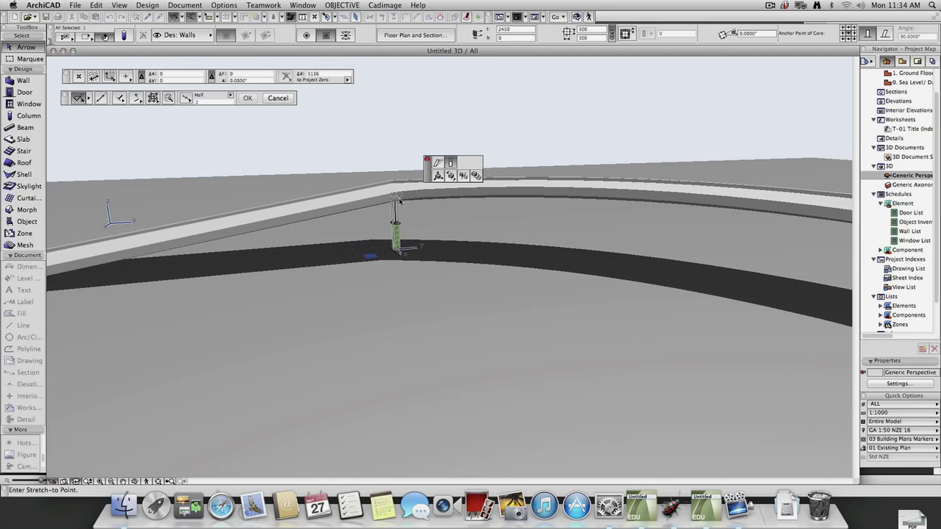
left_click(400, 201)
key("Escape")
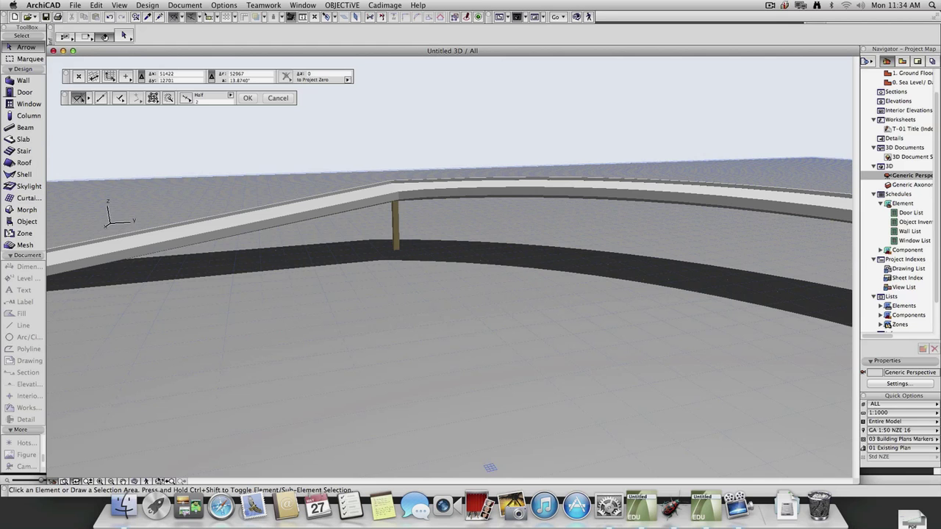
- Examine the two stretched columns and the ramp's straight end segment in 3D
left_click(146, 482)
key("a")
key("s")
key("s")
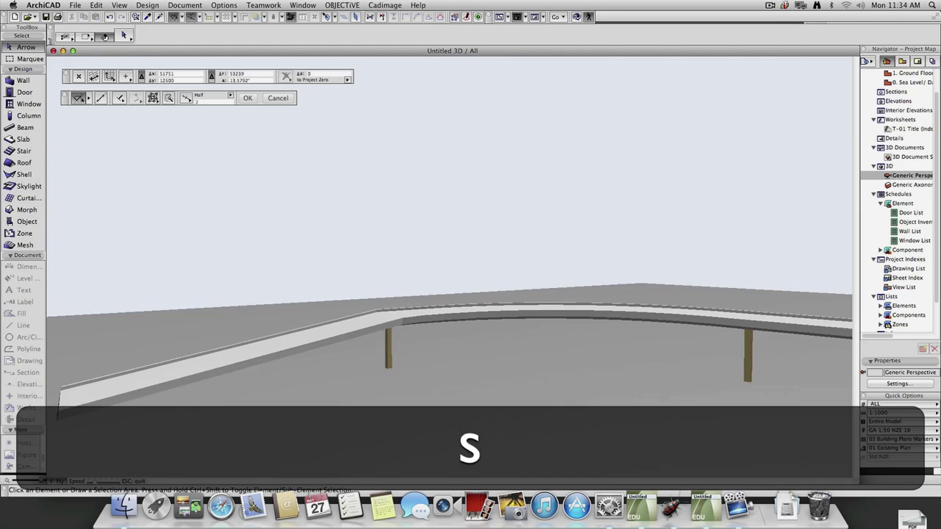
key("shift+a")
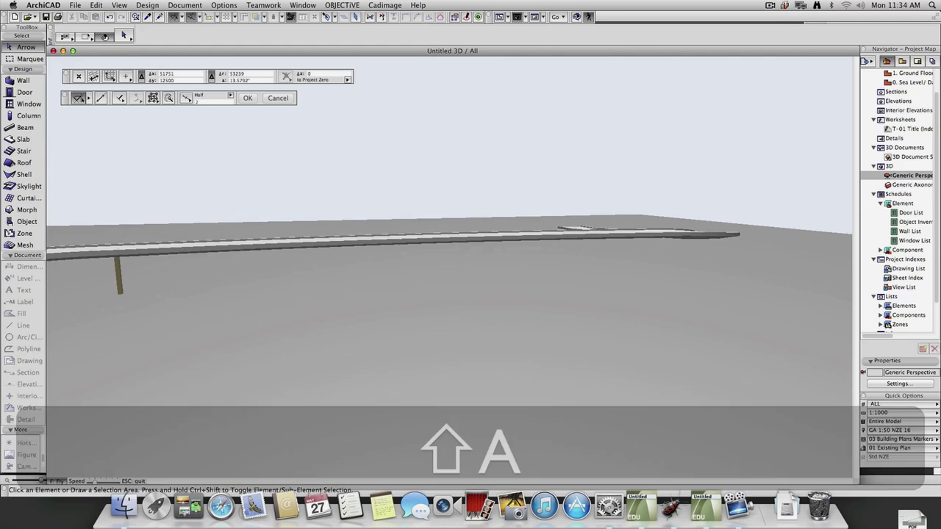
key("a")
key("w")
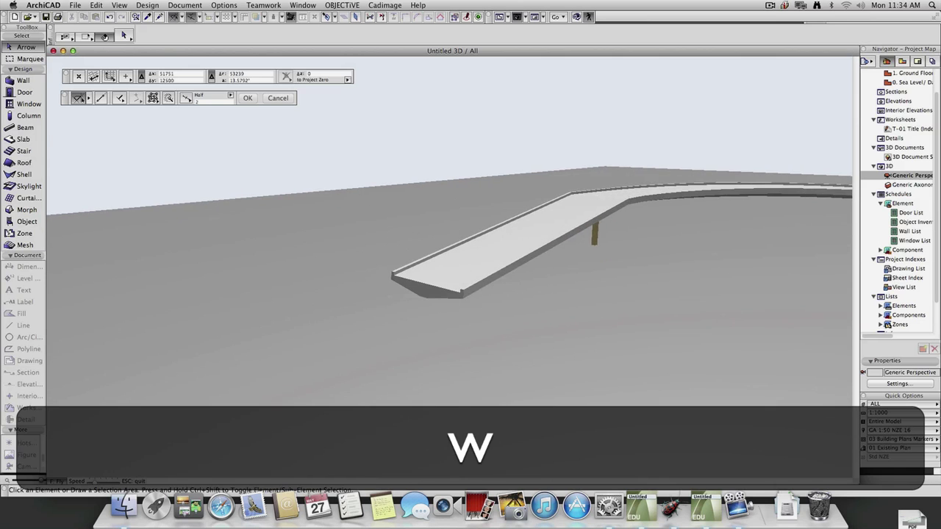
key("Escape")
- Select the ramp extrusion and switch it to the edit mode for node heights, continuing past the warnings
left_click(294, 290)
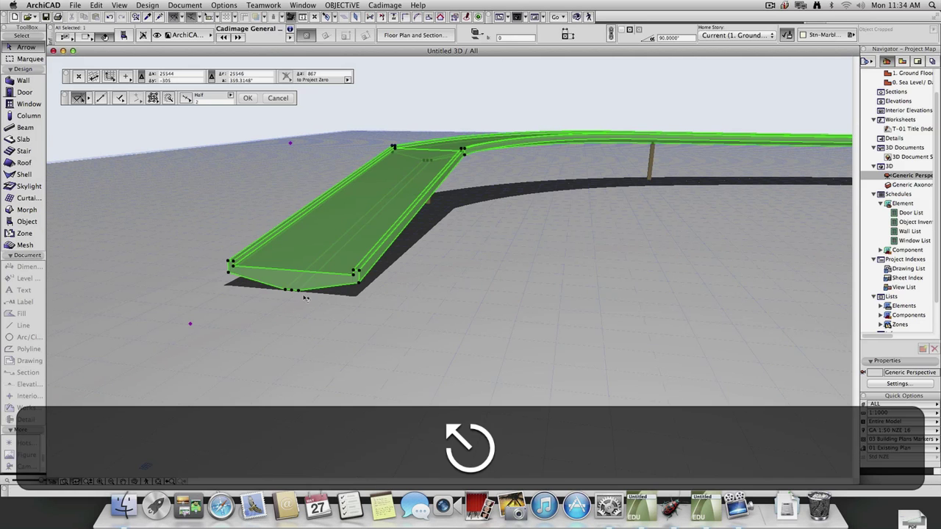
left_click(294, 290)
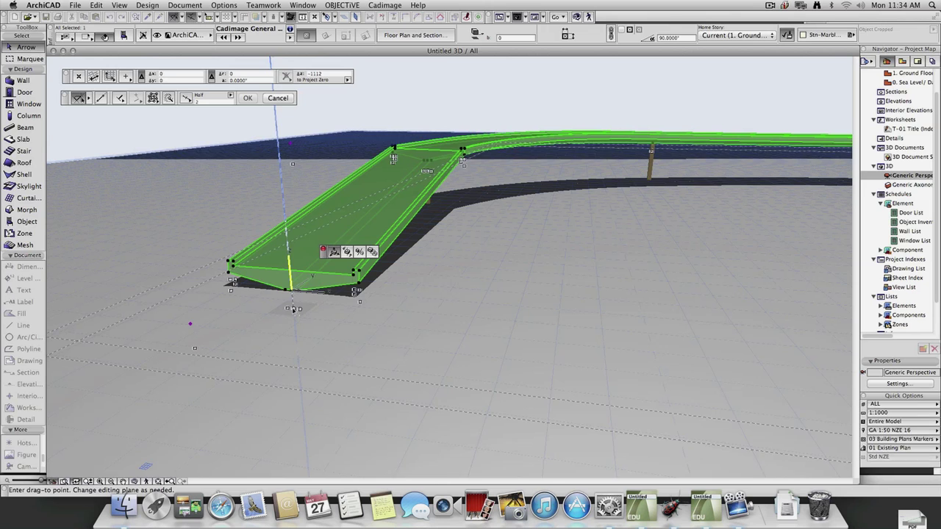
key("Escape")
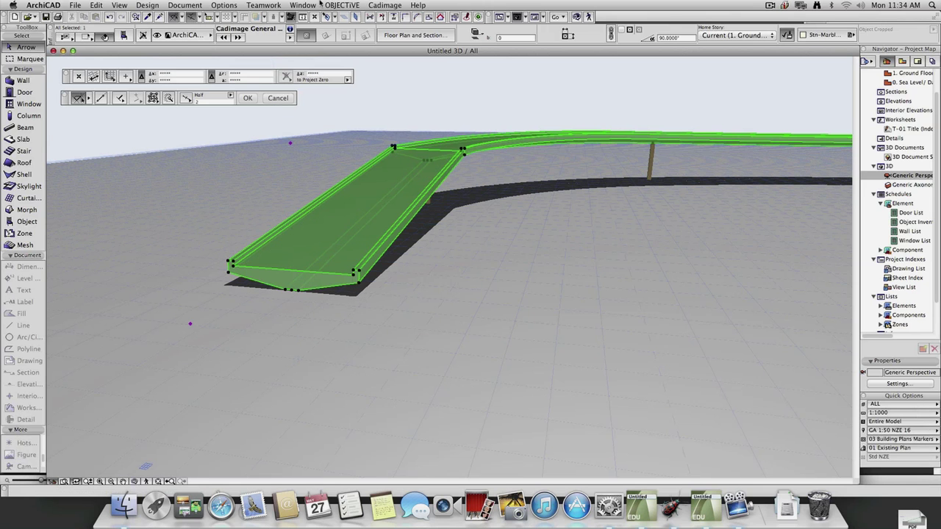
left_click(341, 5)
mouse_move(379, 7)
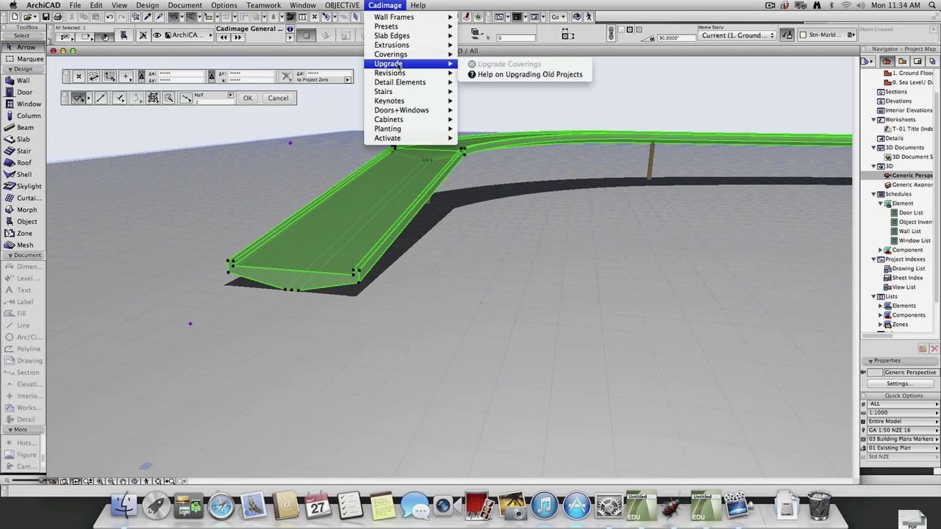
mouse_move(407, 46)
left_click(517, 92)
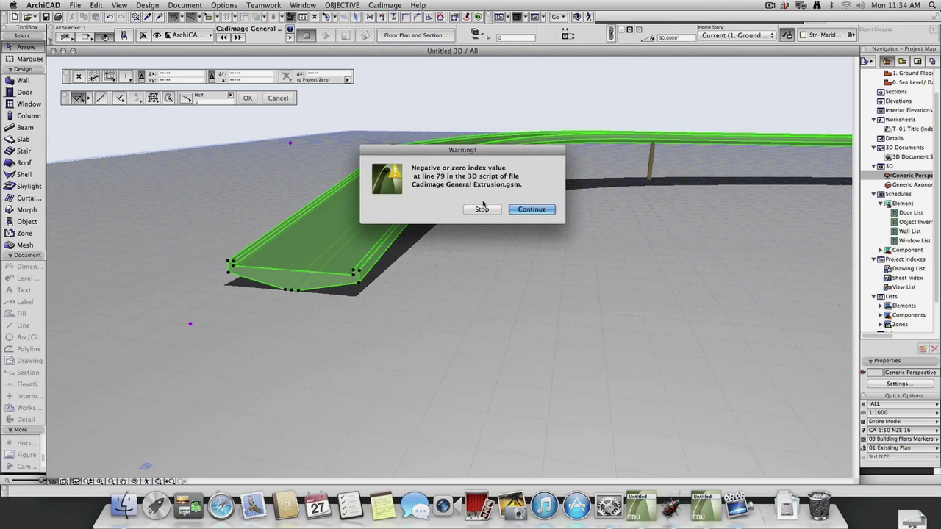
left_click(532, 209)
left_click(536, 208)
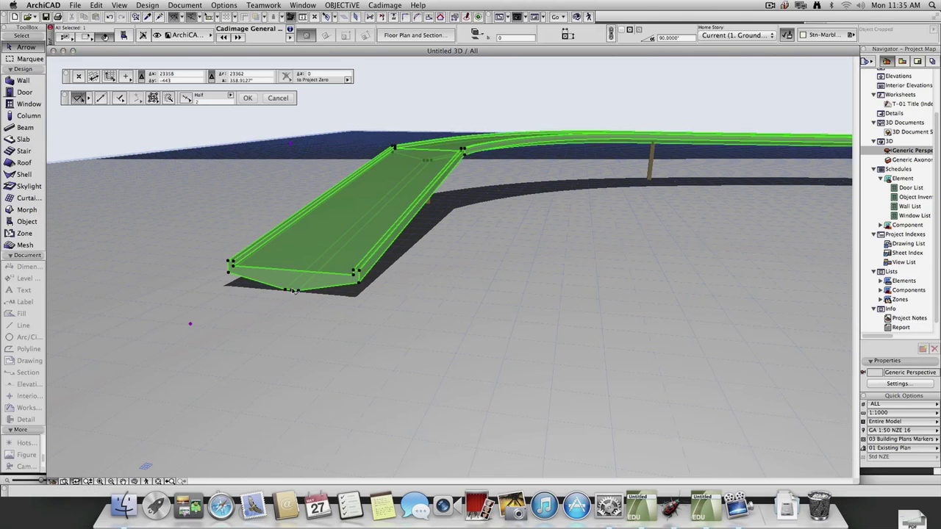
- Lower the node at the ramp's straight near end by about 1536 mm into the slab and deselect the extrusion
left_click(293, 291)
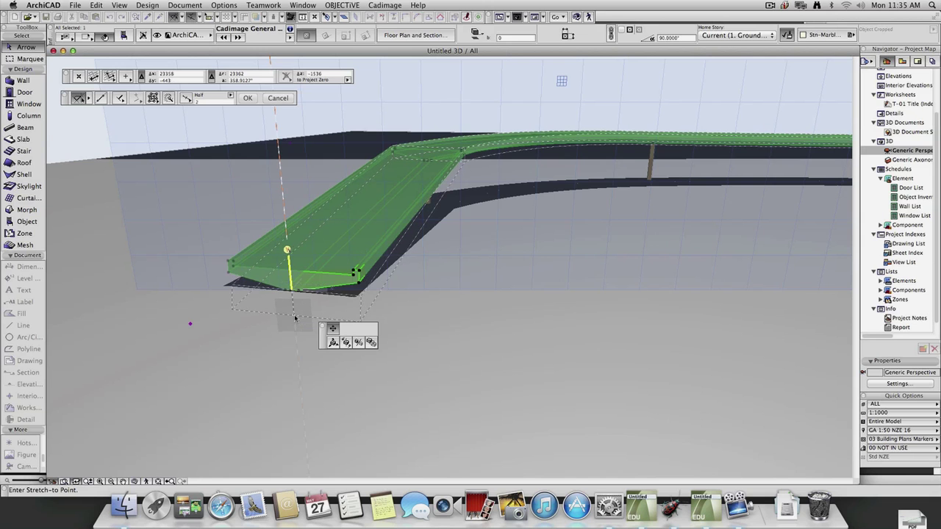
left_click(296, 317)
left_click(417, 296)
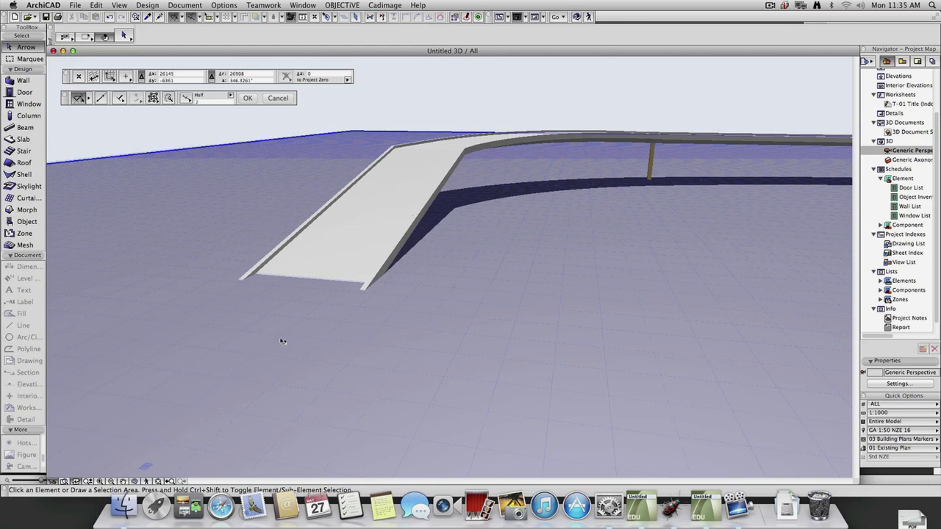
- Travel along the whole ramp in 3D to examine its lowered end, curved surface, edges and supporting columns
key("shift+F3")
key("w")
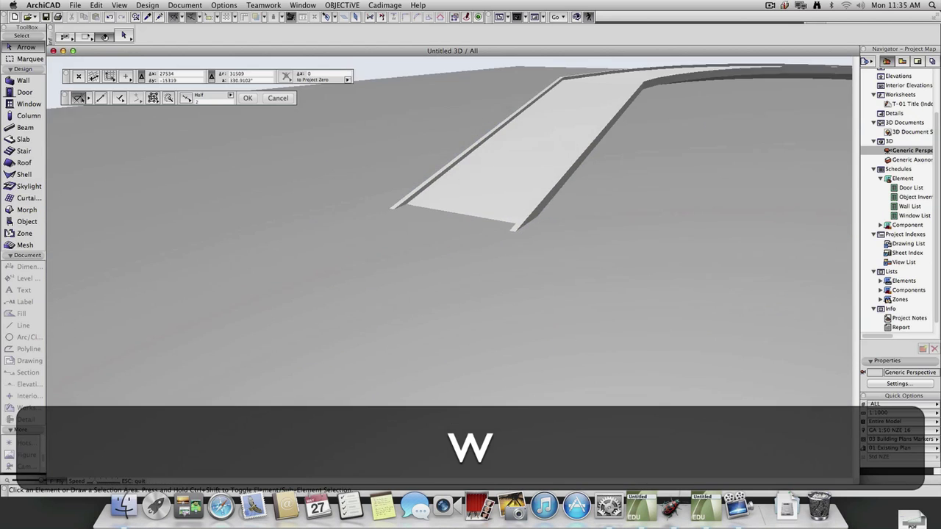
key("w")
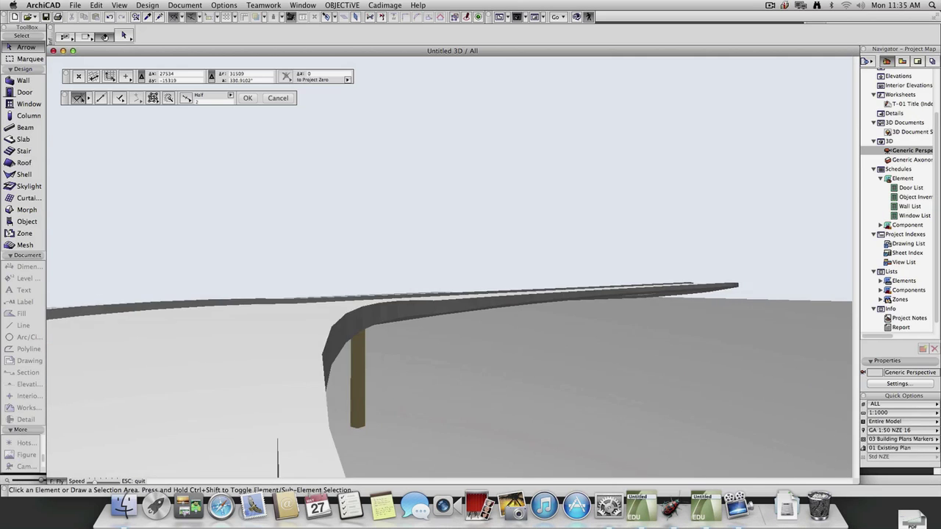
key("a")
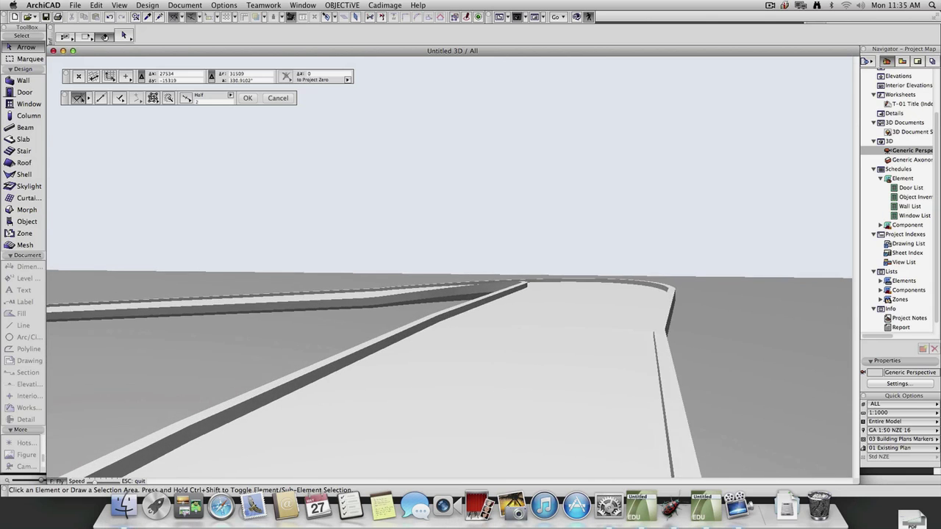
key("d")
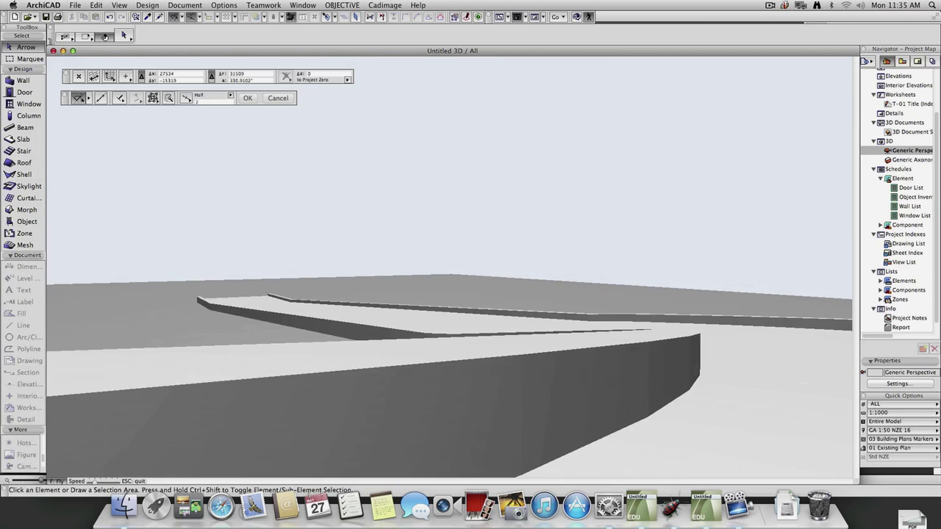
key("d")
key("s")
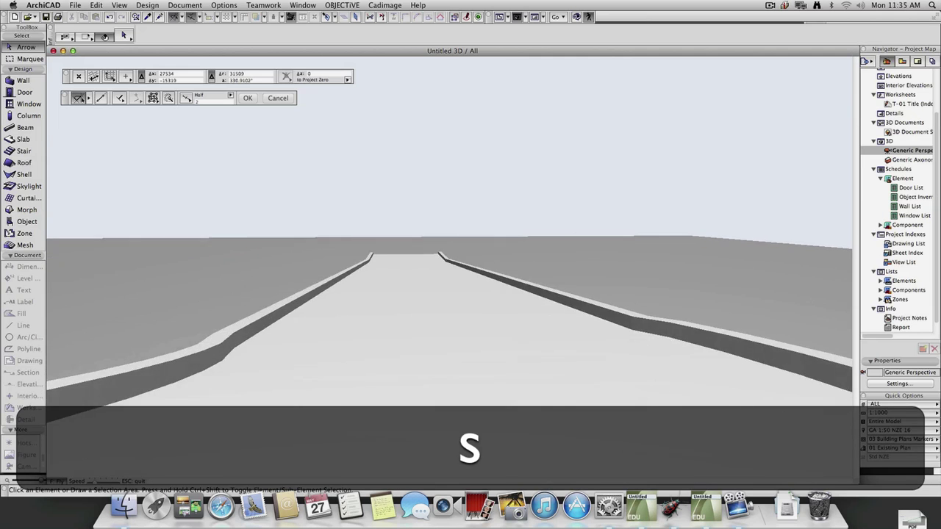
key("a")
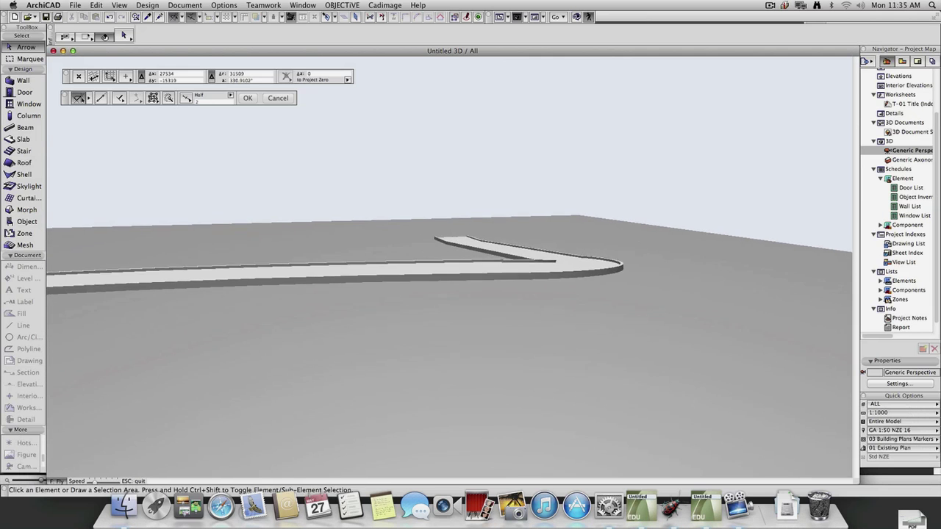
key("shift+a")
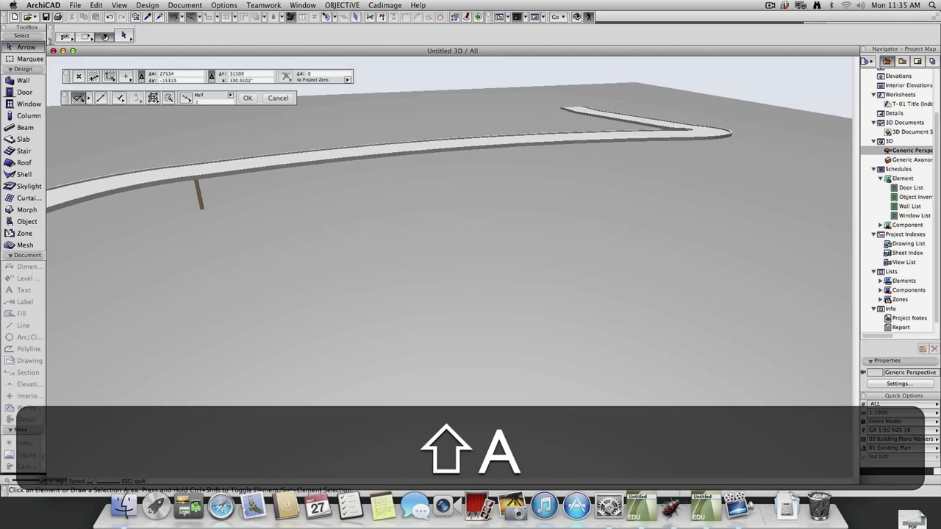
key("s")
key("Escape")
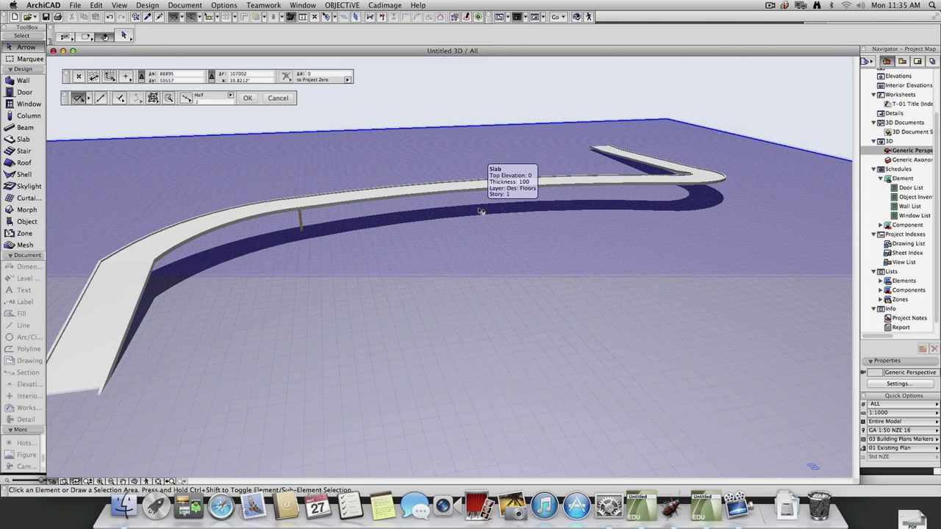
- Display the Ground Floor plan and look over the available Cadimage tool categories
key("F2")
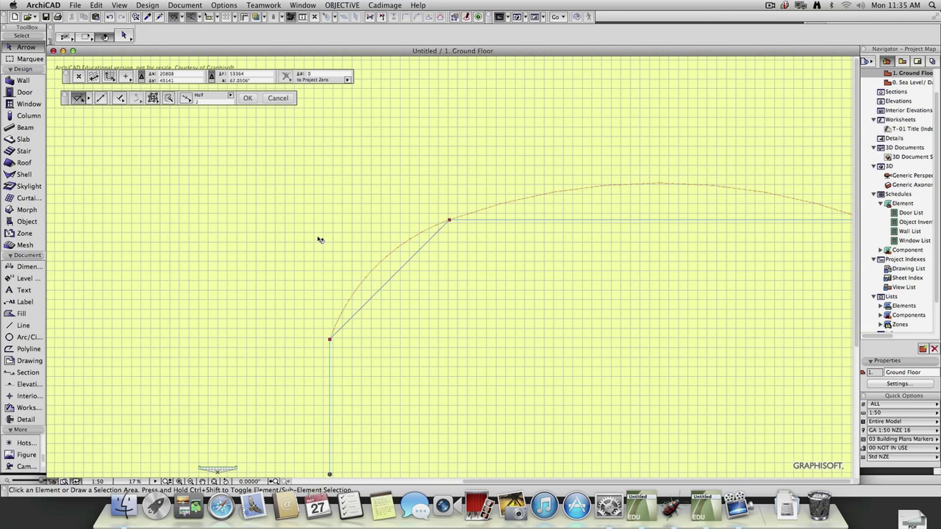
left_click(388, 5)
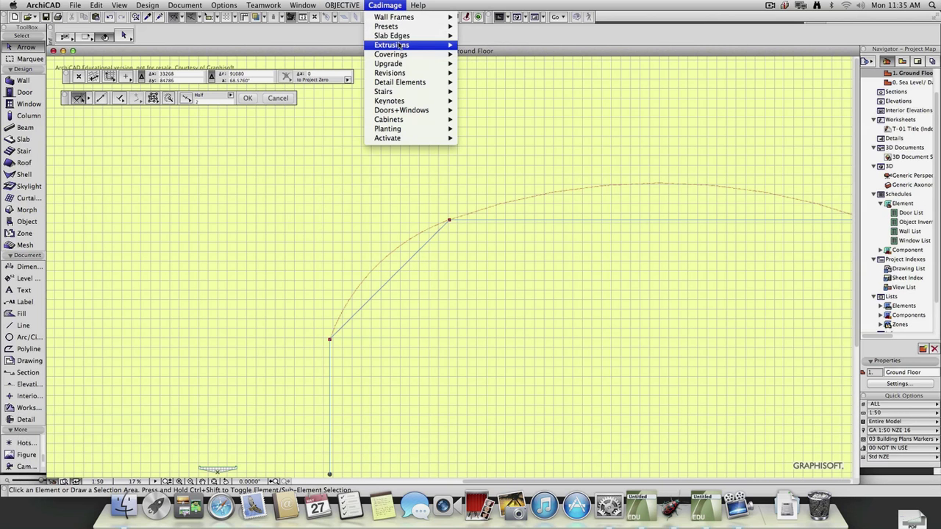
mouse_move(398, 45)
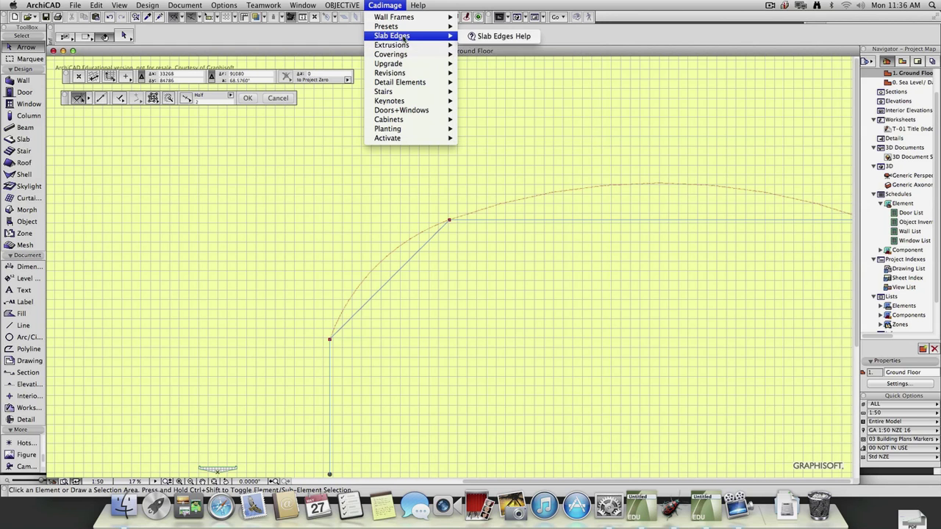
mouse_move(404, 75)
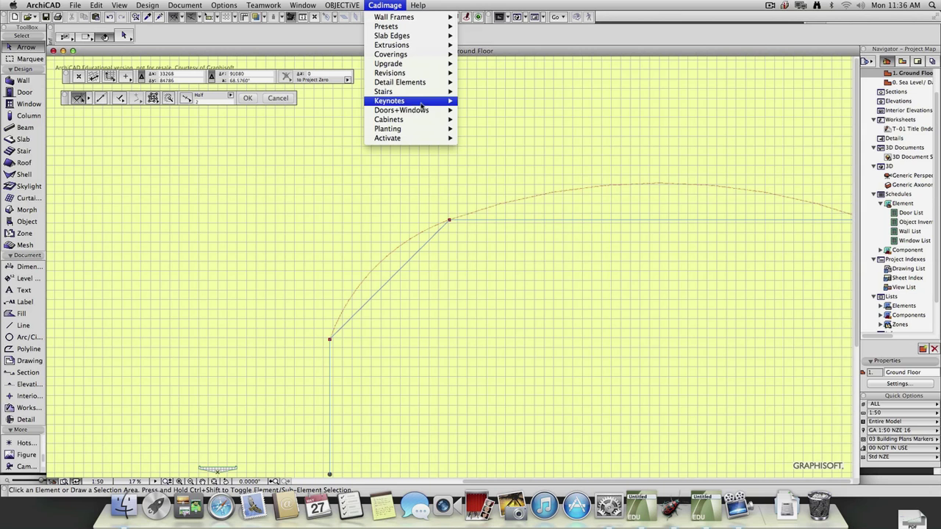
mouse_move(417, 140)
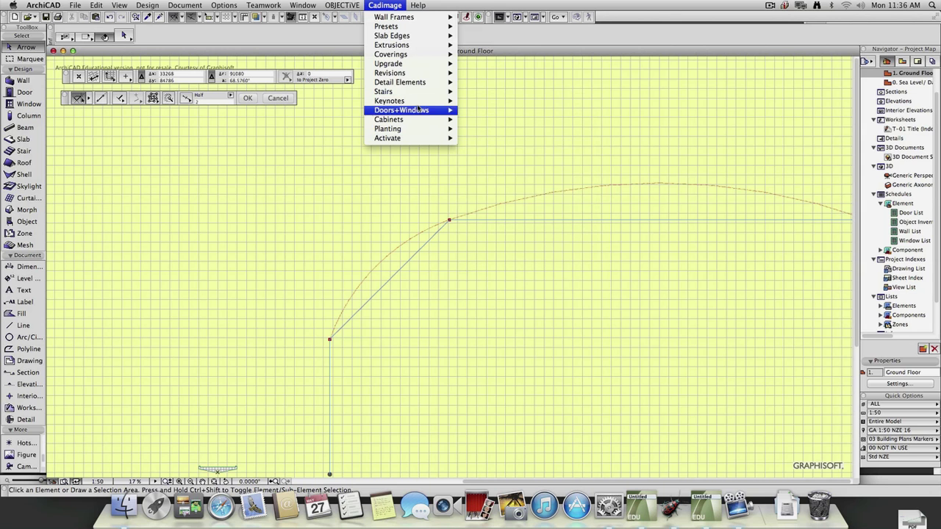
- Look over the OBJECTiVE command categories while the Ground Floor plan is displayed
left_click(342, 5)
mouse_move(356, 25)
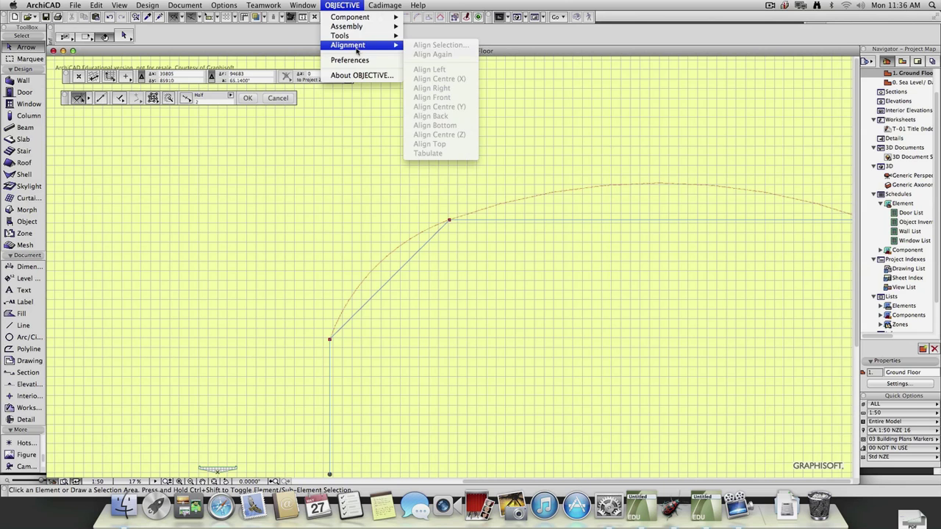
key("Escape")
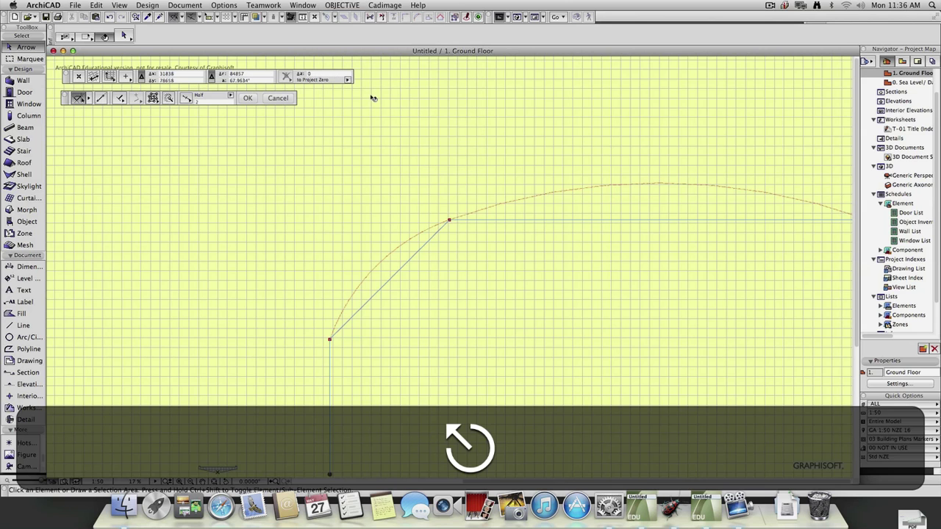
- Display the ramp model in 3D and load the OBJECTiVE library
key("F3")
left_click(342, 5)
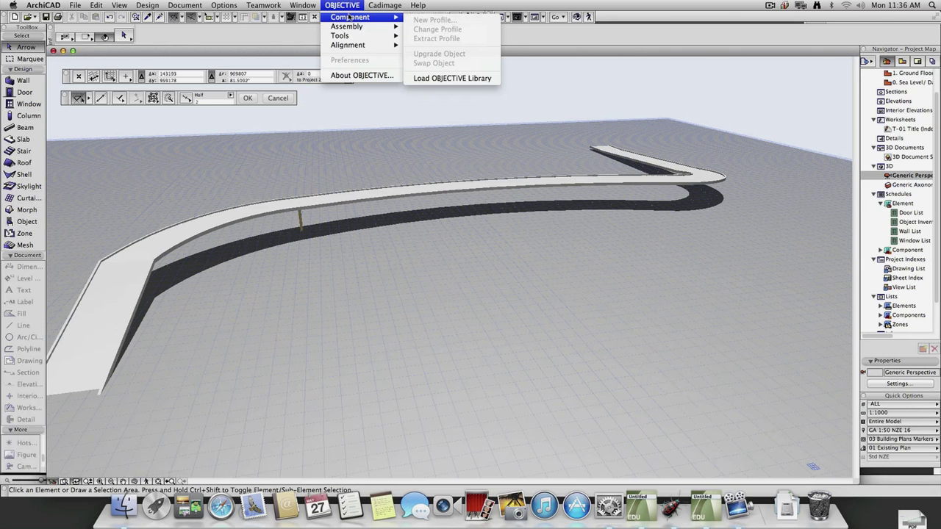
left_click(430, 78)
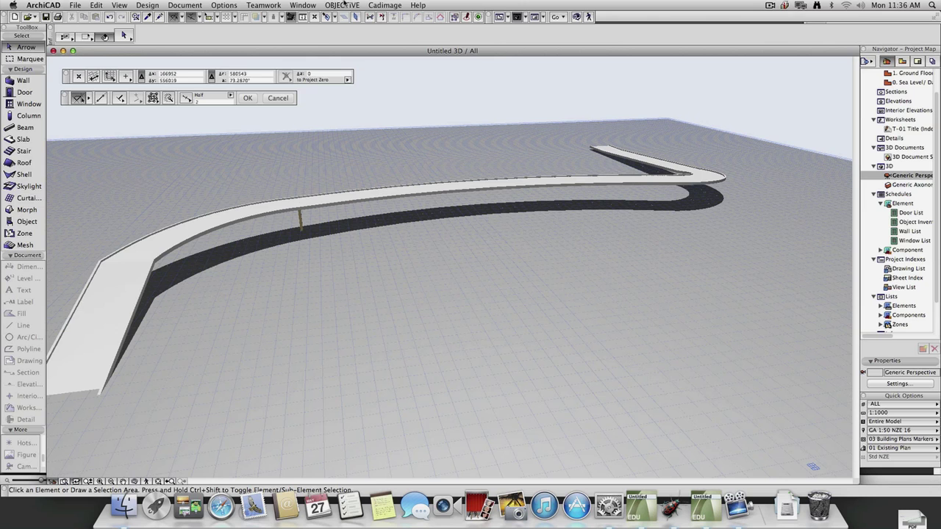
- Look over the OBJECTiVE tools available in 3D and view the add-on's version information, then dismiss it
left_click(342, 5)
mouse_move(349, 16)
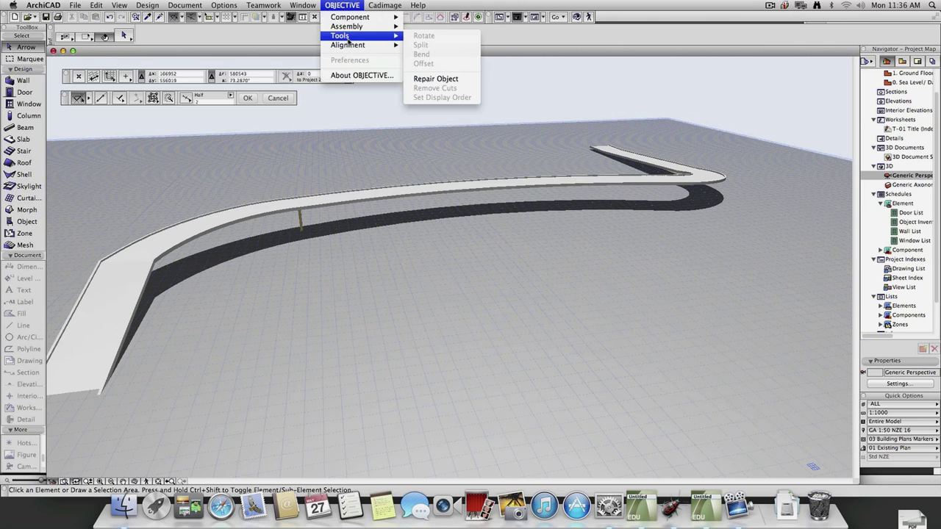
left_click(351, 77)
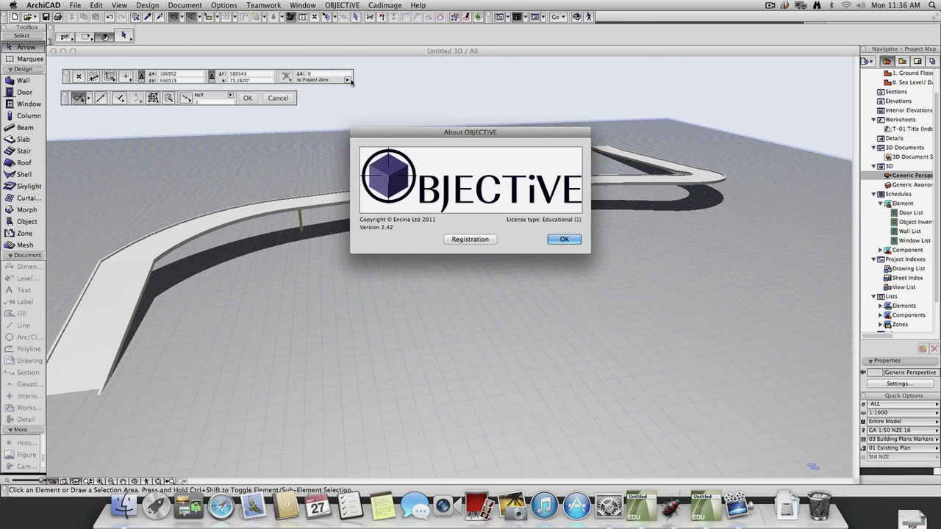
left_click(569, 241)
- Return to the Ground Floor plan and load the OBJECTiVE library from there
left_click(342, 5)
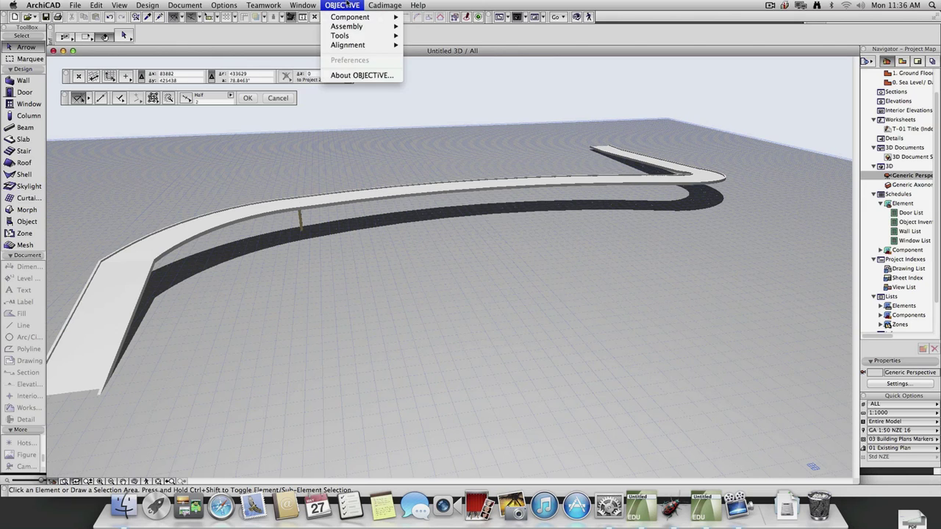
key("F2")
left_click(344, 5)
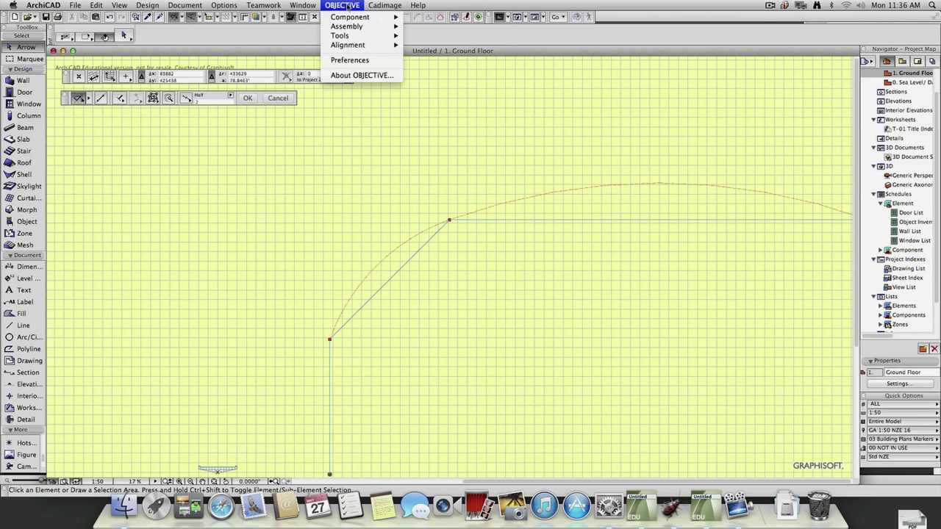
mouse_move(348, 19)
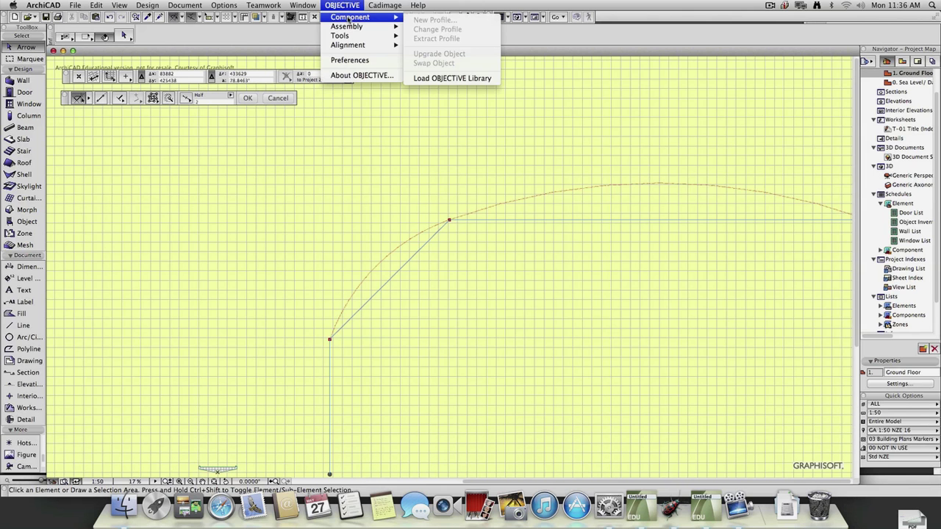
left_click(433, 78)
- Reload the project libraries and apply all the changes in the Library Manager
left_click(58, 5)
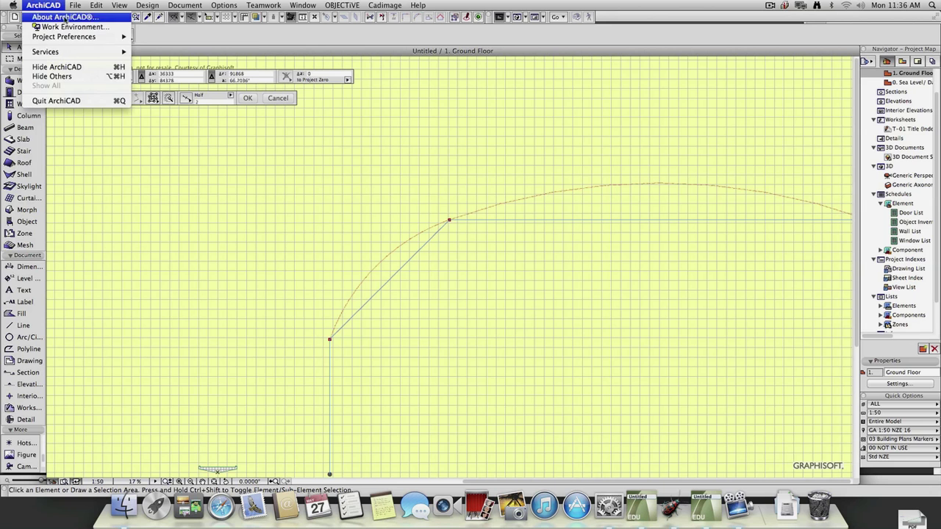
mouse_move(76, 5)
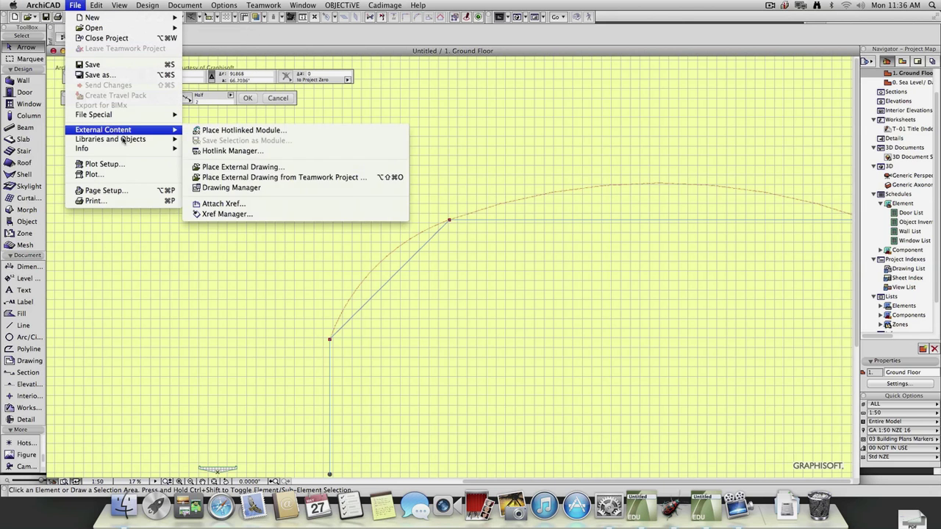
mouse_move(126, 139)
left_click(220, 139)
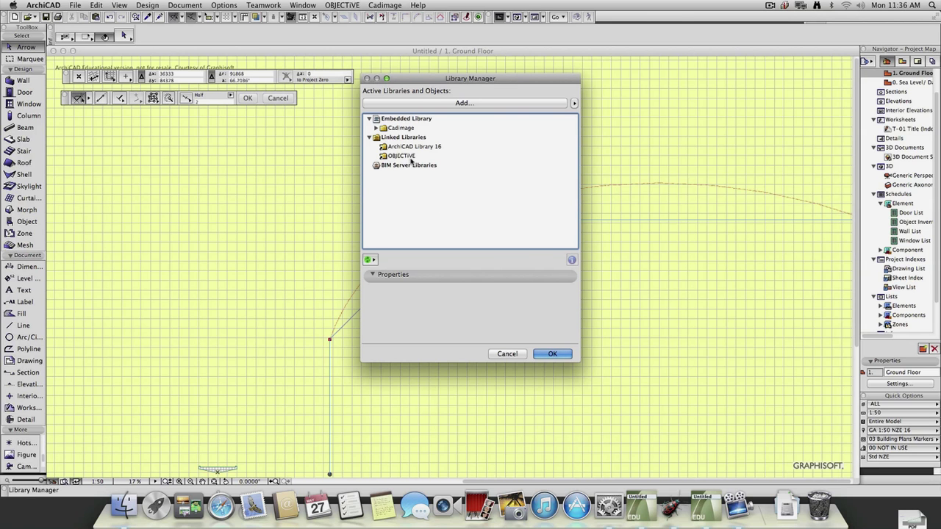
left_click(369, 260)
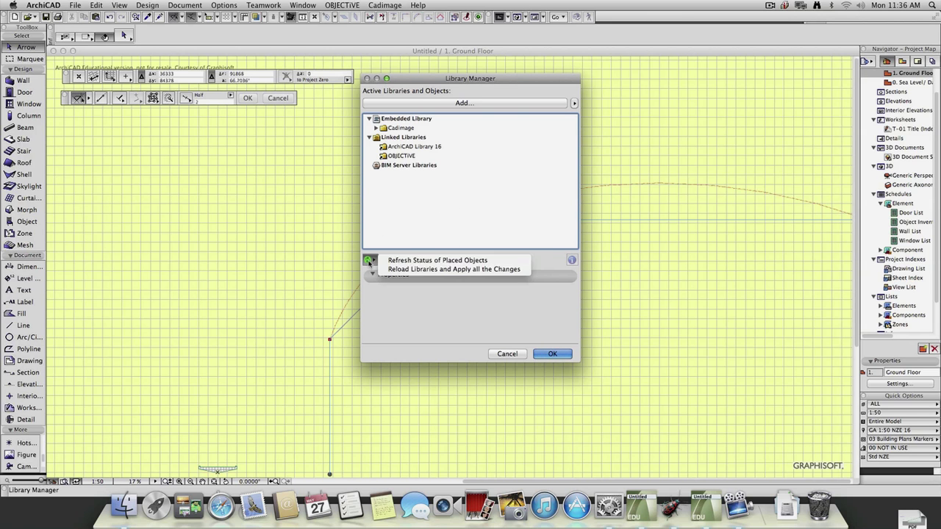
left_click(434, 269)
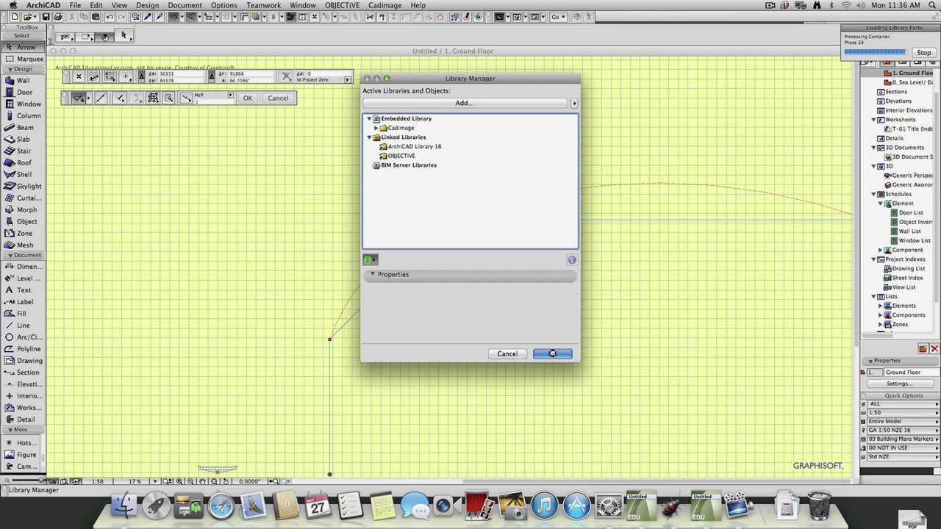
left_click(552, 354)
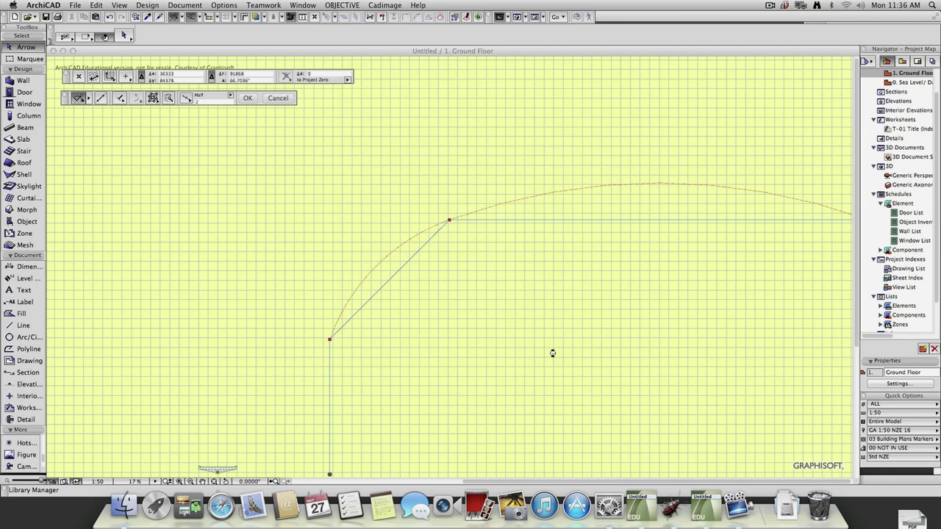
- Examine the OBJECTiVE tools offered in plan and view the add-on's preferences
left_click(341, 5)
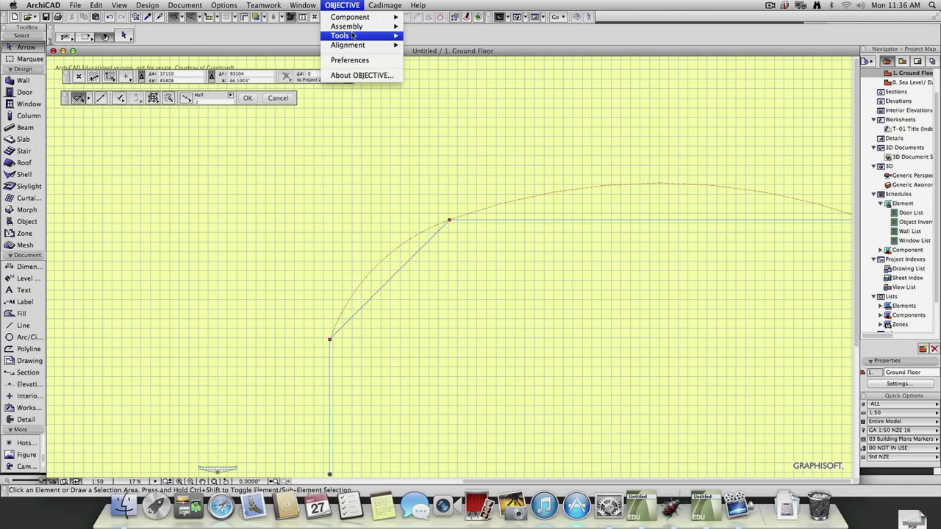
mouse_move(353, 35)
mouse_move(353, 37)
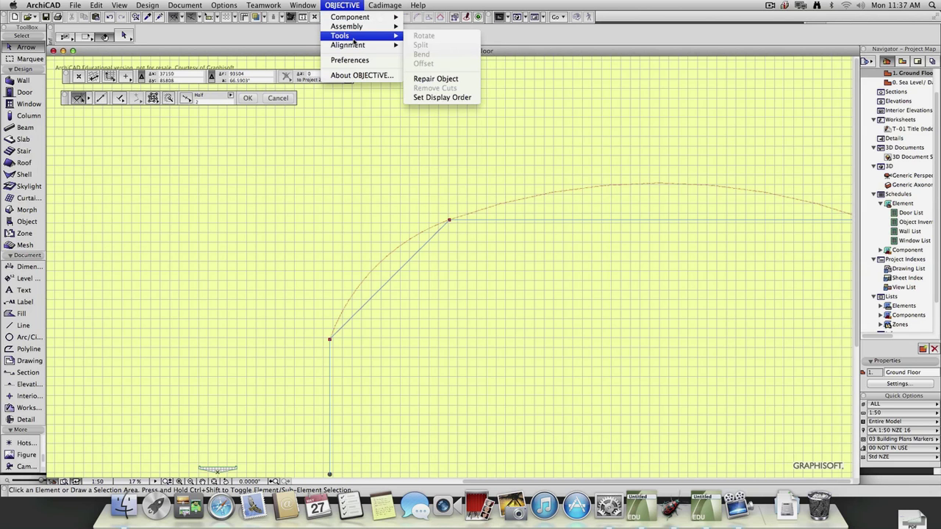
left_click(354, 61)
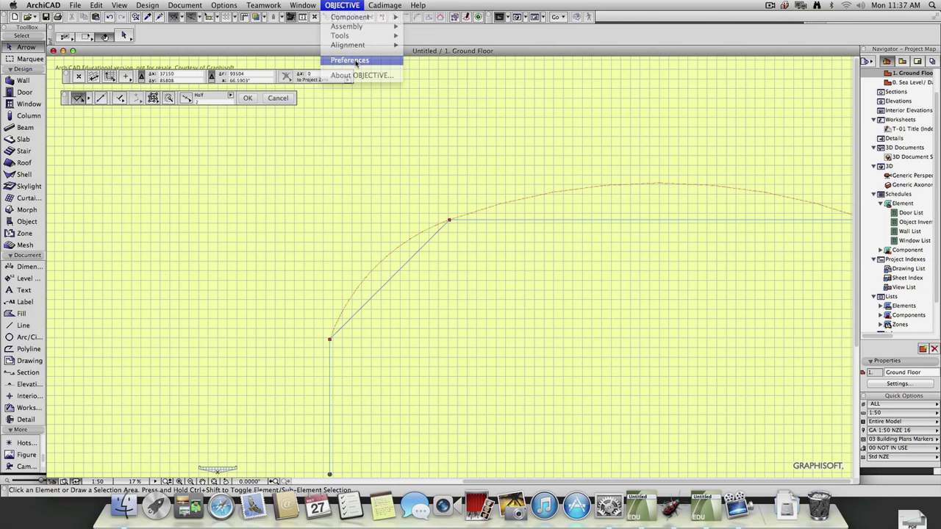
key("Return")
- Display the ramp in 3D, continuing past the script warning, and look over the OBJECTiVE alignment commands
key("F3")
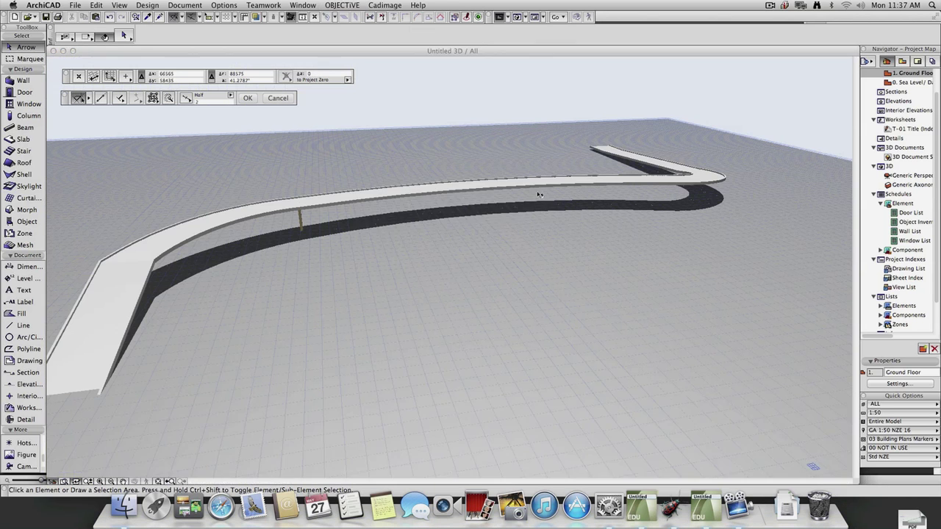
key("shift+Return")
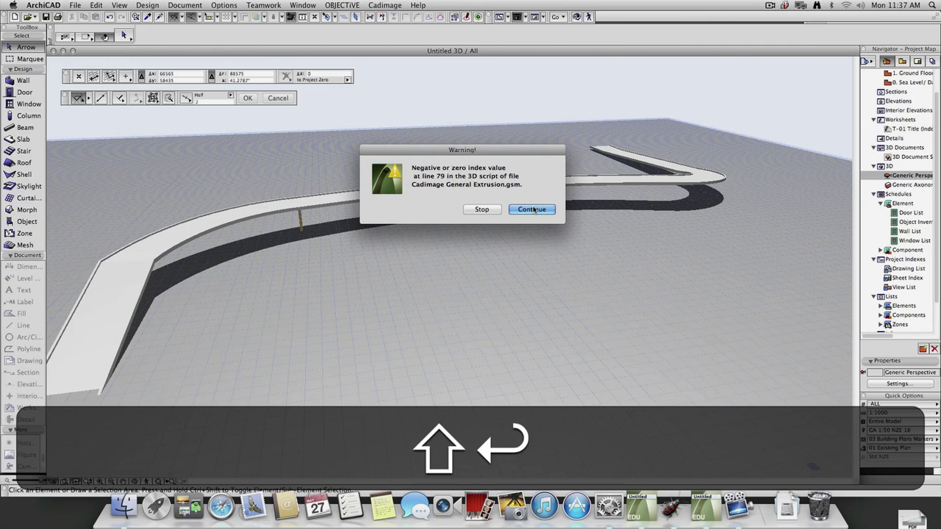
key("Return")
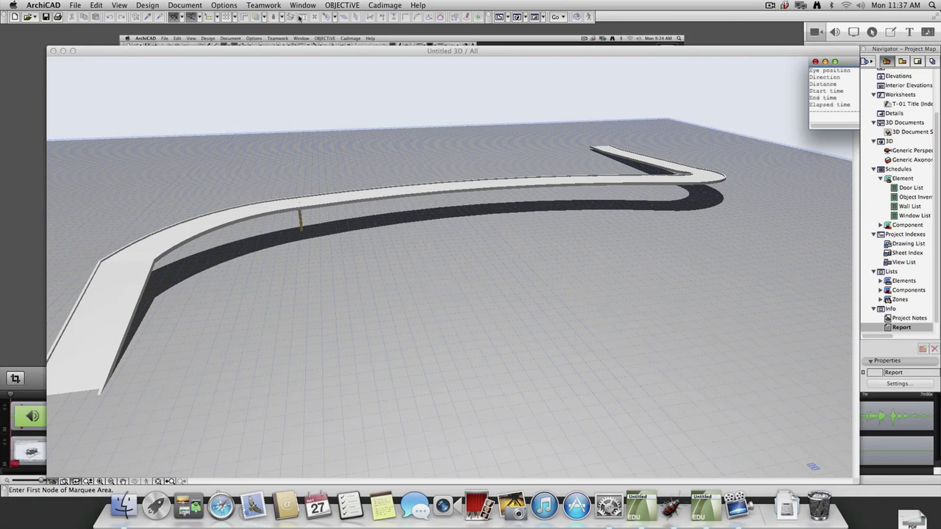
left_click(253, 6)
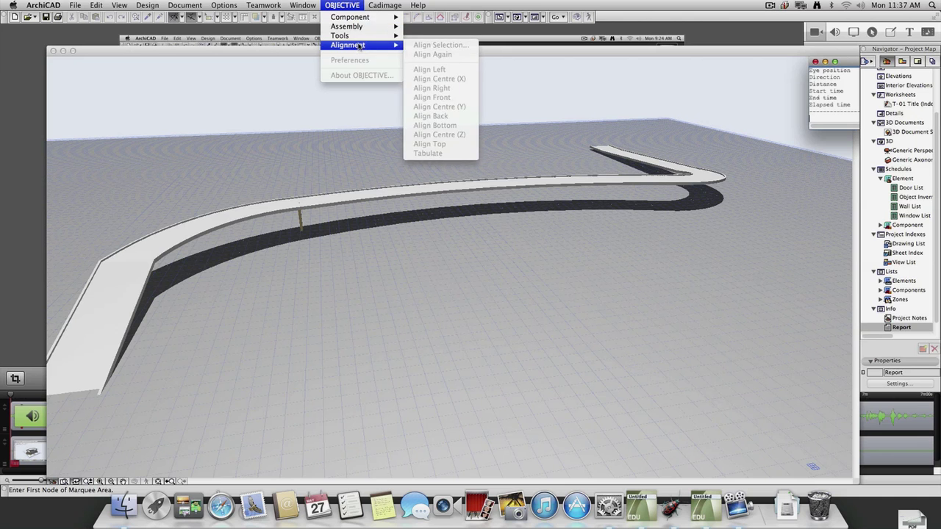
key("Escape")
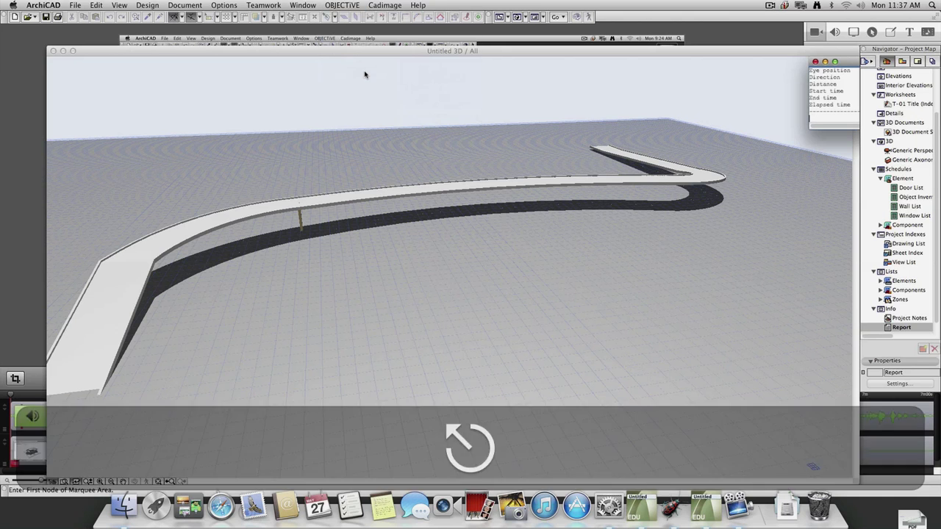